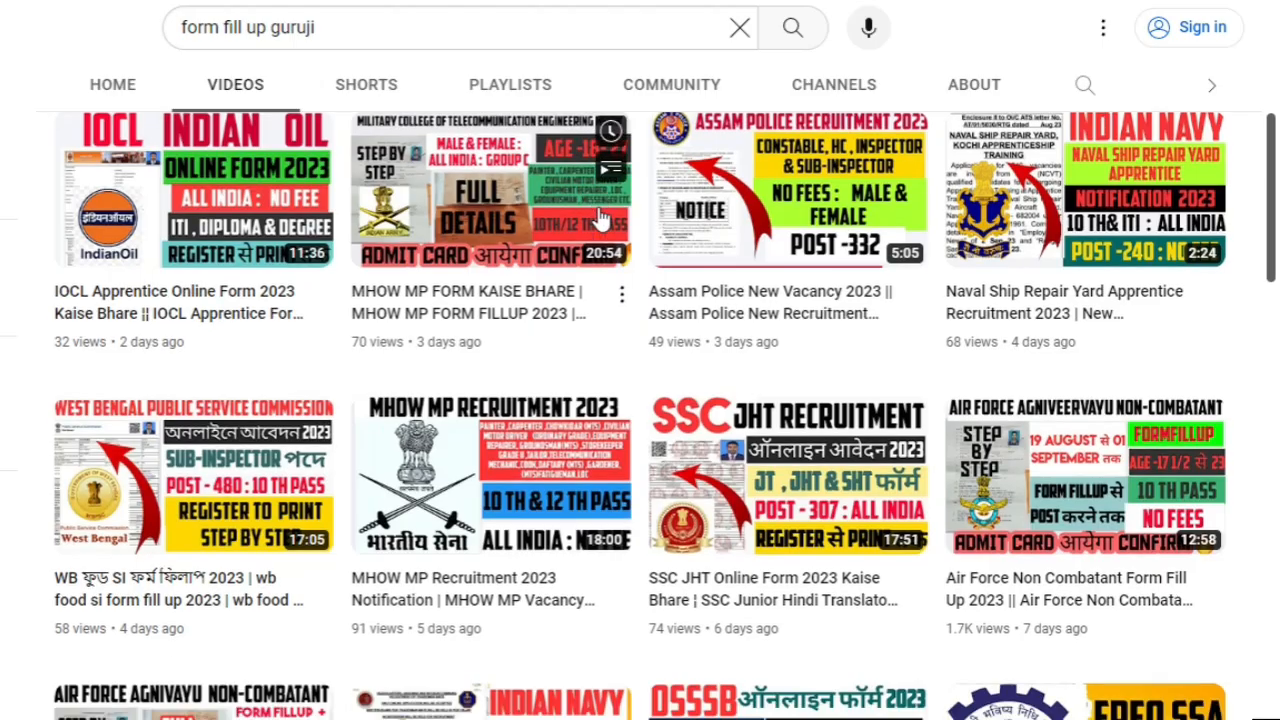
Browse the Form Fillup Guruji channel's videos, playlists and channel description.
scroll(1068, 37, down, 3)
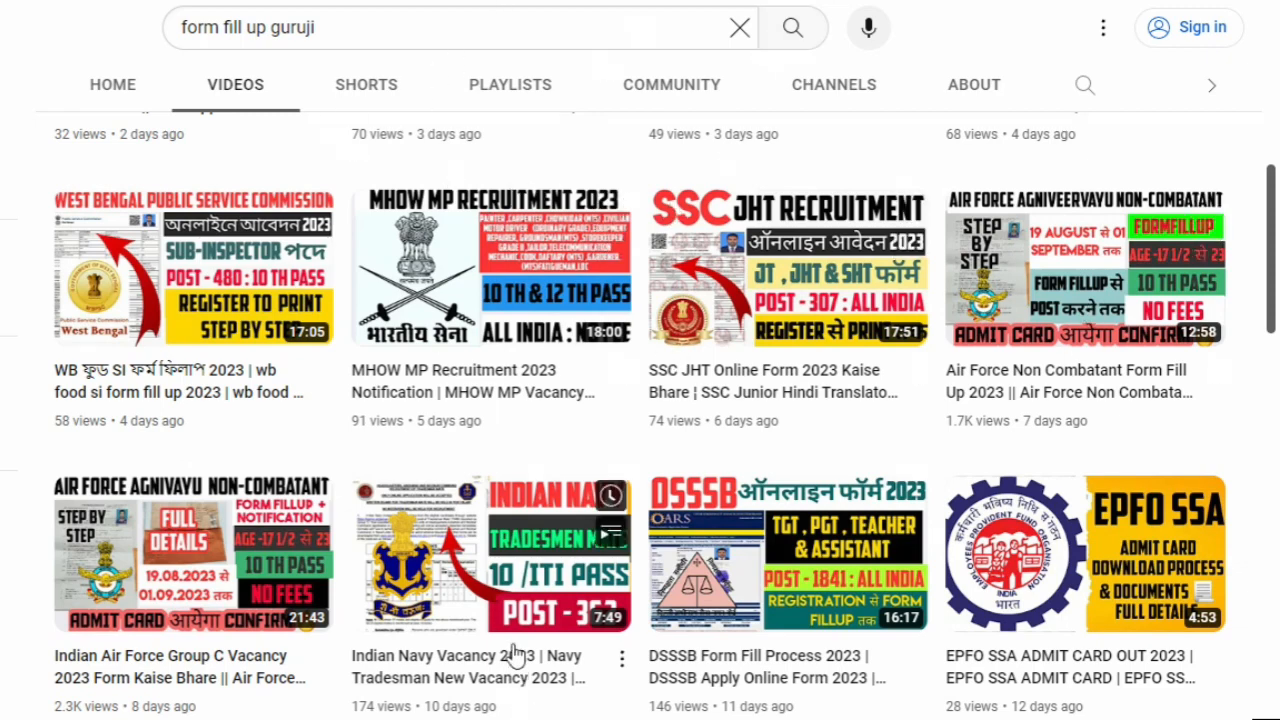
scroll(483, 290, up, 4)
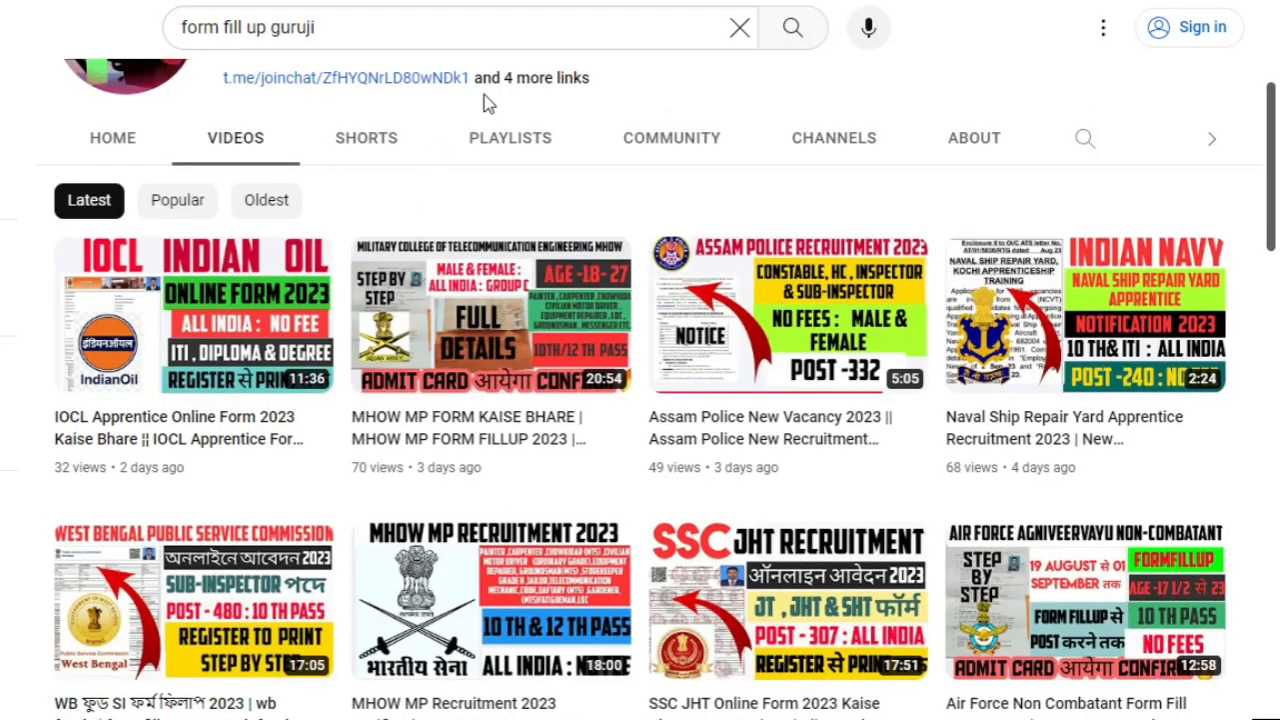
click(518, 136)
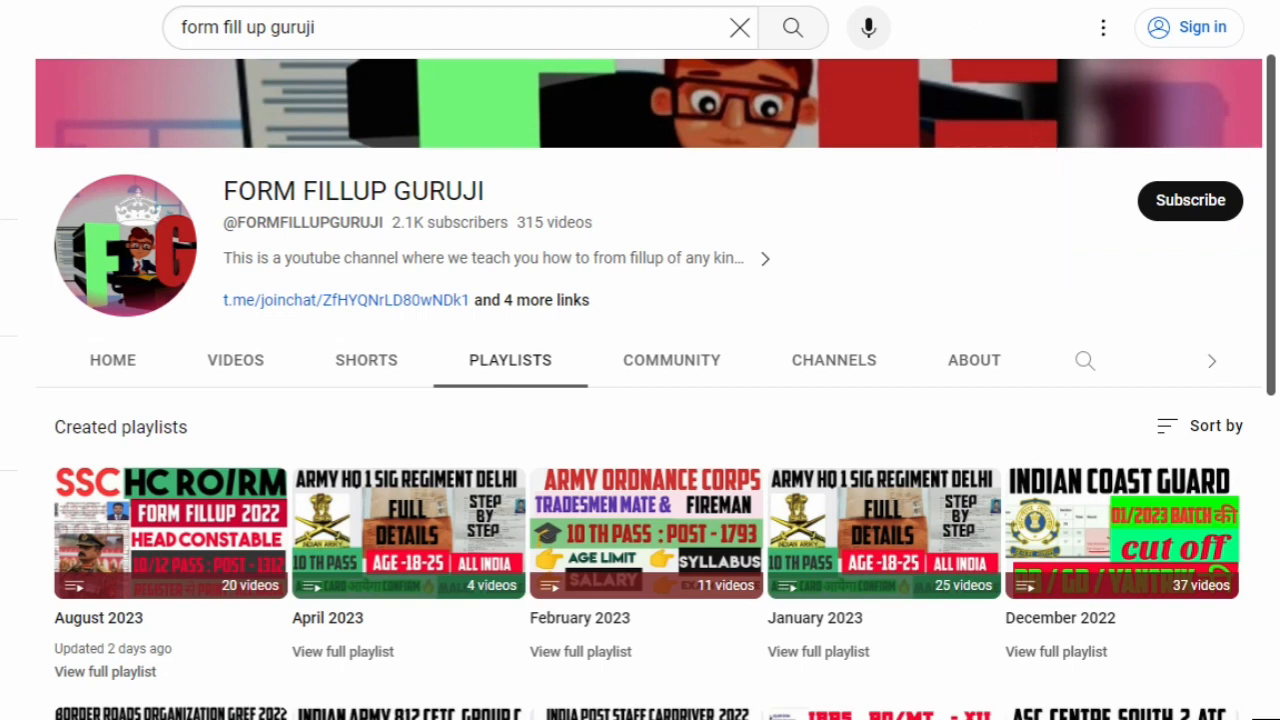
click(974, 360)
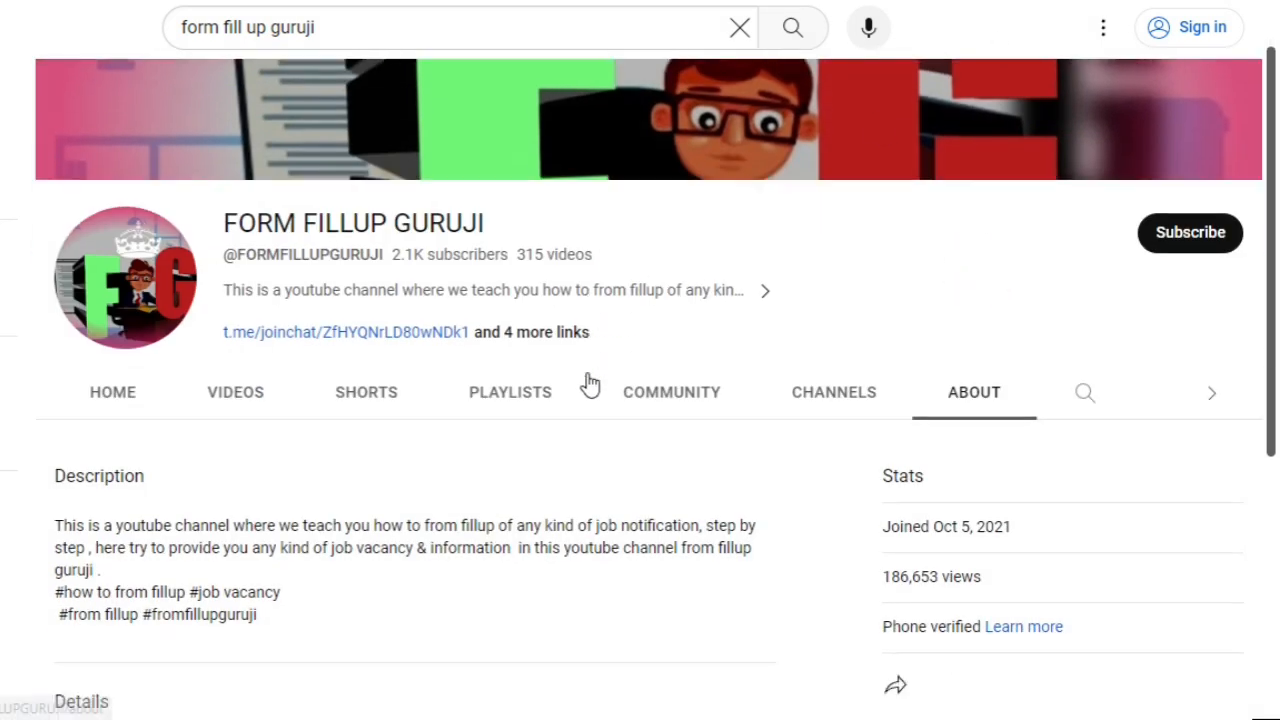
scroll(590, 385, down, 5)
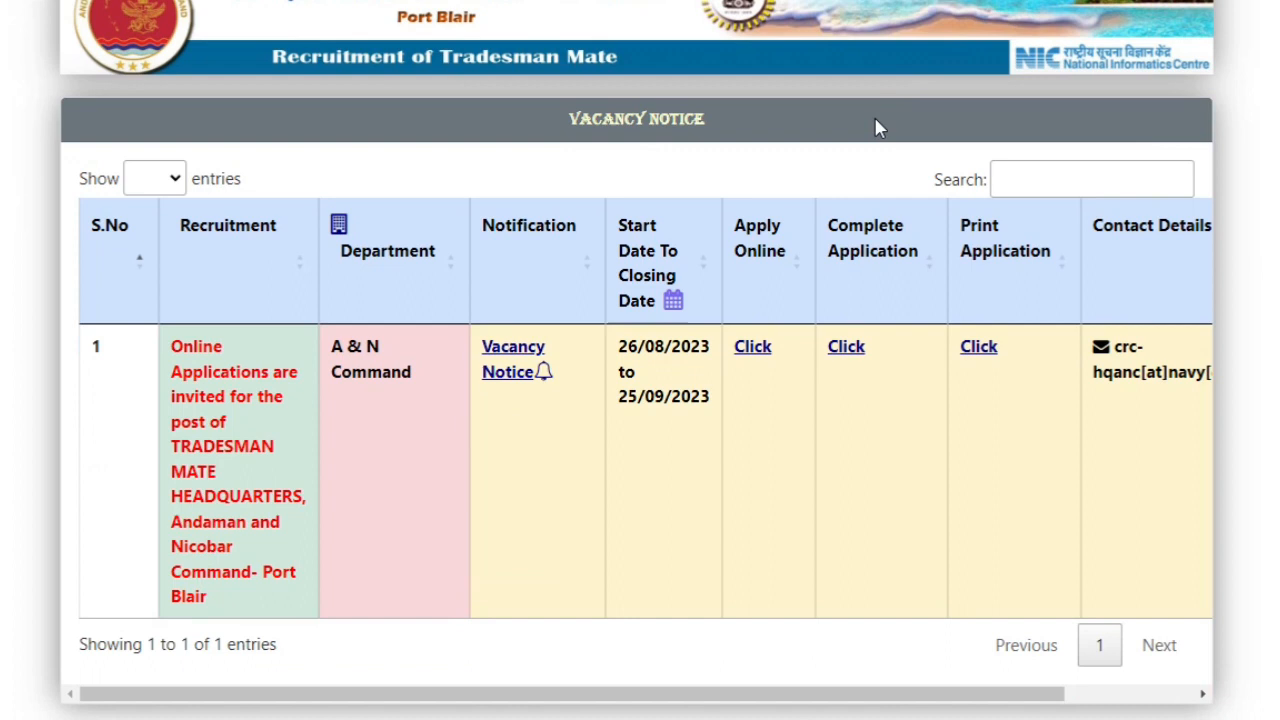
Open the online application for the Tradesman Mate vacancy and continue past the instructions to the personal details form.
scroll(877, 125, up, 1)
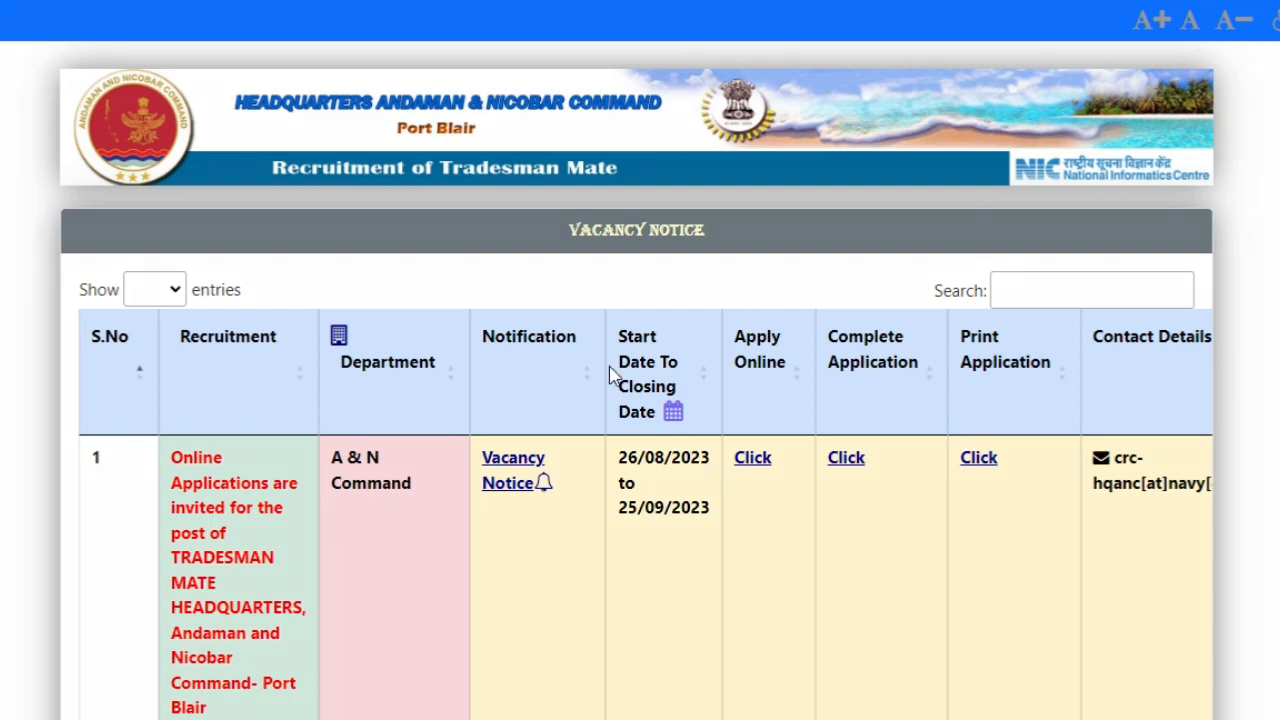
mouse_move(380, 370)
mouse_down()
mouse_move(288, 655)
mouse_move(103, 712)
mouse_move(110, 697)
mouse_up()
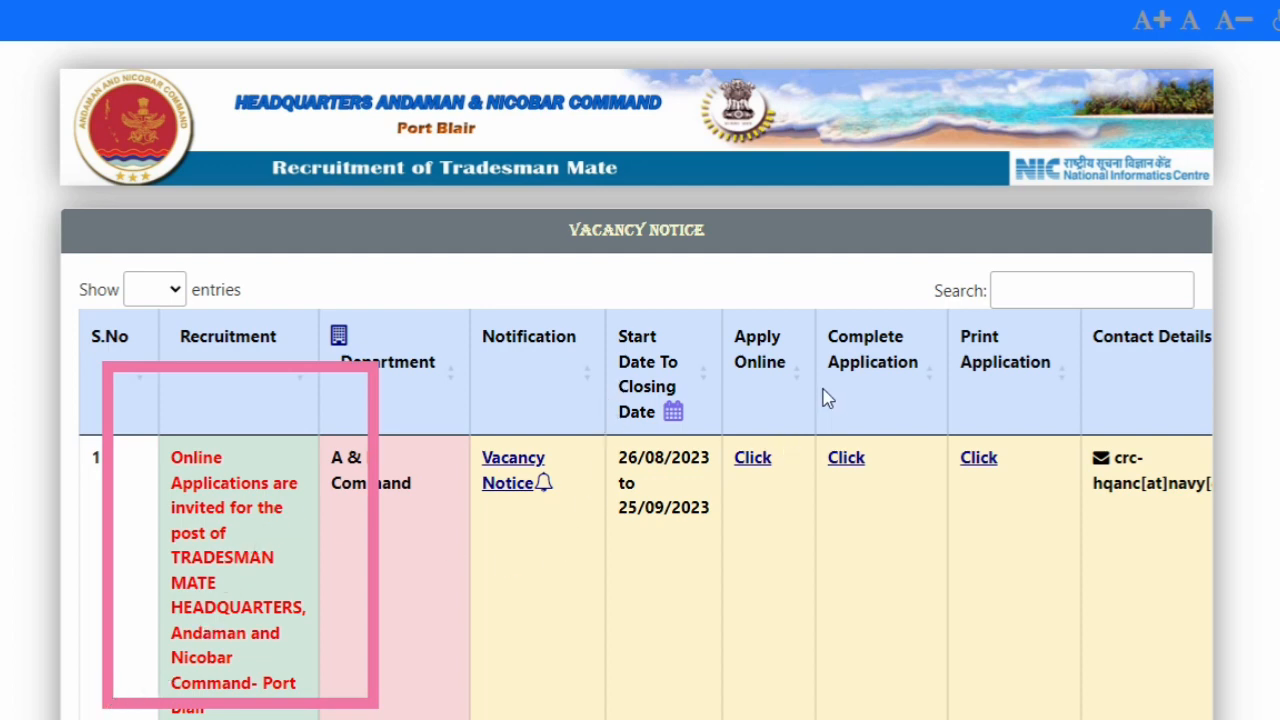
mouse_move(915, 420)
mouse_down()
mouse_move(811, 563)
mouse_move(815, 505)
mouse_up()
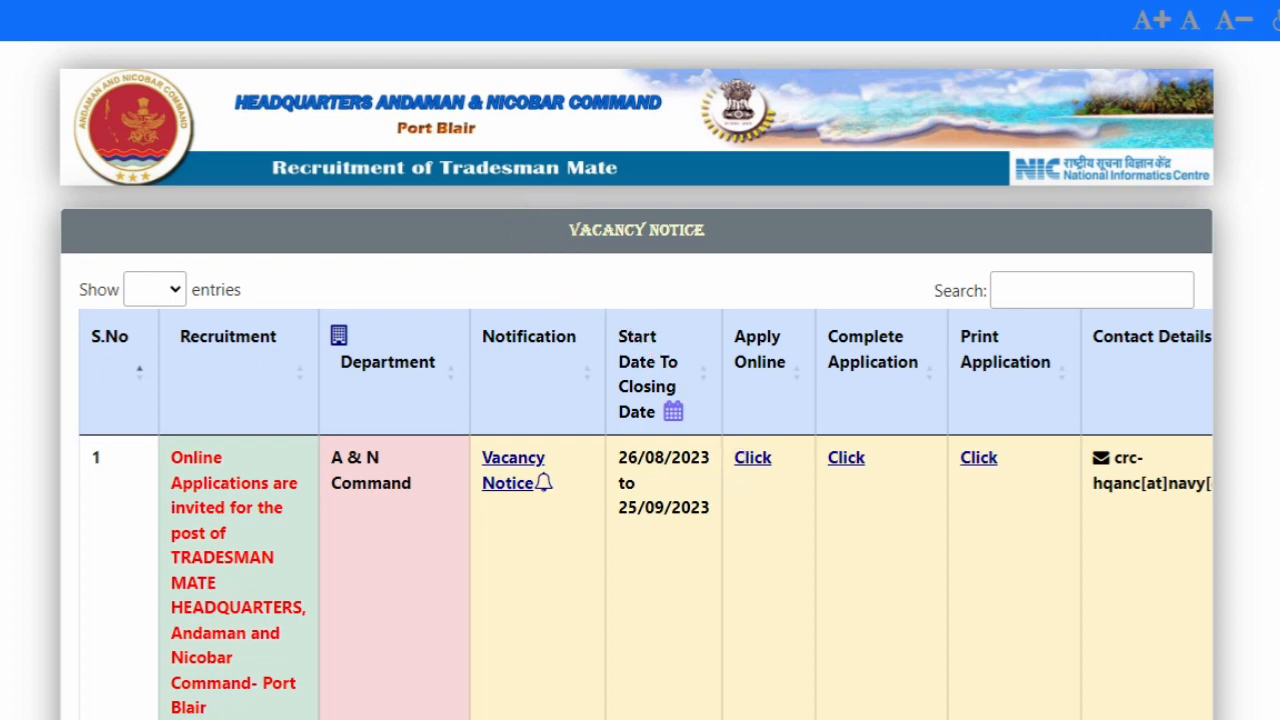
click(740, 452)
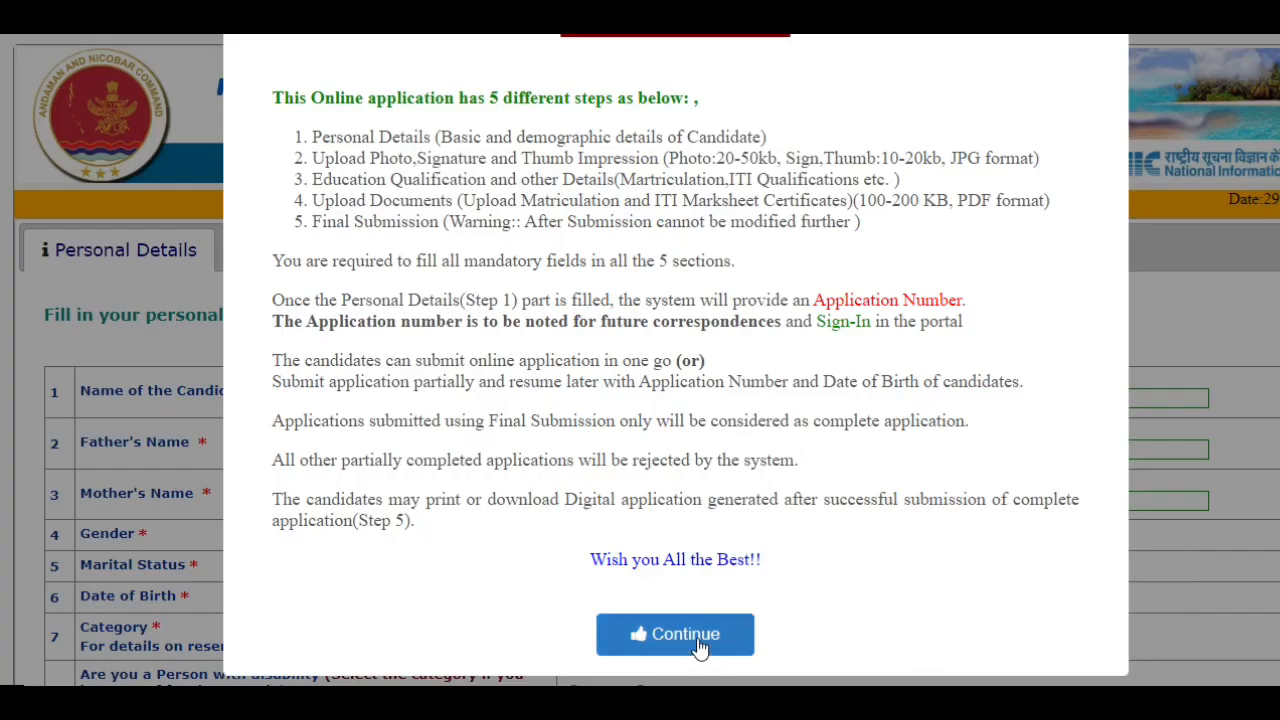
click(700, 640)
Set the candidate's gender to Male in the personal details.
scroll(508, 394, down, 2)
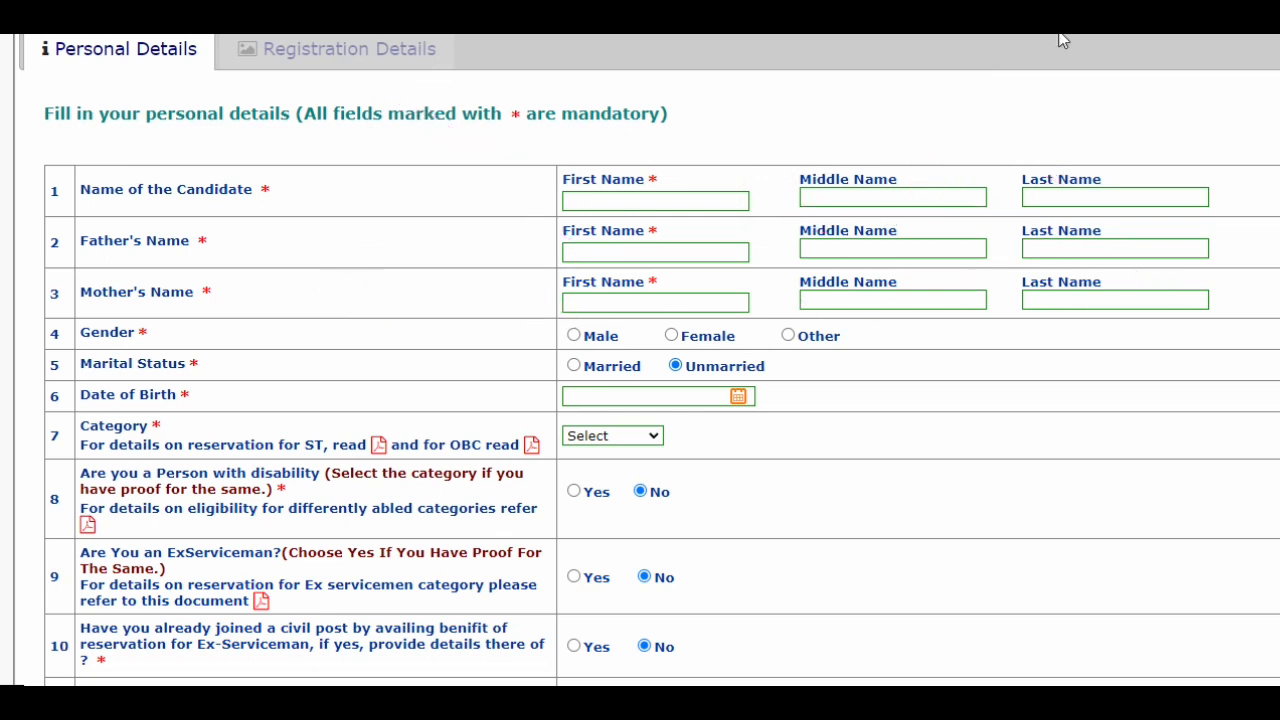
scroll(567, 340, down, 2)
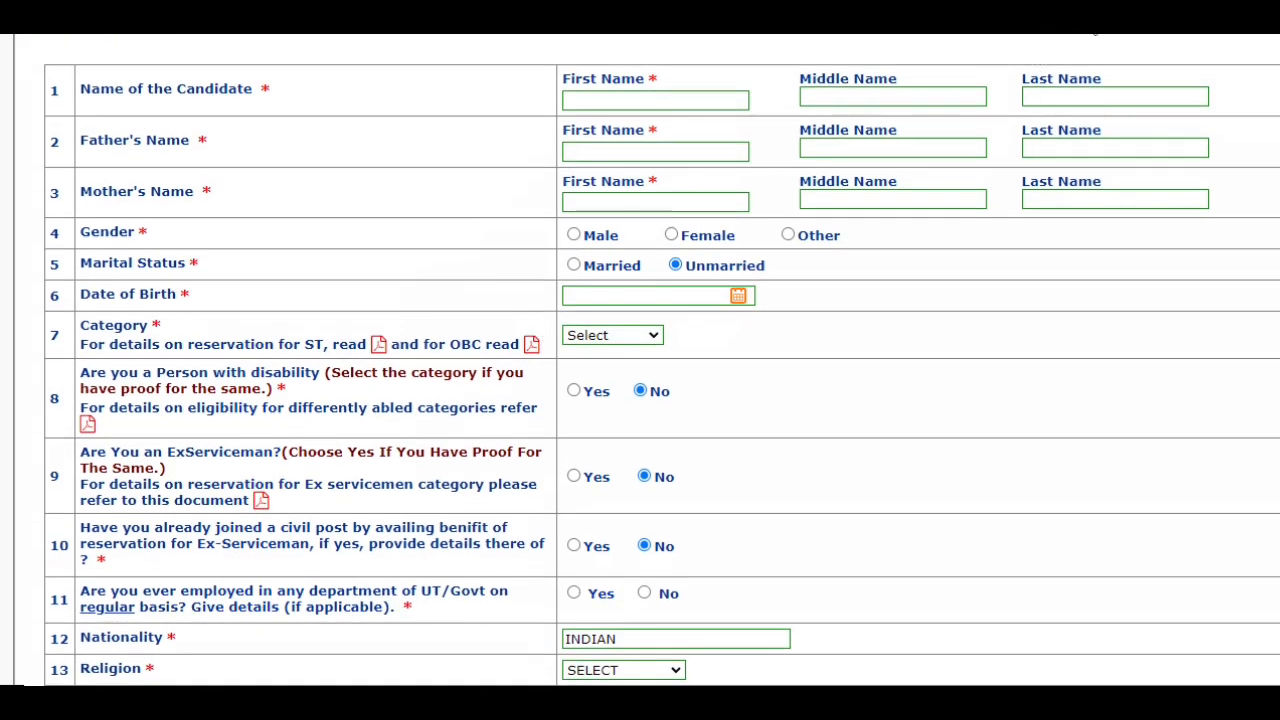
drag(482, 172, 884, 262)
click(576, 237)
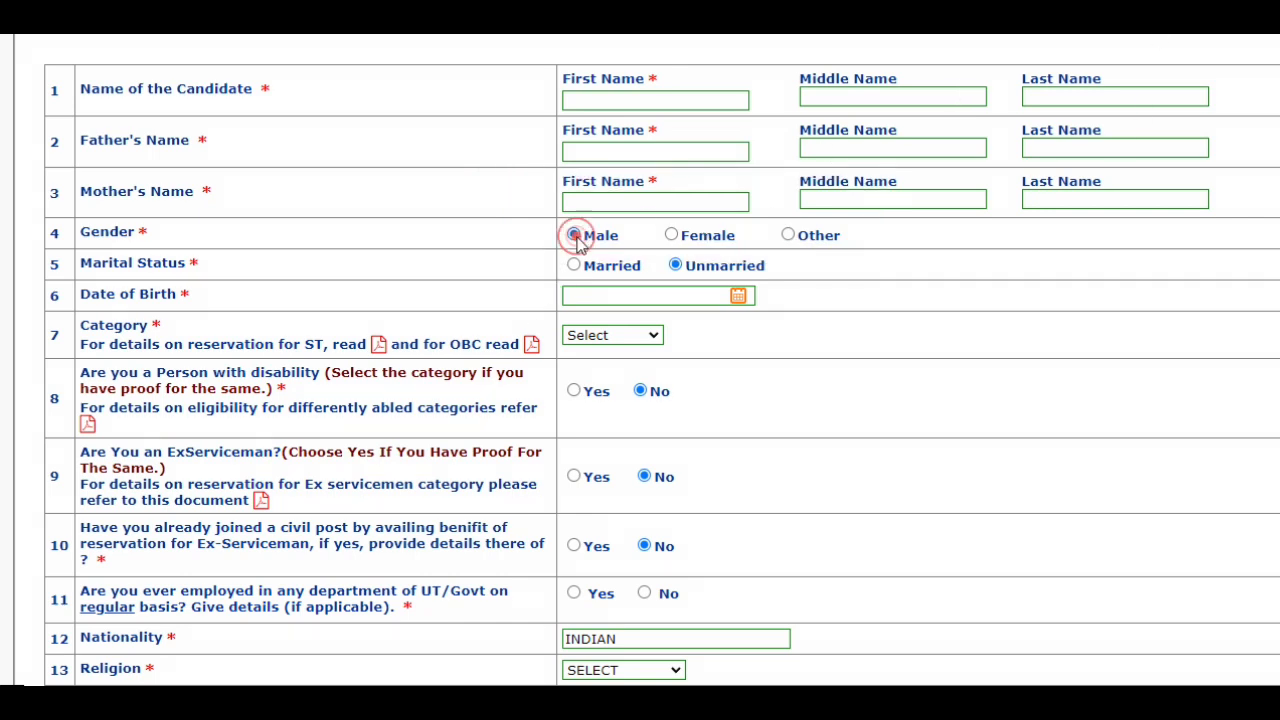
Enter the candidate's date of birth using the calendar.
scroll(660, 310, down, 1)
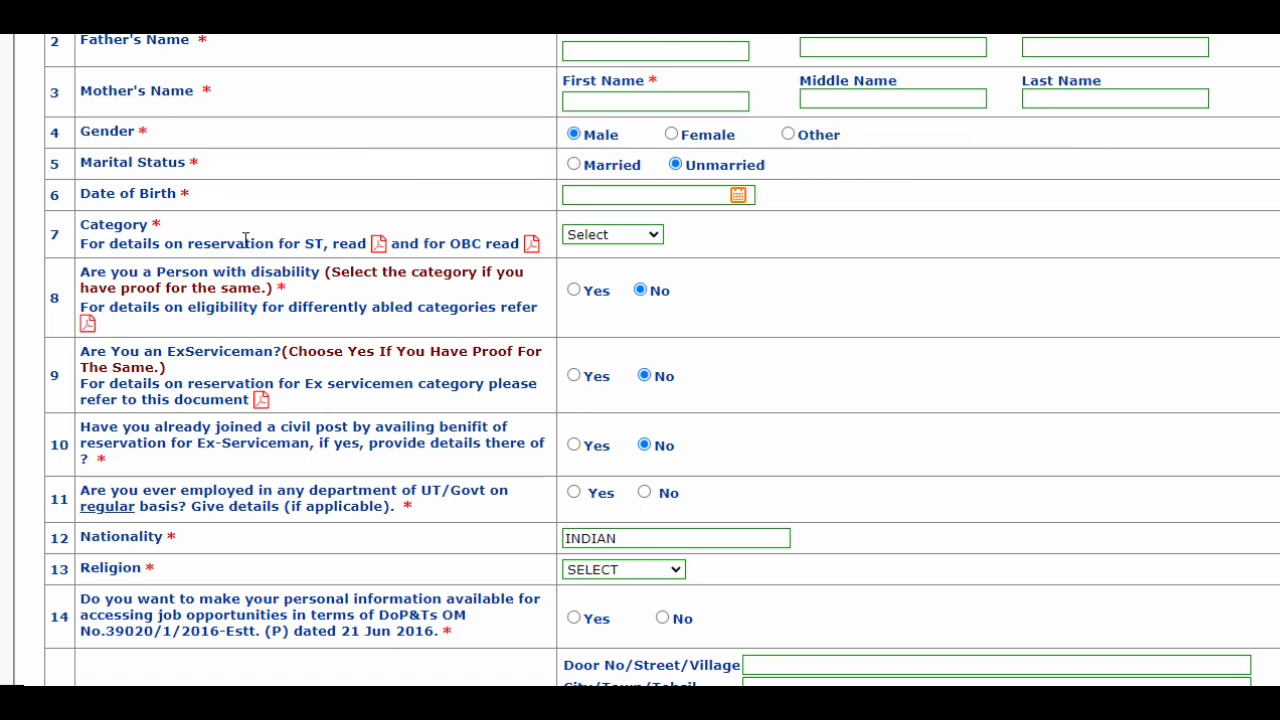
click(738, 196)
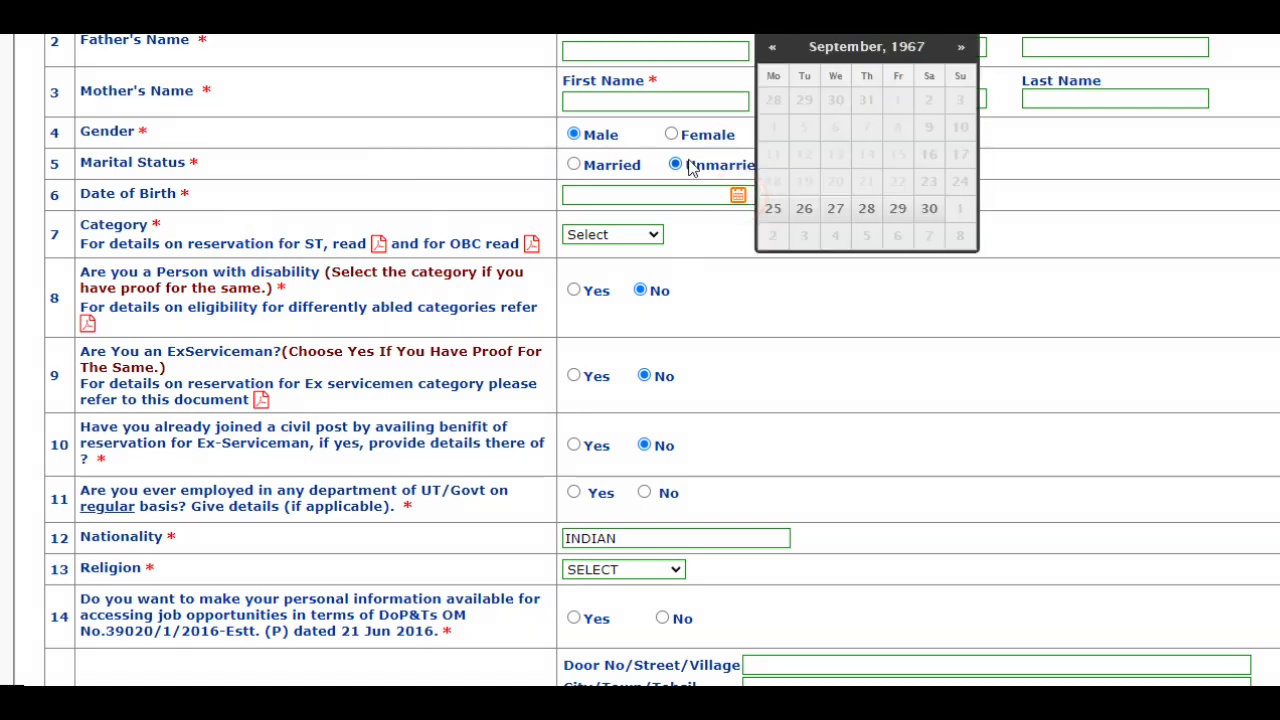
click(866, 46)
click(866, 46)
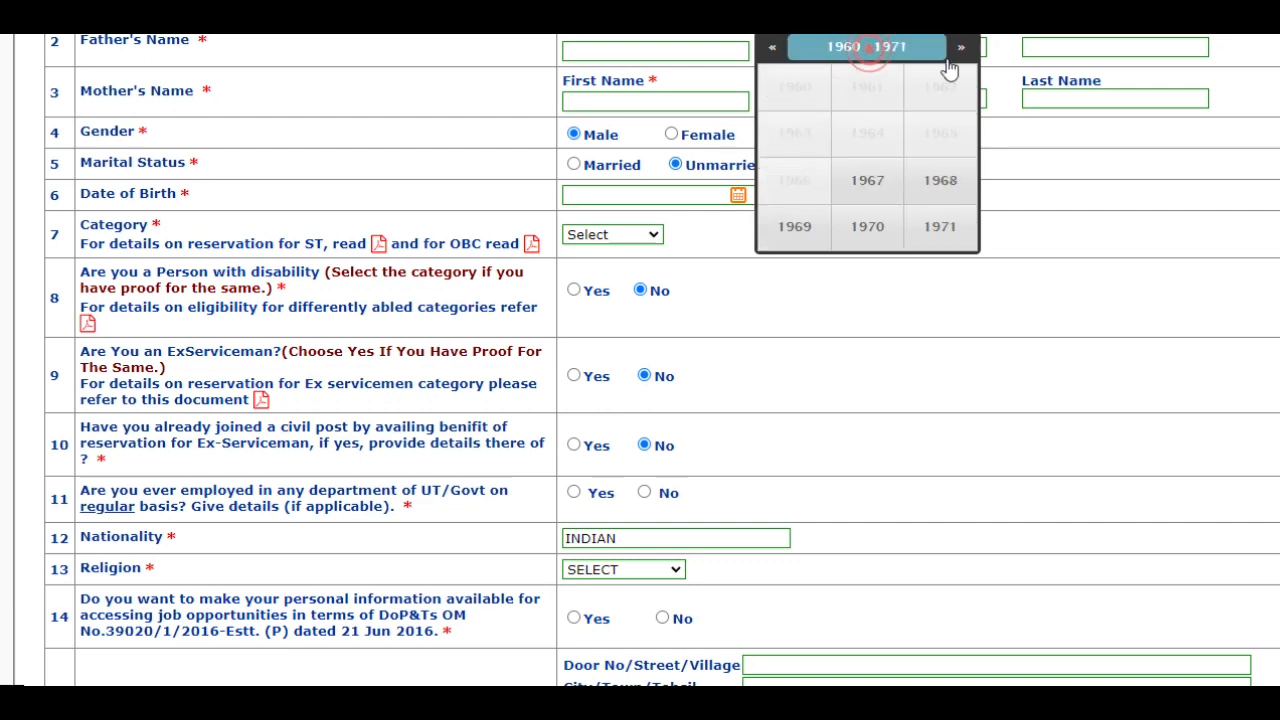
double_click(960, 47)
click(961, 50)
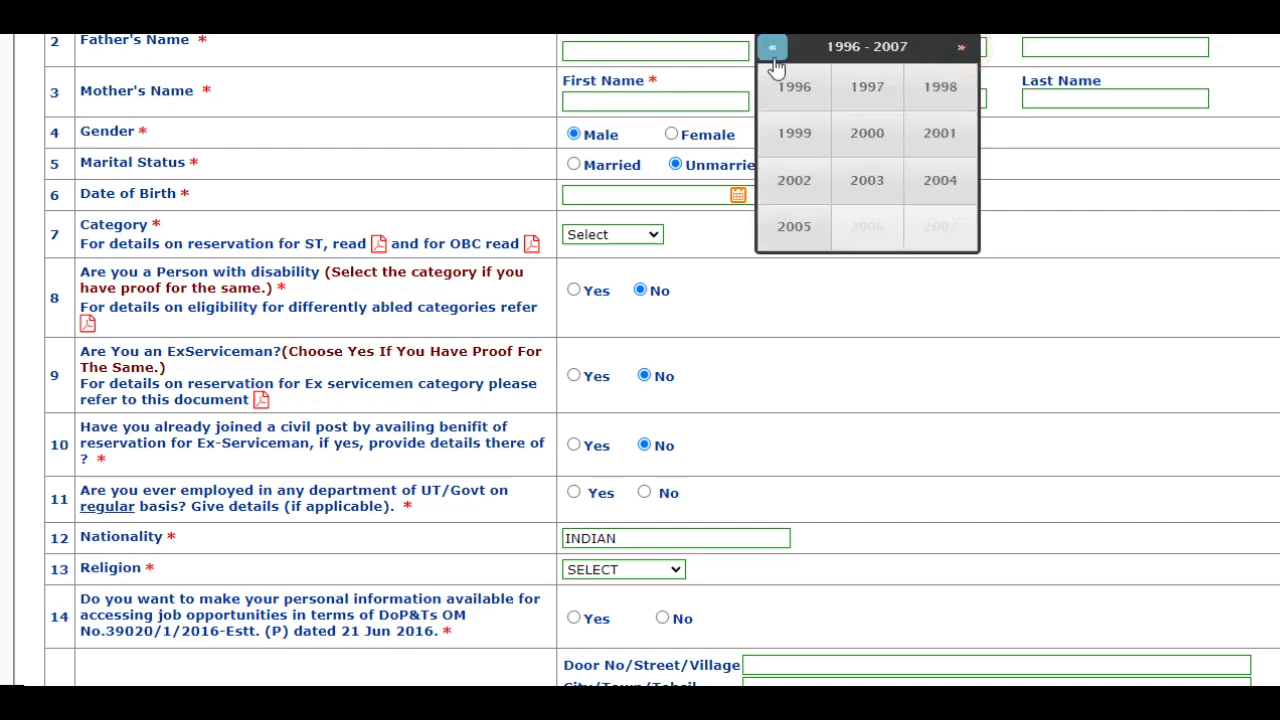
click(850, 147)
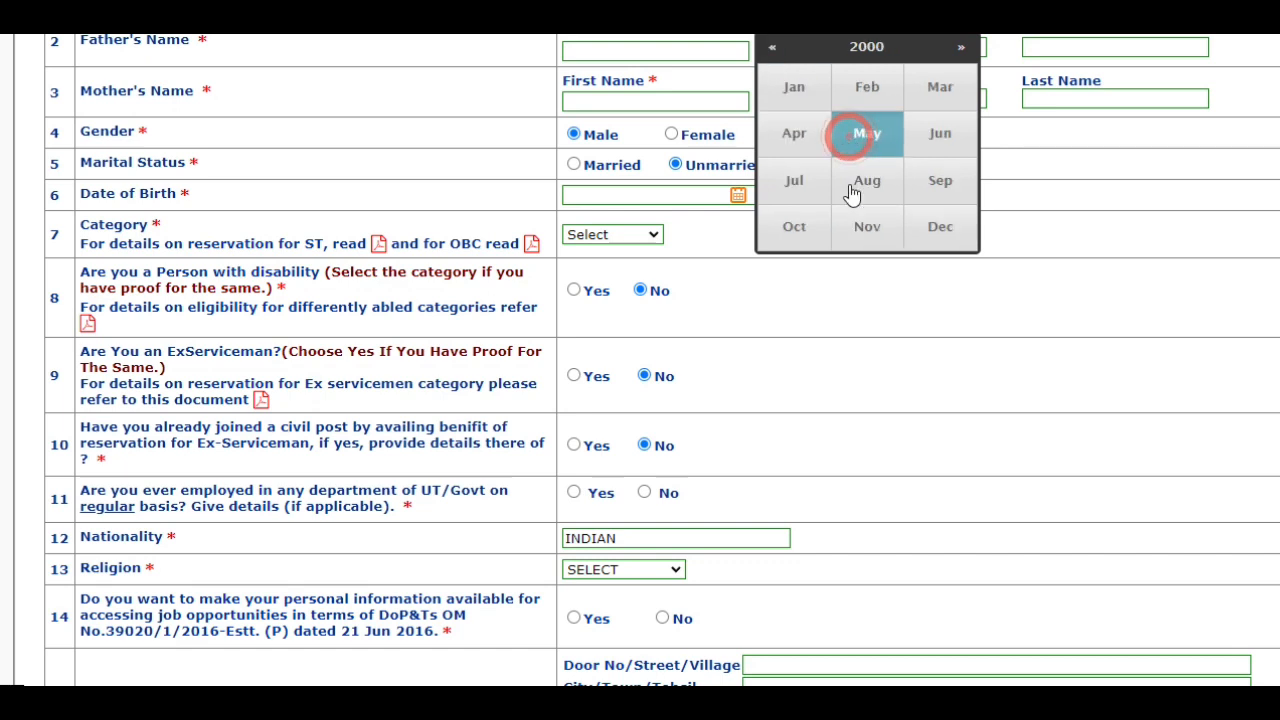
click(794, 108)
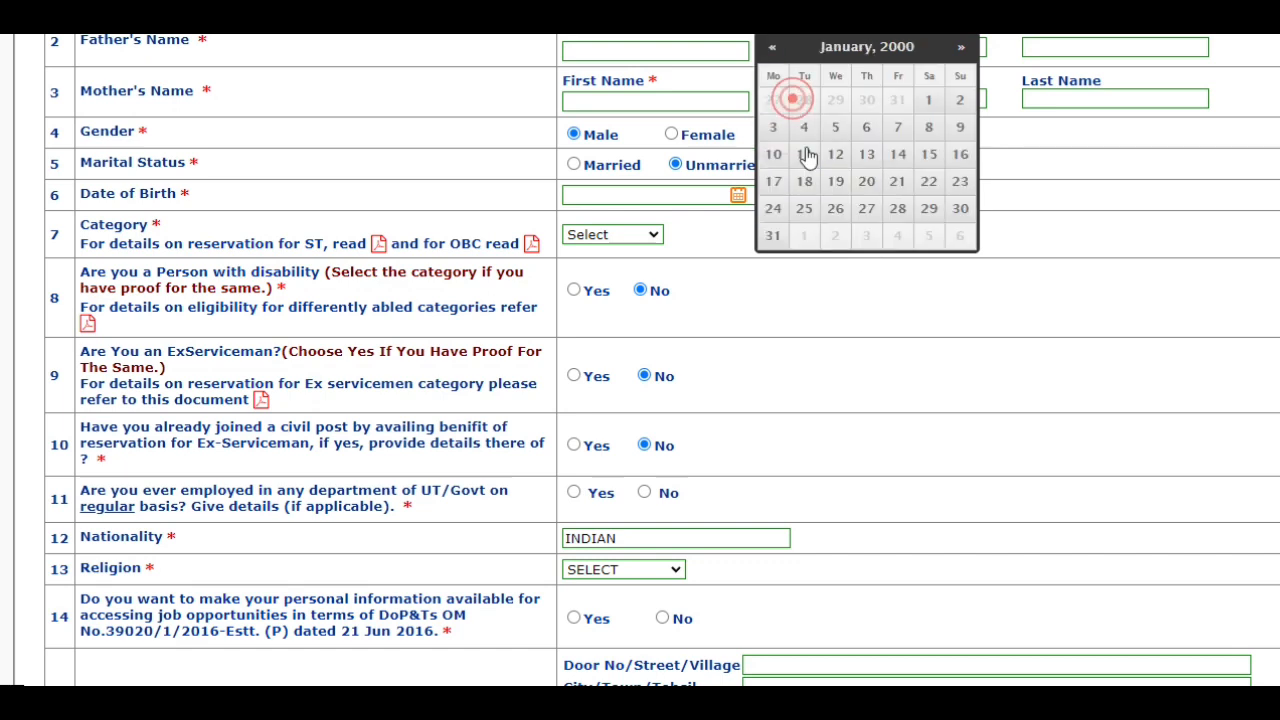
click(865, 183)
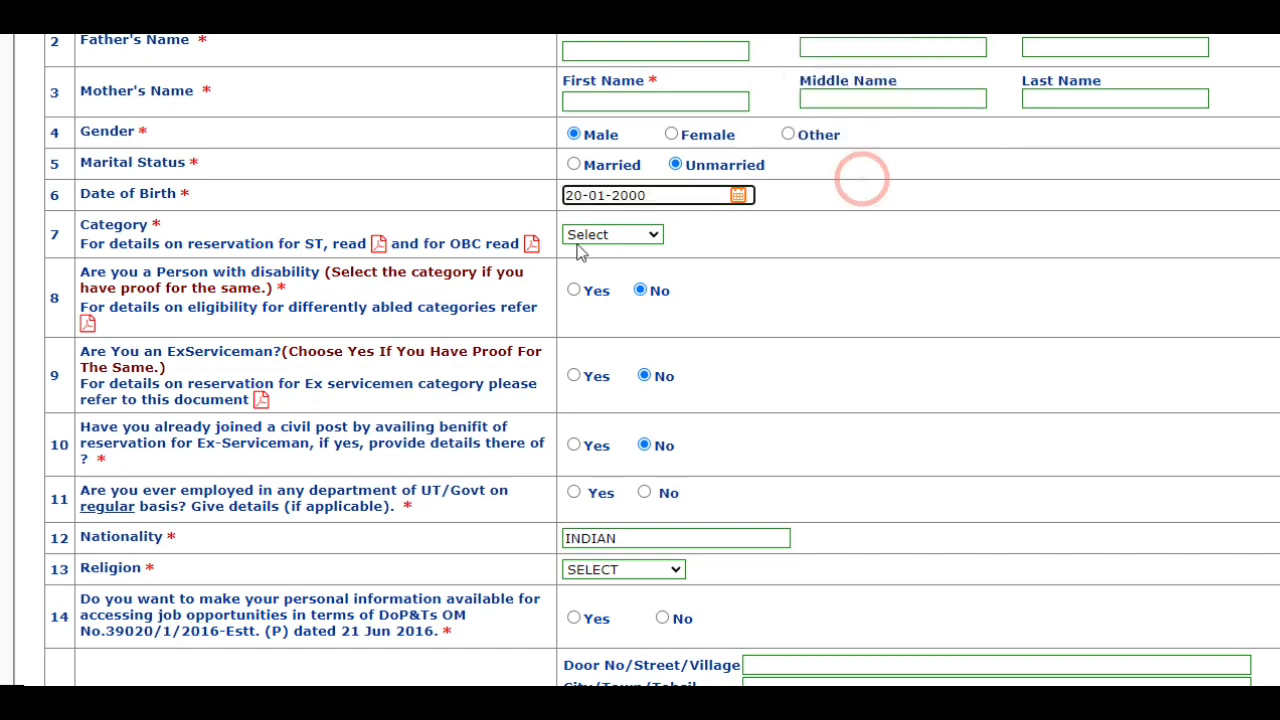
Set the candidate's reservation category to ST.
scroll(410, 240, down, 1)
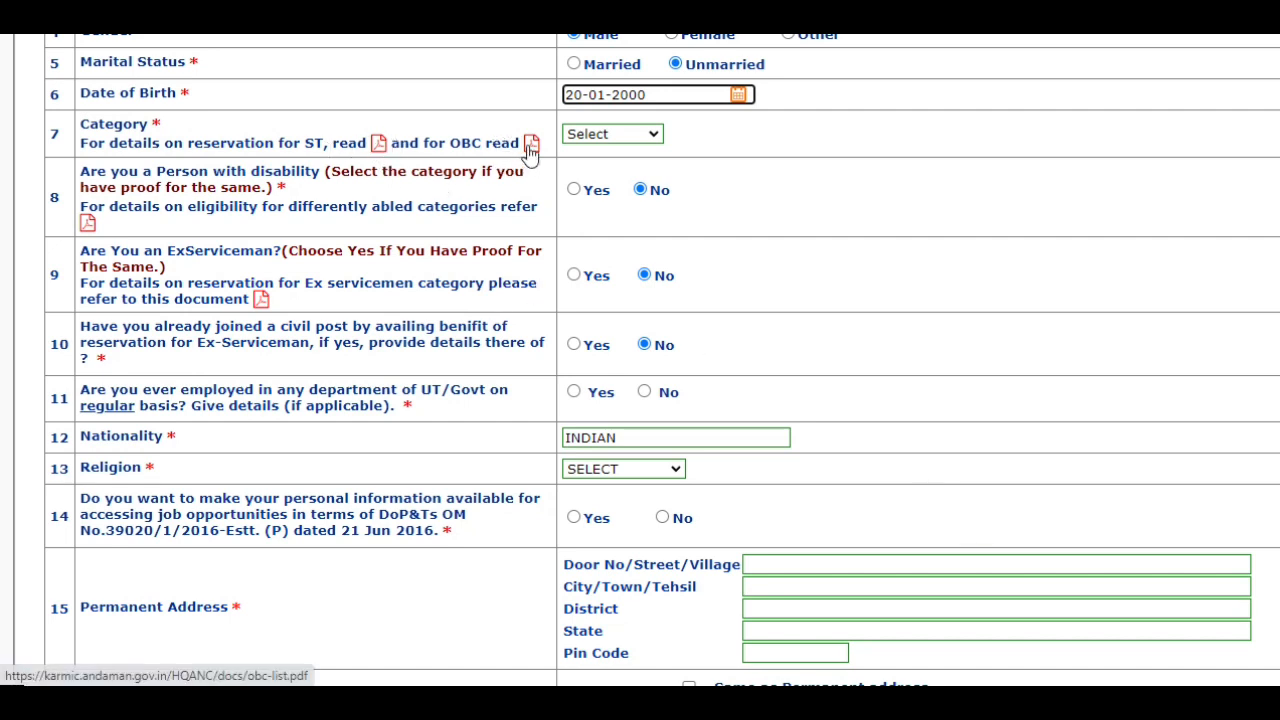
click(628, 140)
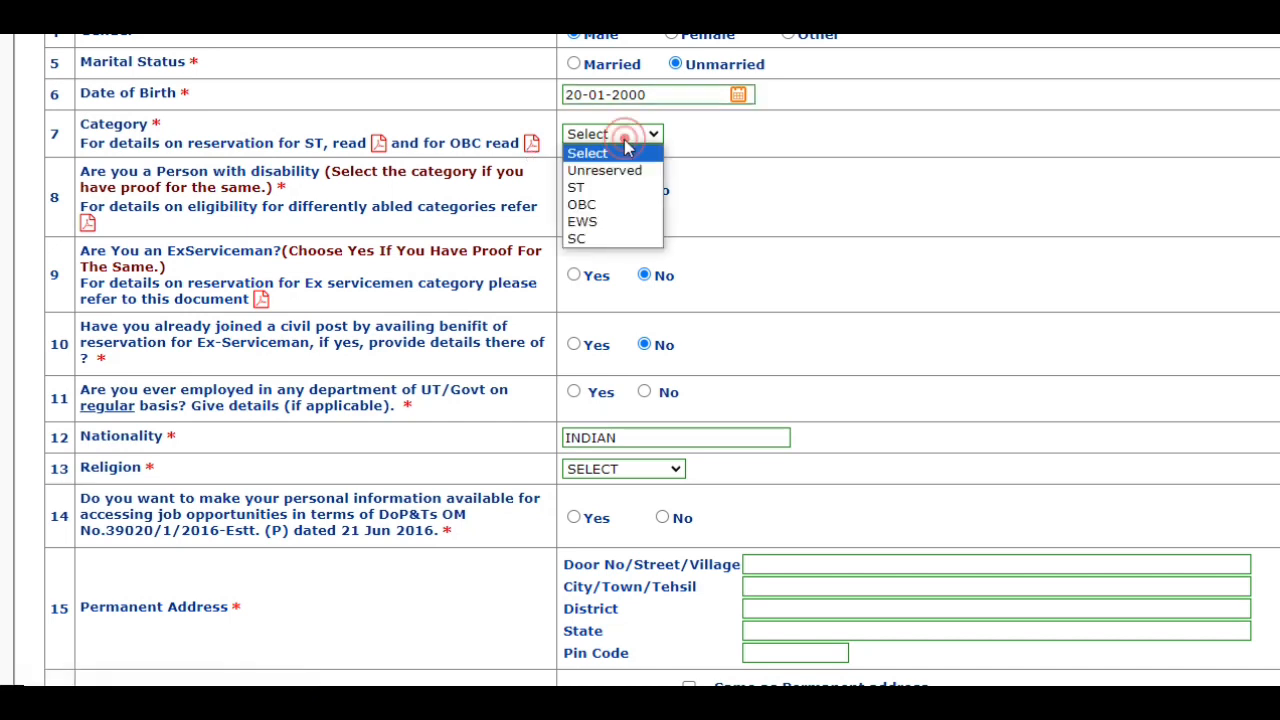
click(588, 188)
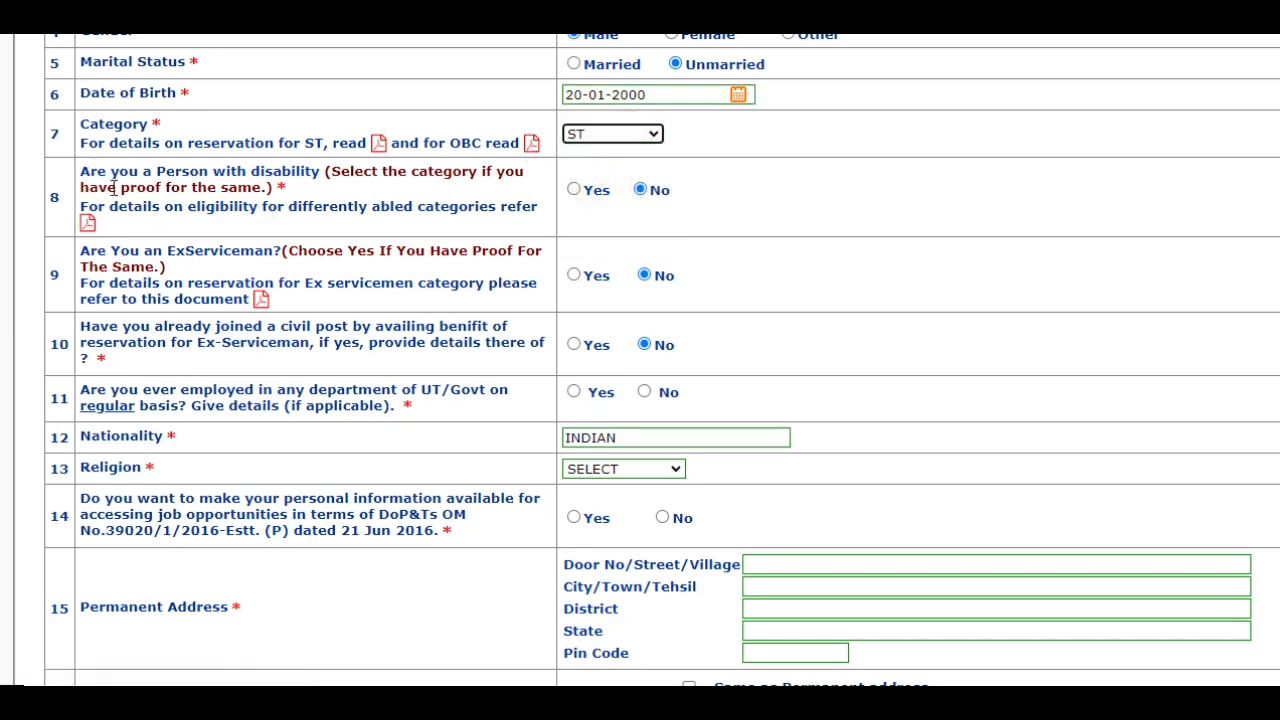
click(168, 304)
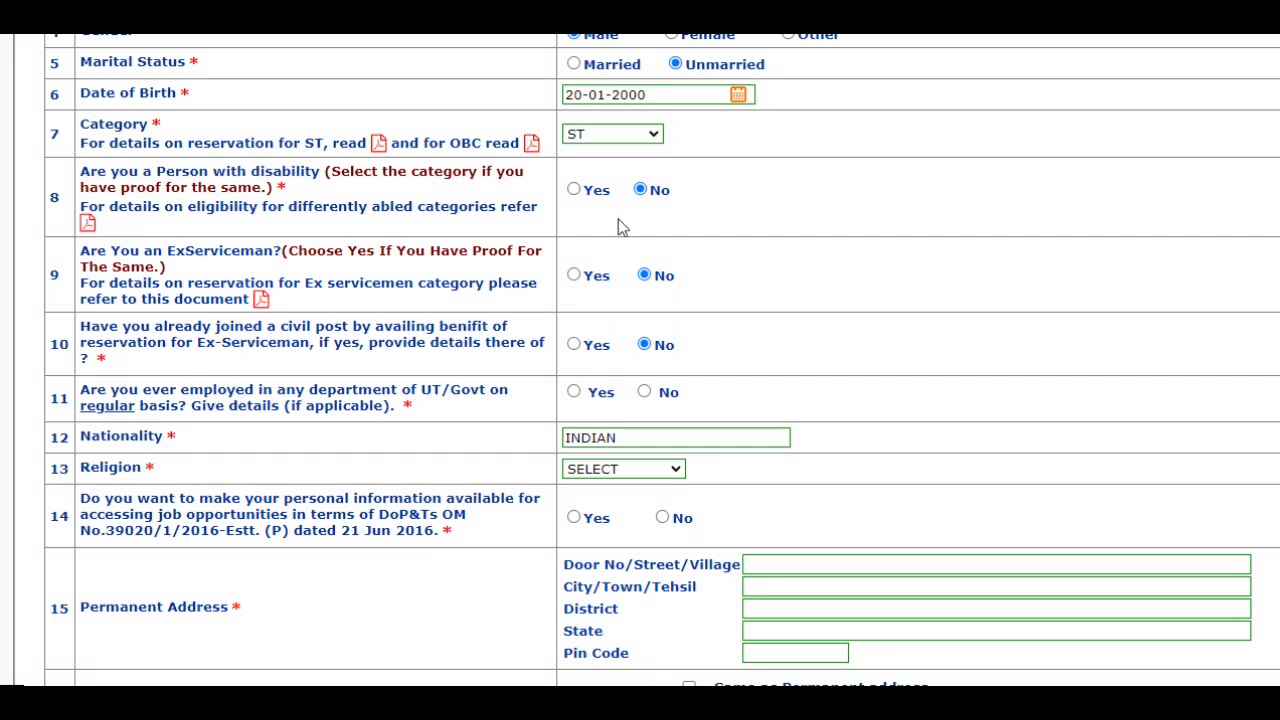
Try answering Yes to the person-with-disability question, and set the answer back to No.
click(578, 190)
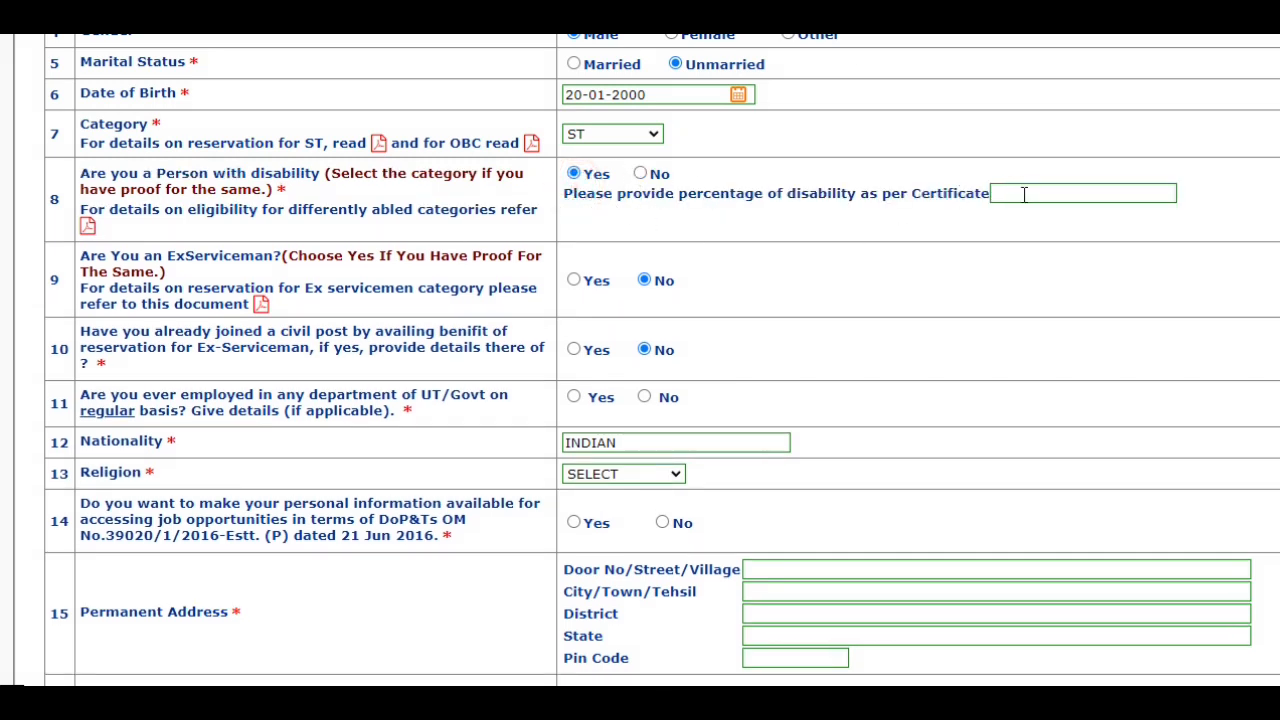
click(641, 175)
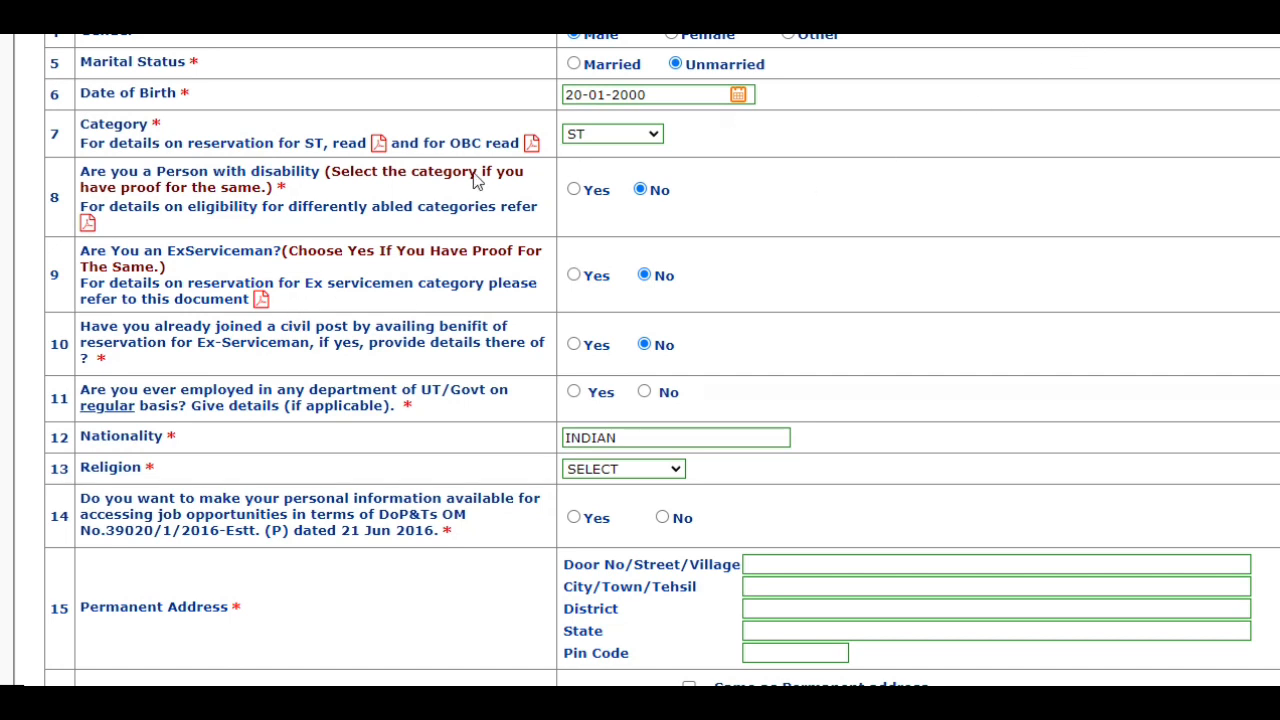
mouse_move(201, 166)
mouse_down()
mouse_move(214, 246)
mouse_move(245, 273)
mouse_up()
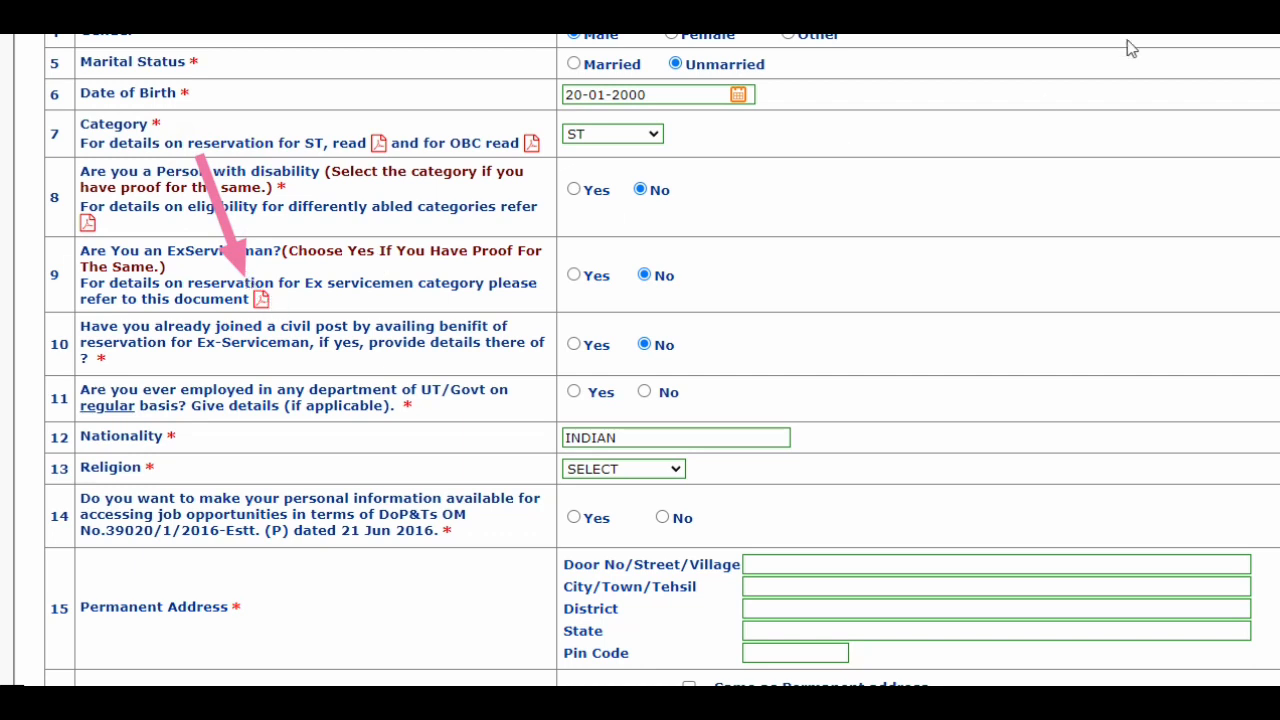
click(1085, 20)
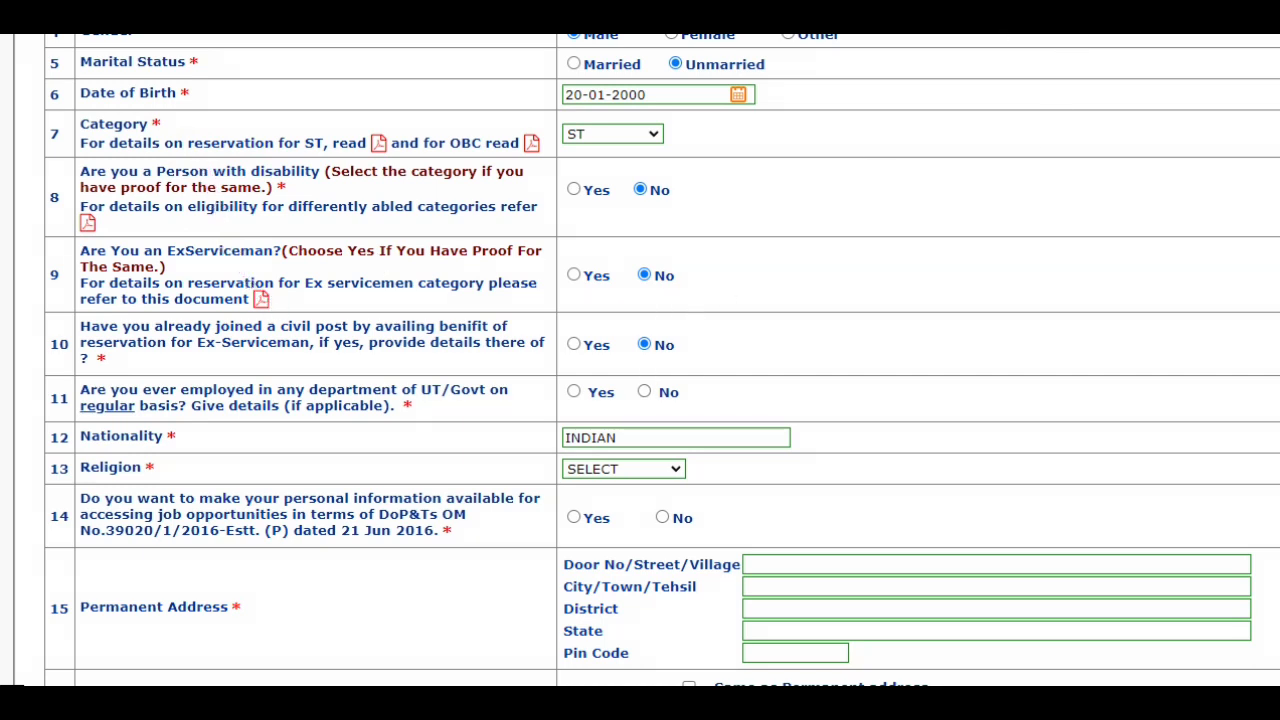
Try answering Yes to the ex-serviceman question with 55 years and 7 months of service, and set the answer back to No.
click(577, 276)
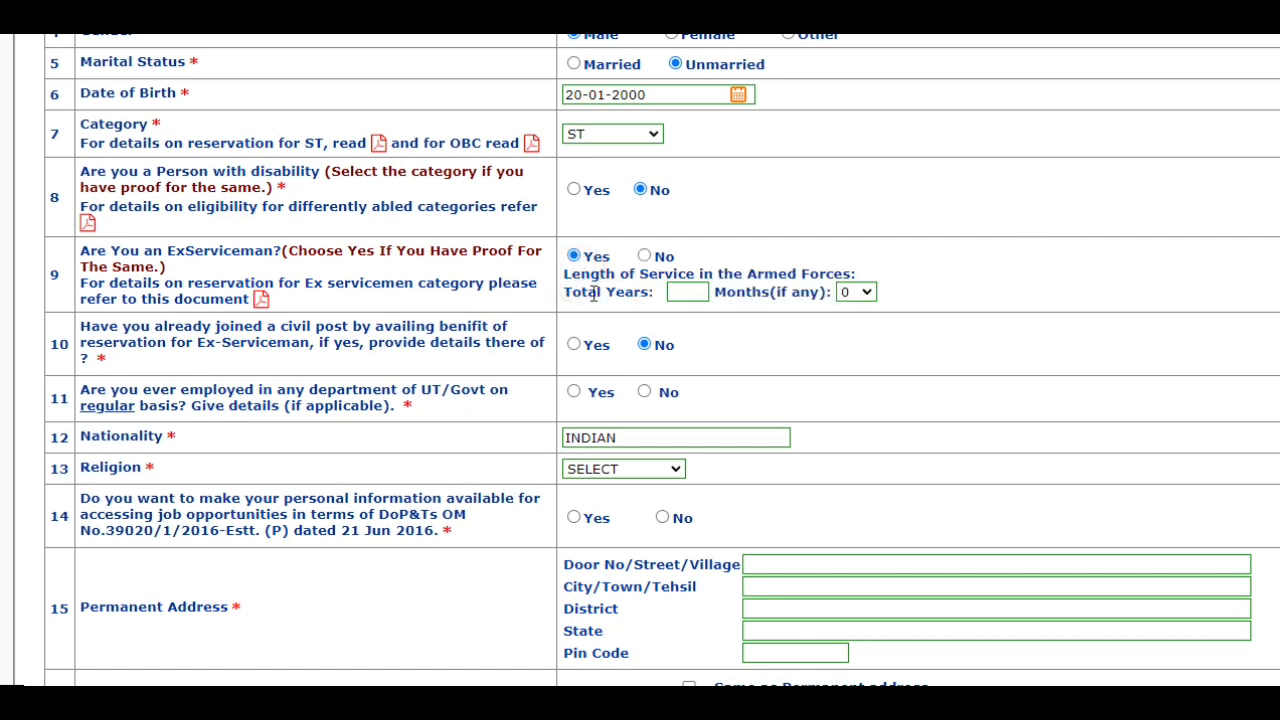
click(693, 296)
text(55)
click(858, 297)
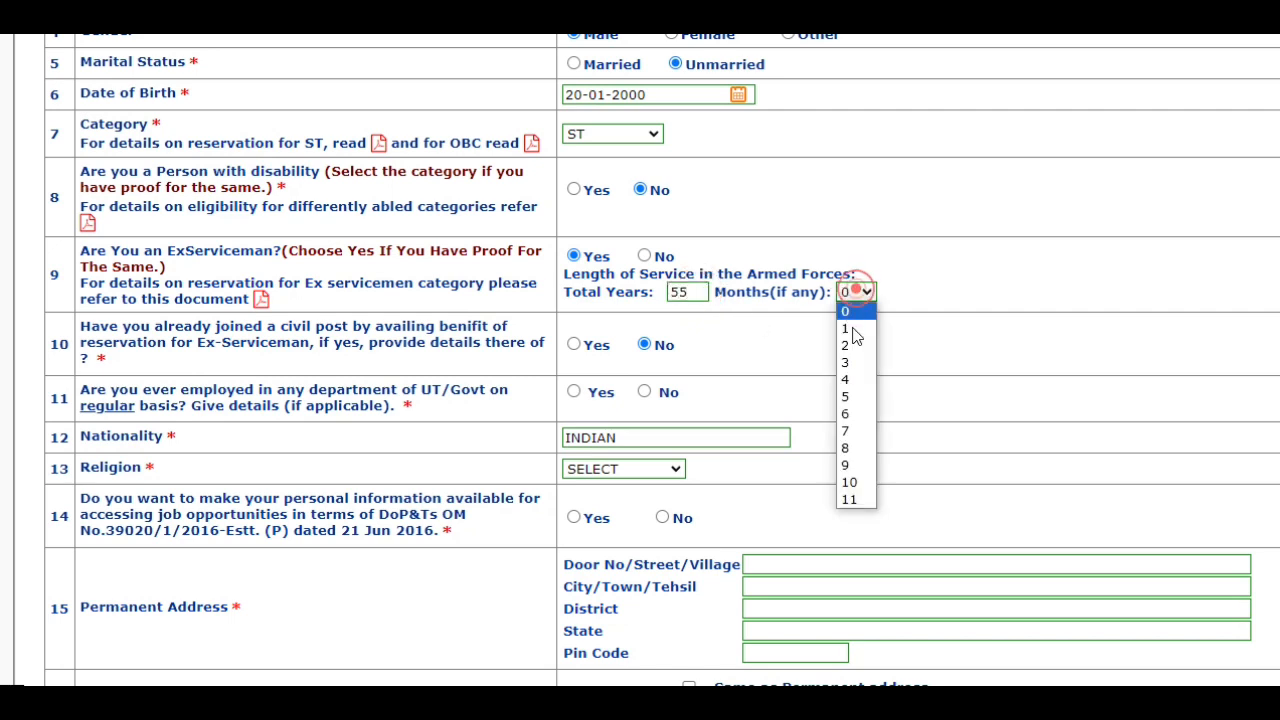
click(842, 434)
click(644, 256)
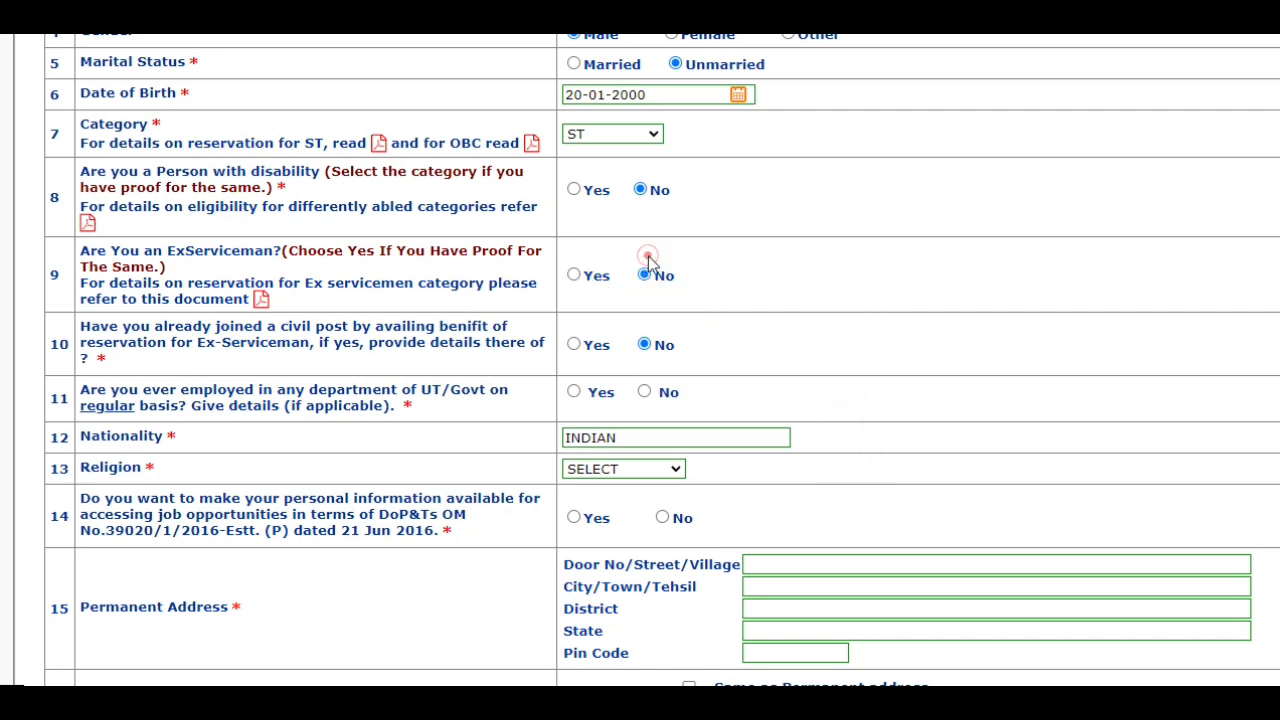
Try answering Yes to having joined a civil post under ex-serviceman reservation, and set the answer back to No.
scroll(644, 296, down, 1)
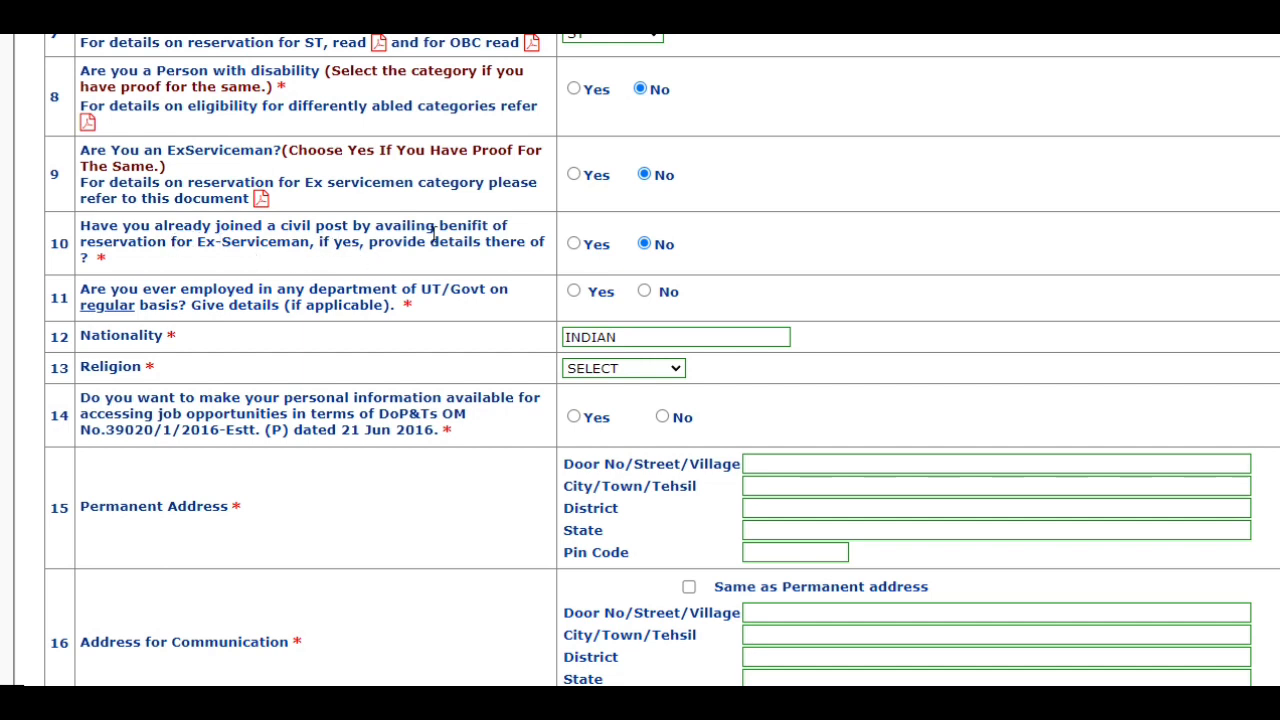
click(574, 243)
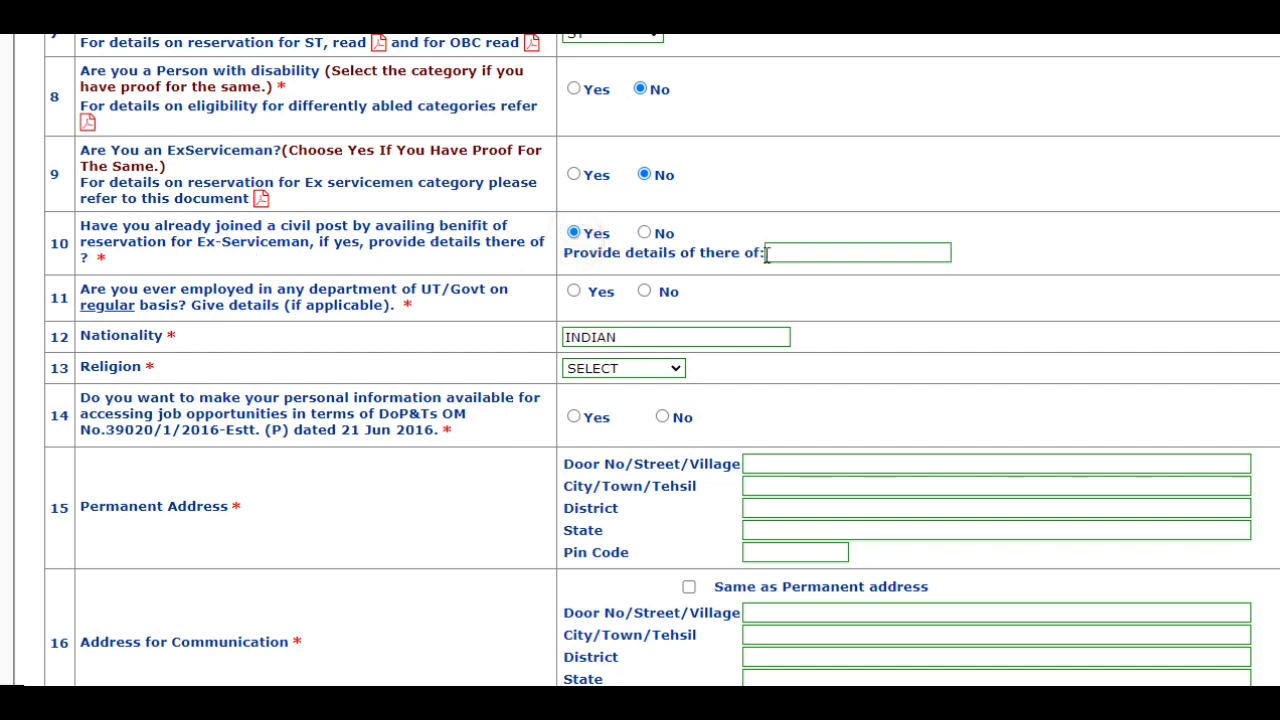
click(644, 233)
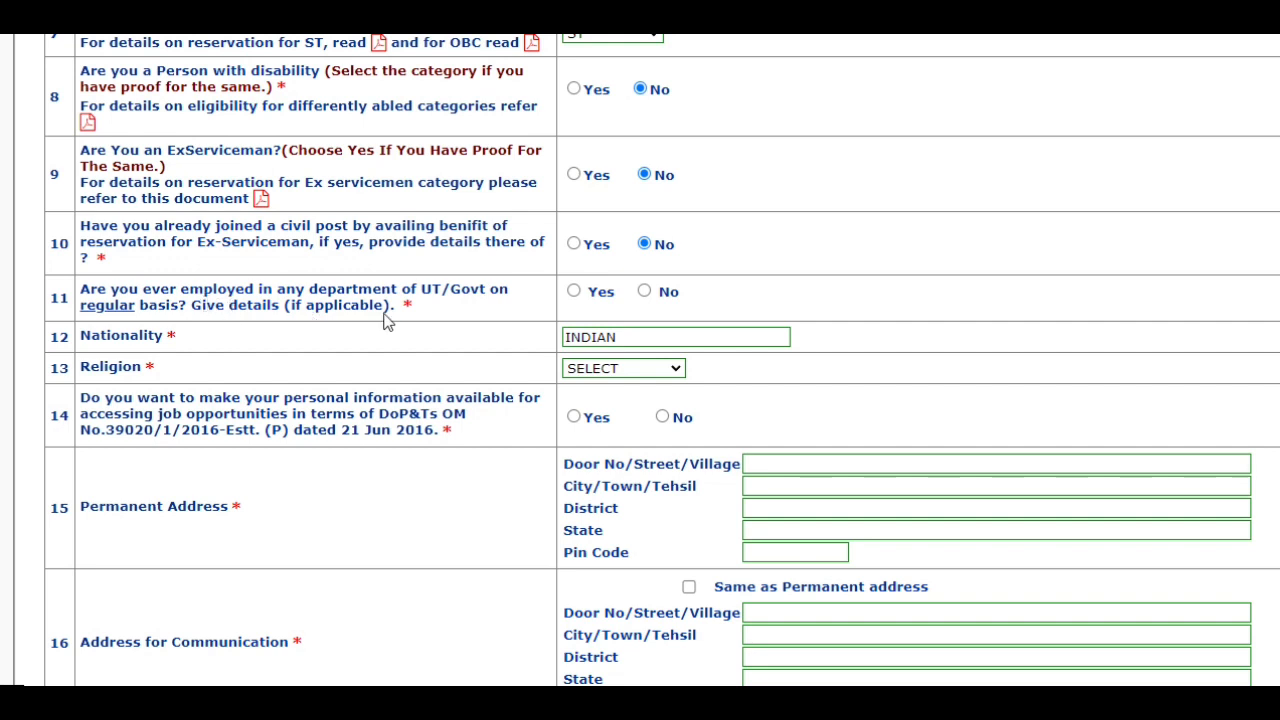
Try answering Yes to the question about regular employment in a UT/Govt department, and set the answer to No.
click(574, 290)
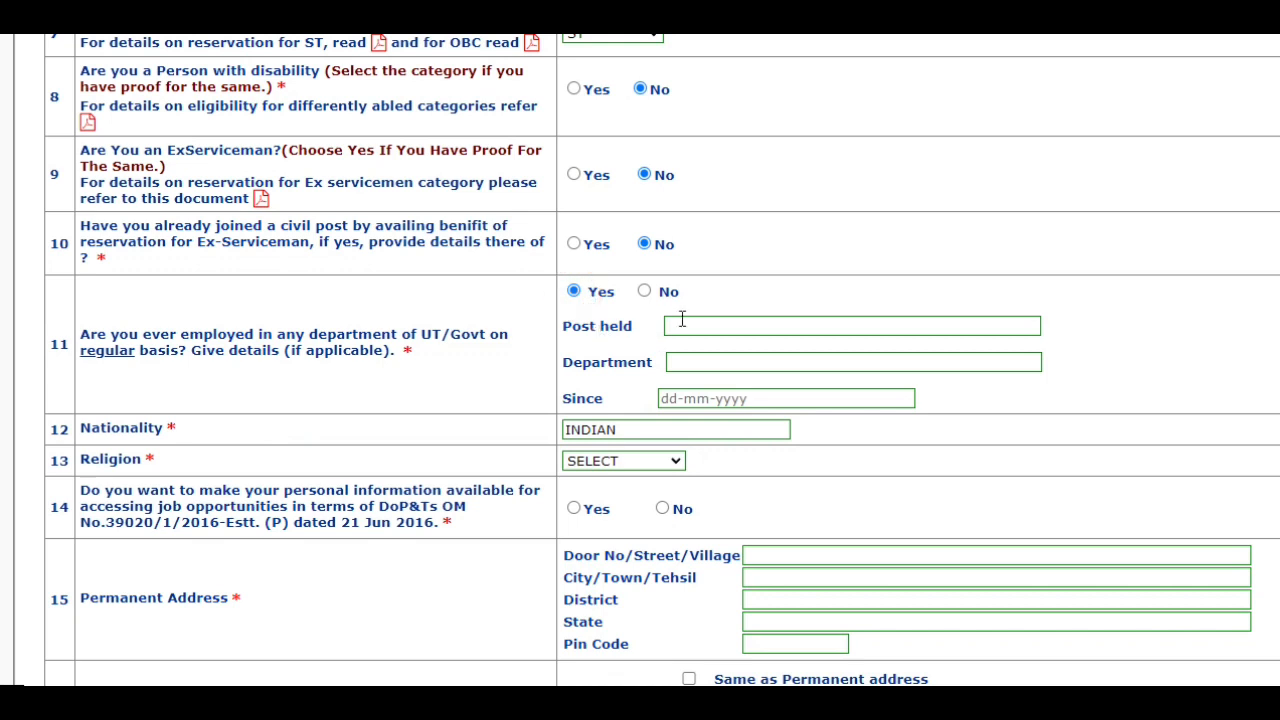
click(682, 318)
click(679, 362)
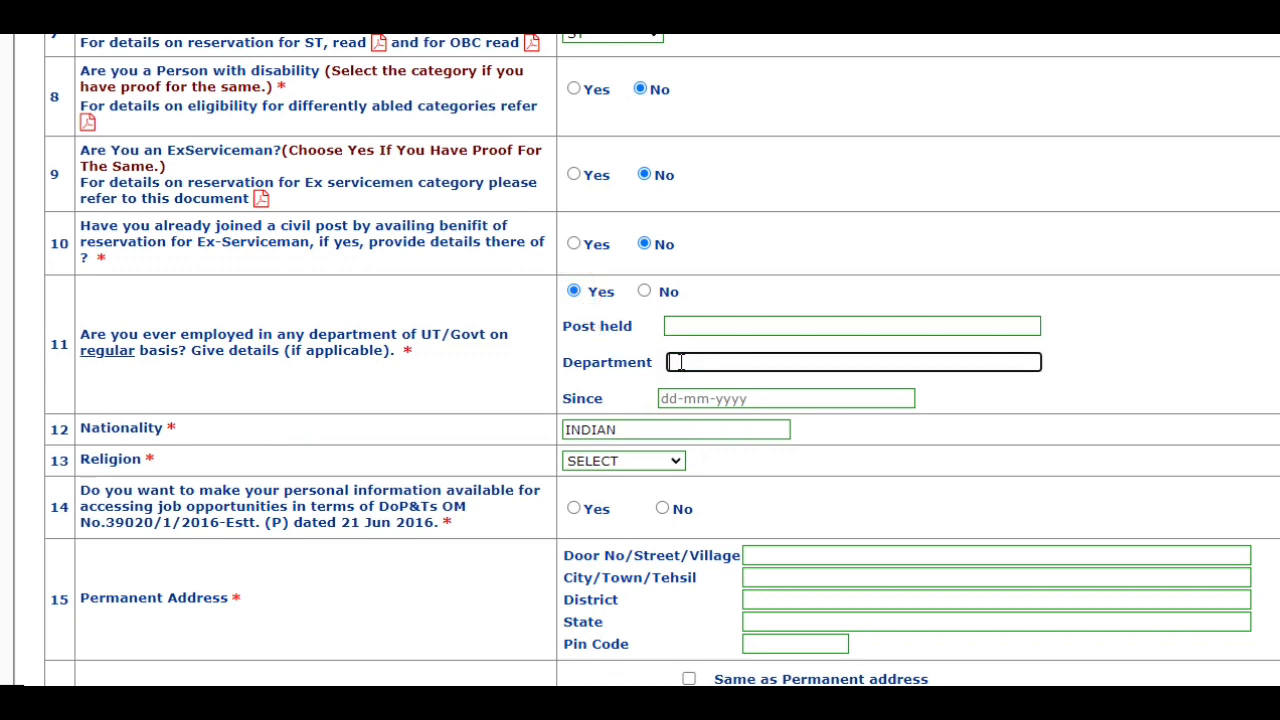
click(688, 398)
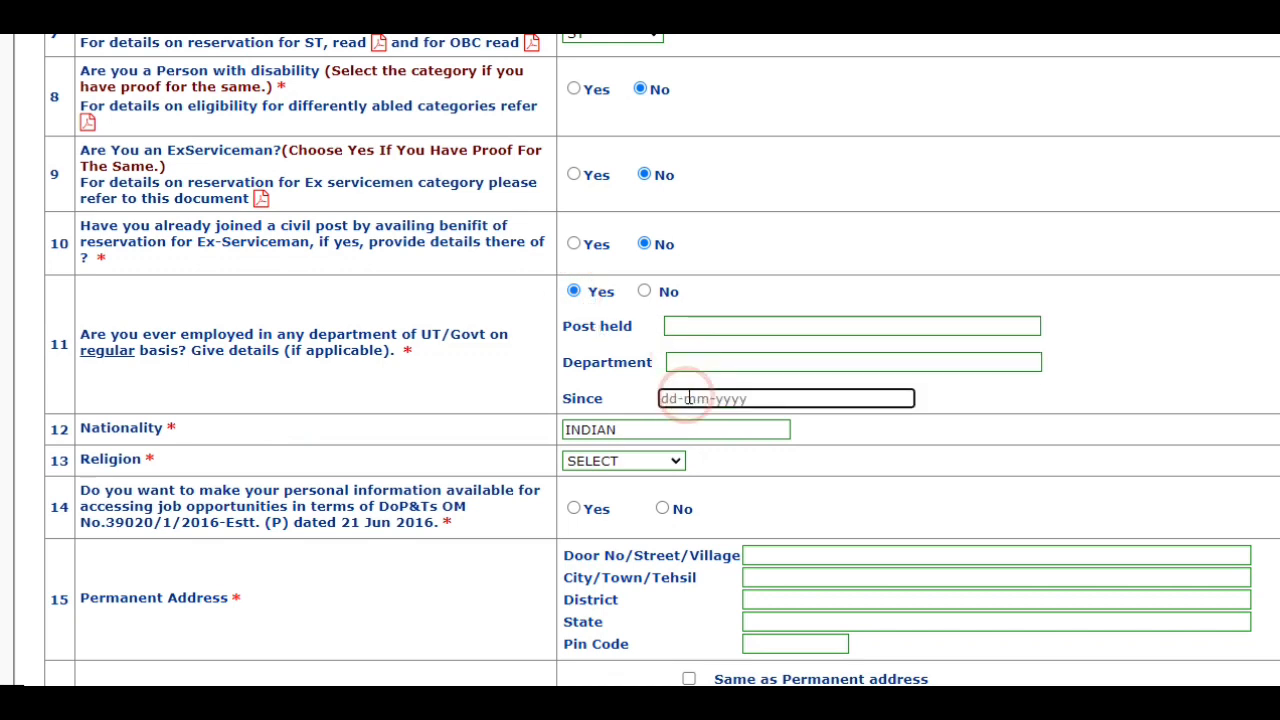
click(646, 293)
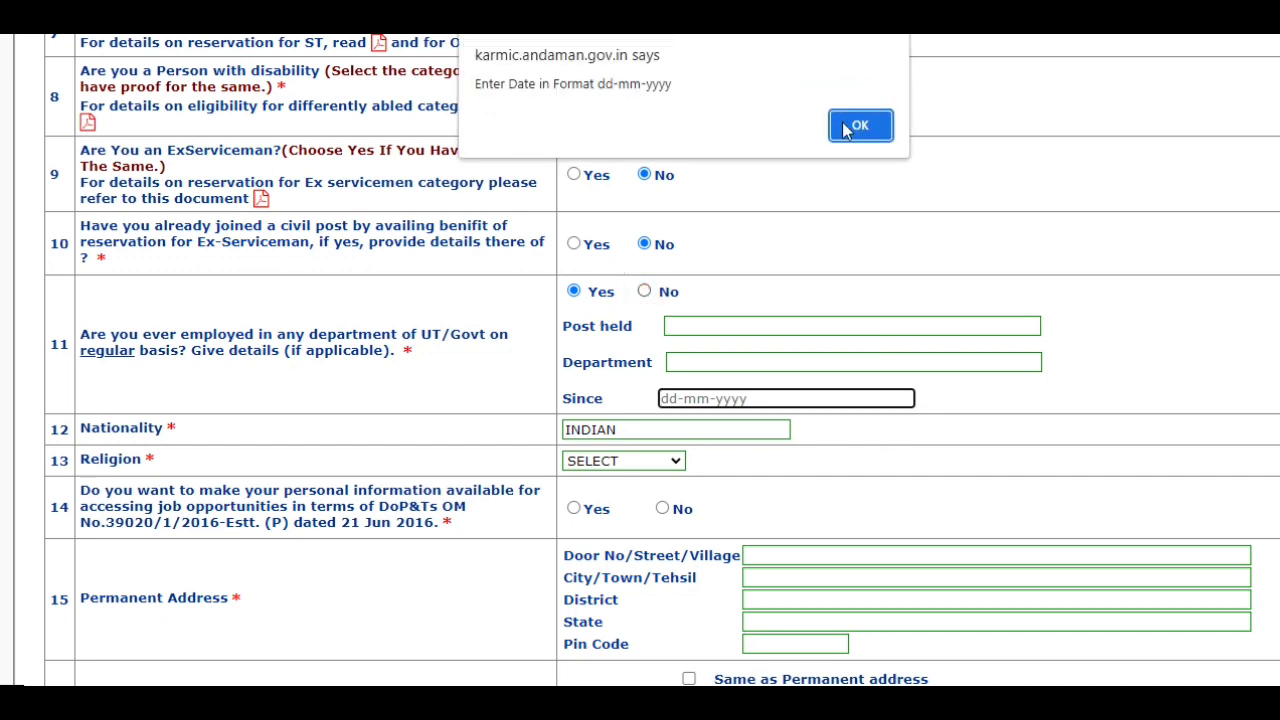
click(846, 121)
click(644, 291)
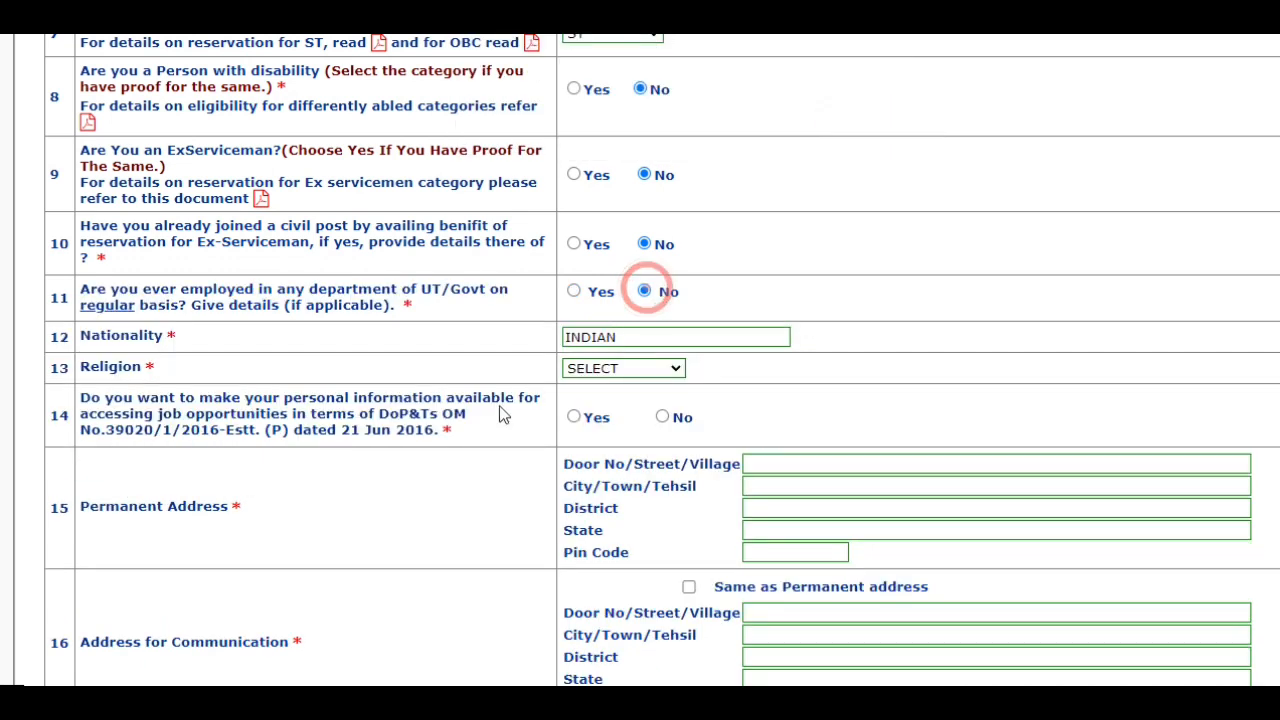
Set the religion to HINDU and answer No to making personal information available for job opportunities.
scroll(670, 240, down, 1)
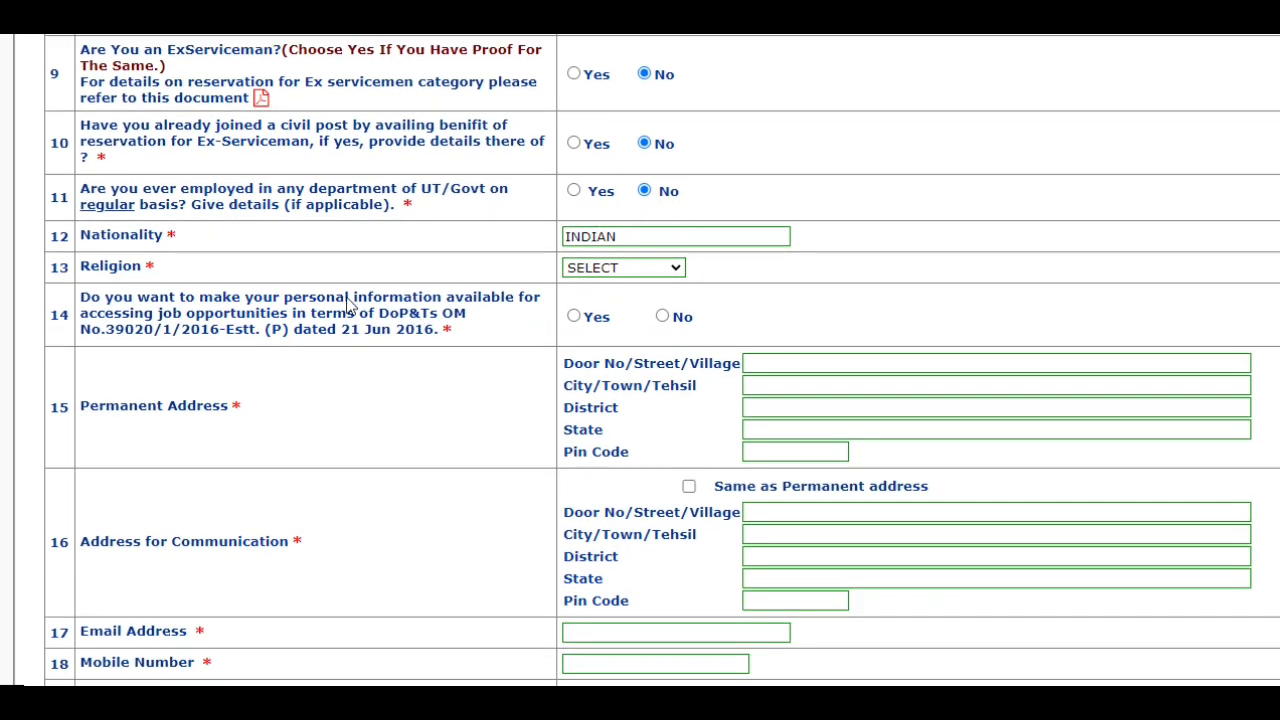
click(630, 272)
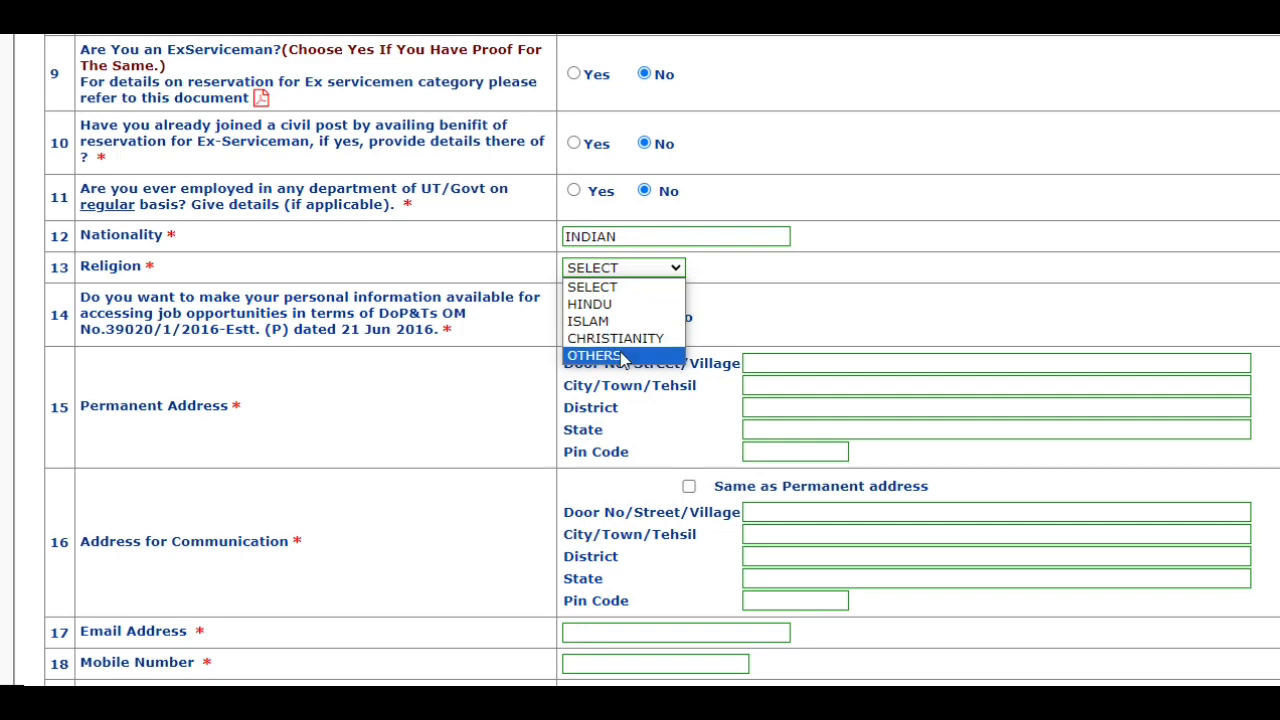
click(620, 306)
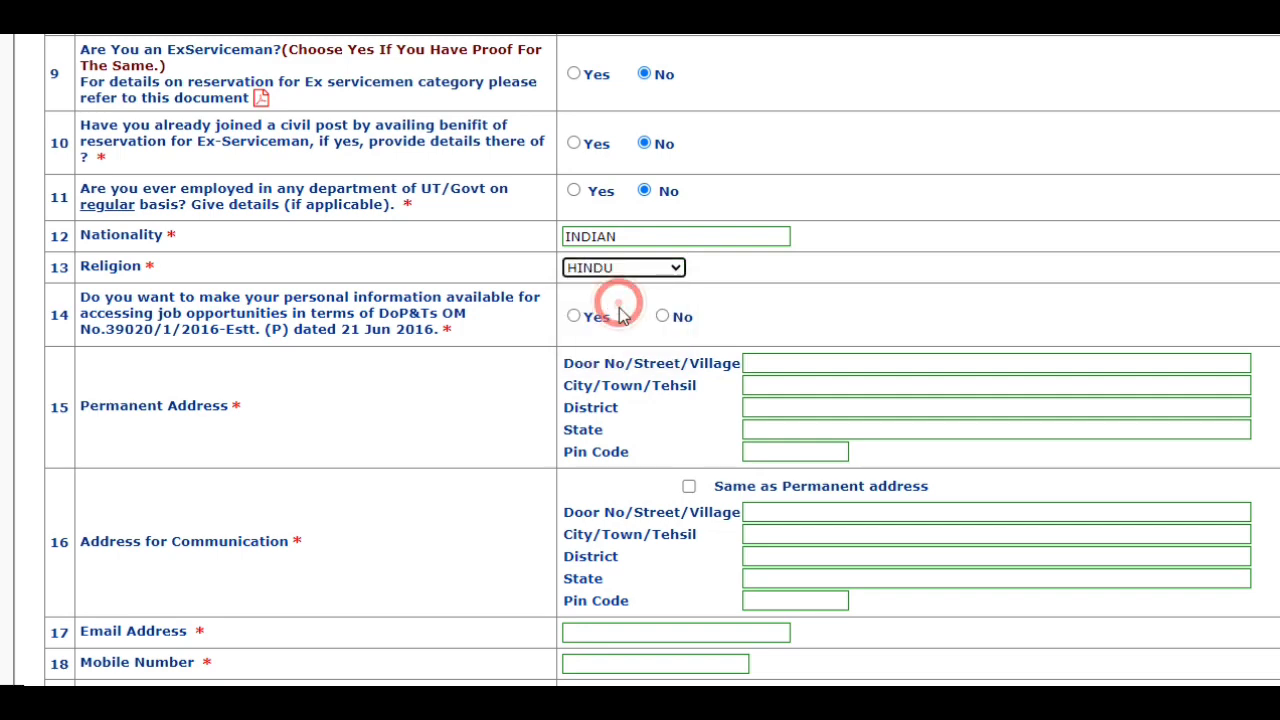
scroll(600, 310, down, 1)
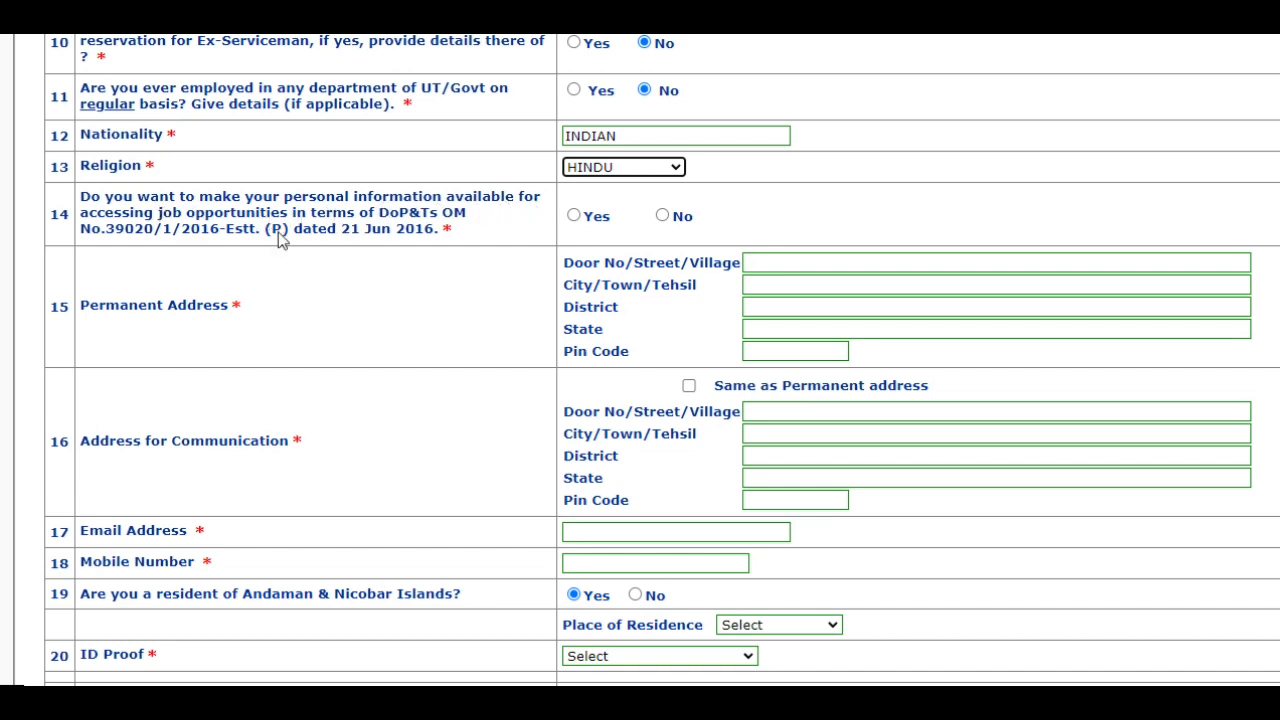
click(572, 215)
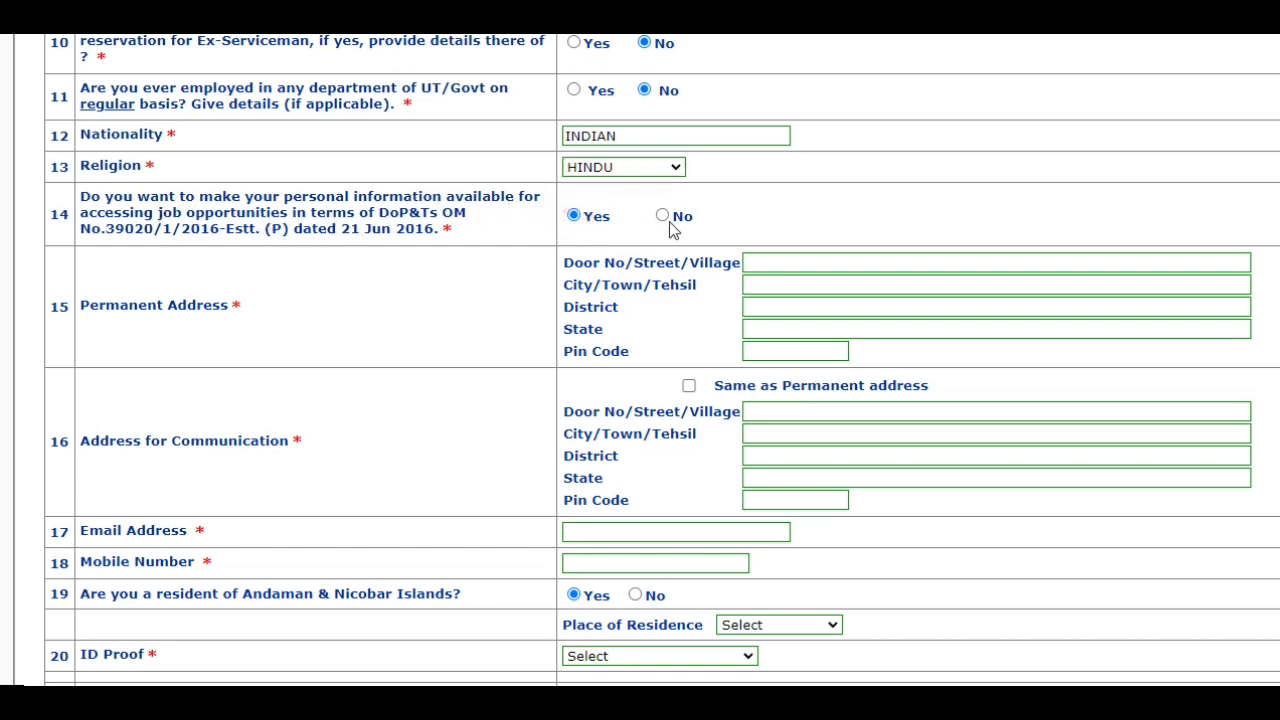
click(663, 216)
Mark the address for communication as the same as the permanent address.
scroll(418, 243, down, 1)
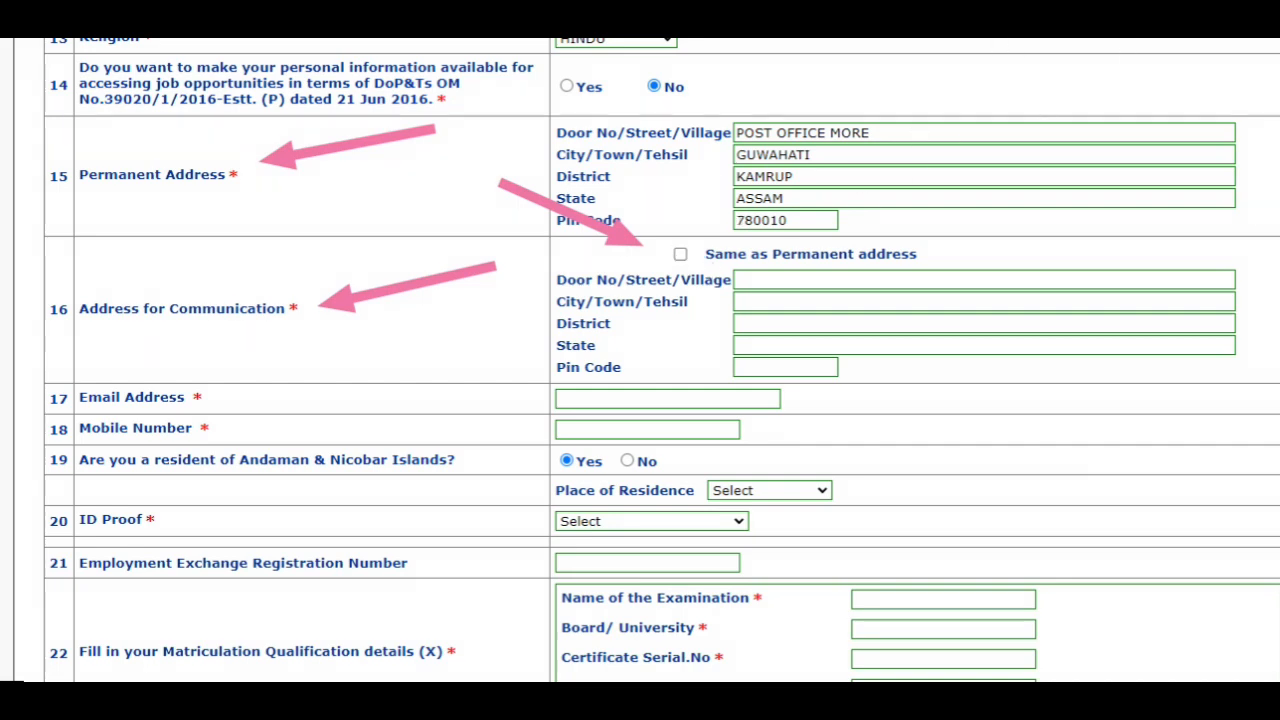
click(680, 254)
scroll(789, 309, down, 1)
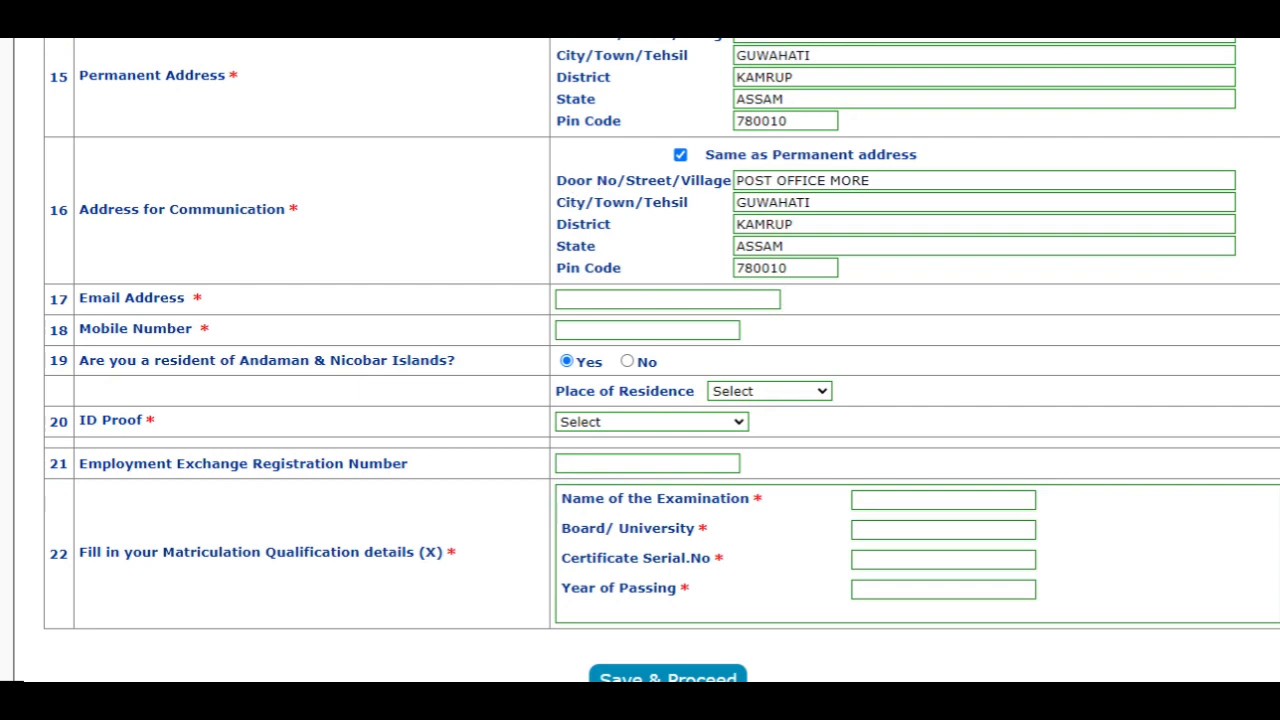
drag(498, 141, 683, 160)
drag(600, 204, 740, 203)
drag(638, 228, 740, 226)
drag(662, 254, 760, 251)
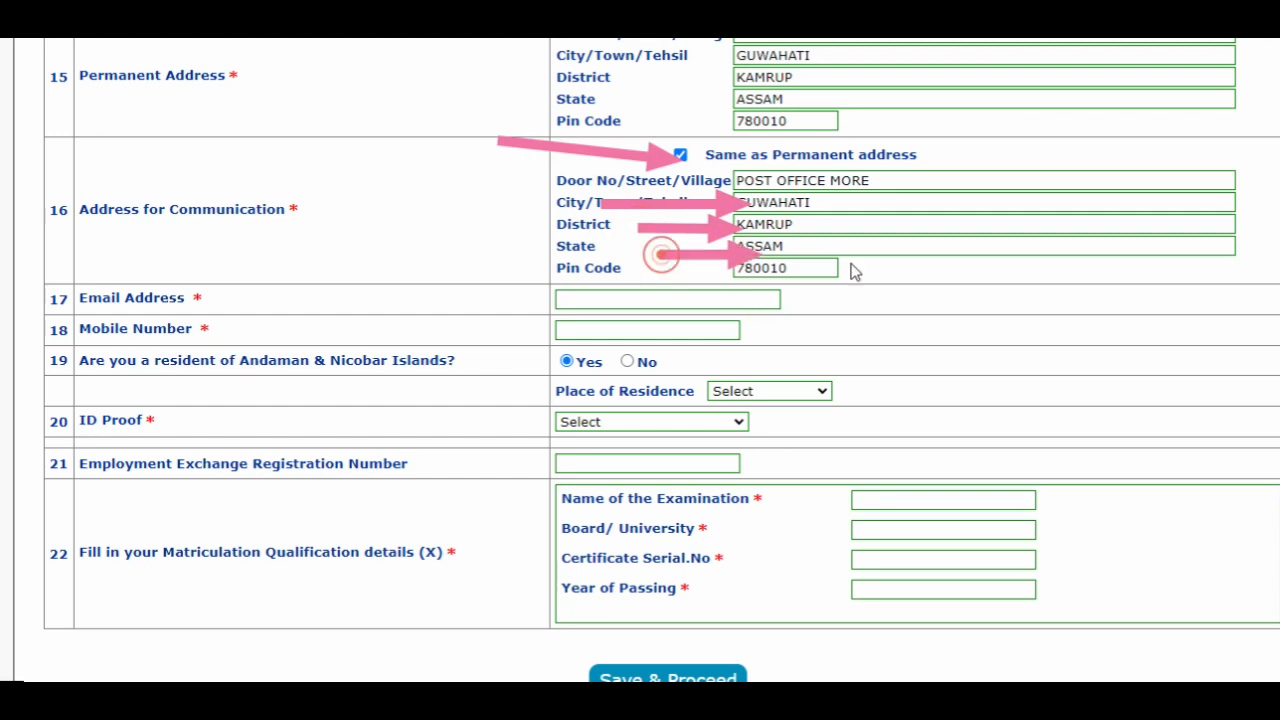
drag(965, 250, 822, 270)
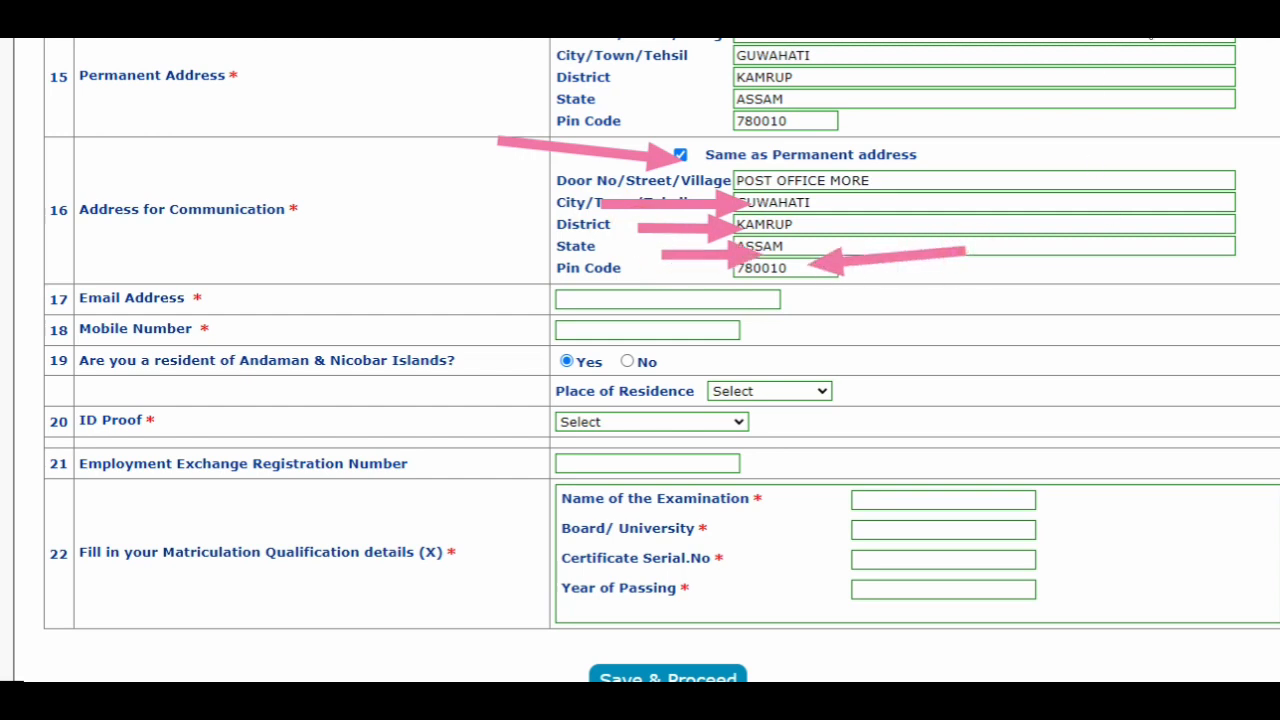
scroll(640, 300, down, 1)
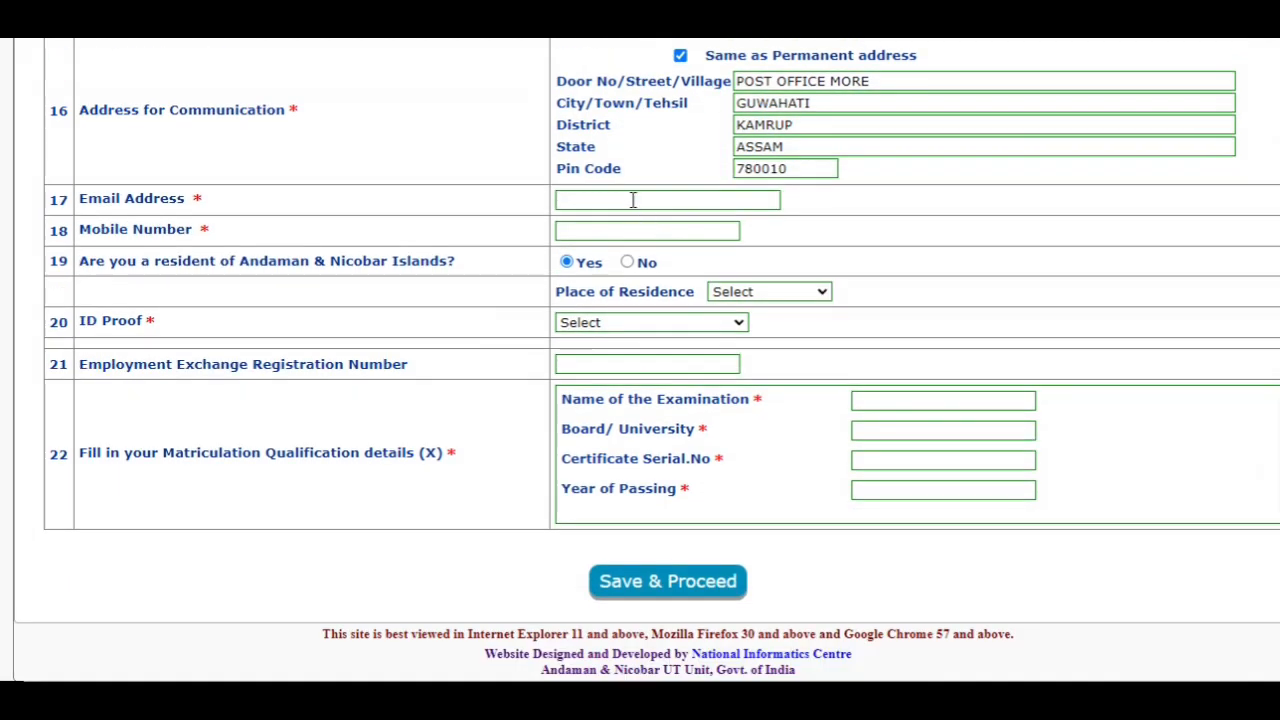
click(643, 205)
click(643, 207)
drag(392, 232, 536, 235)
Check the places of residence offered for Andaman & Nicobar residents, and answer No to the residency question.
click(627, 261)
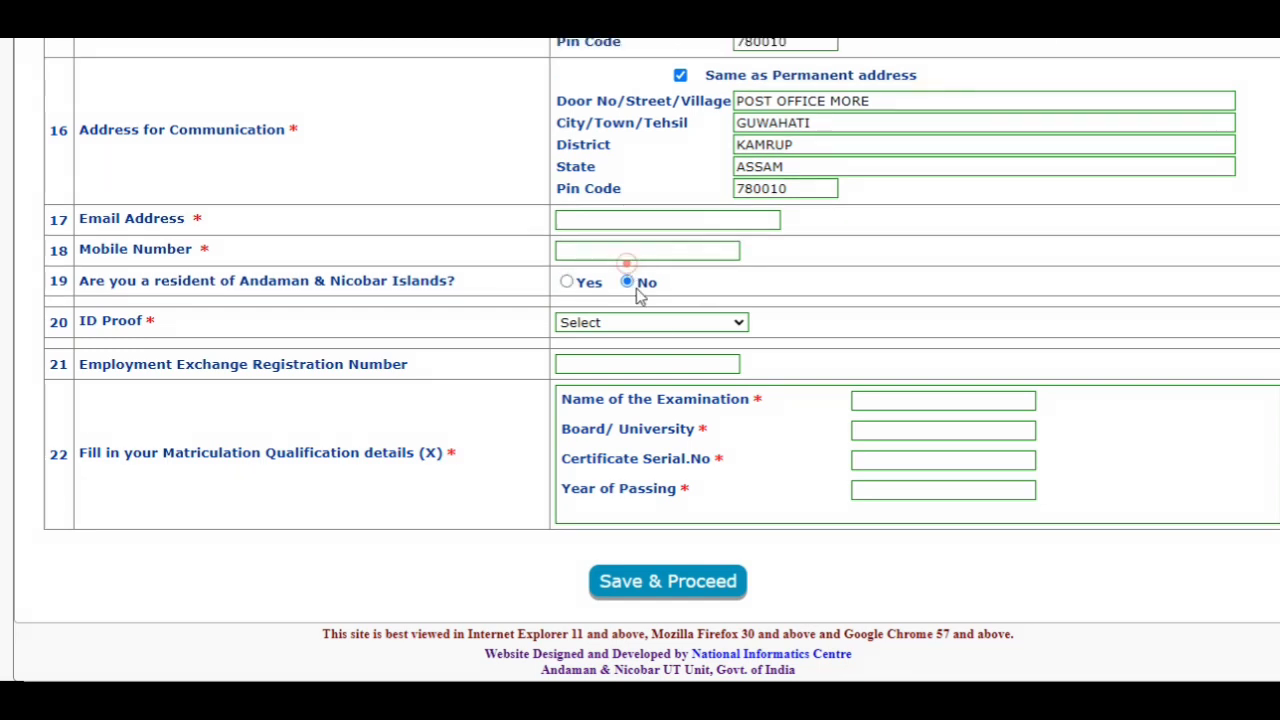
click(566, 282)
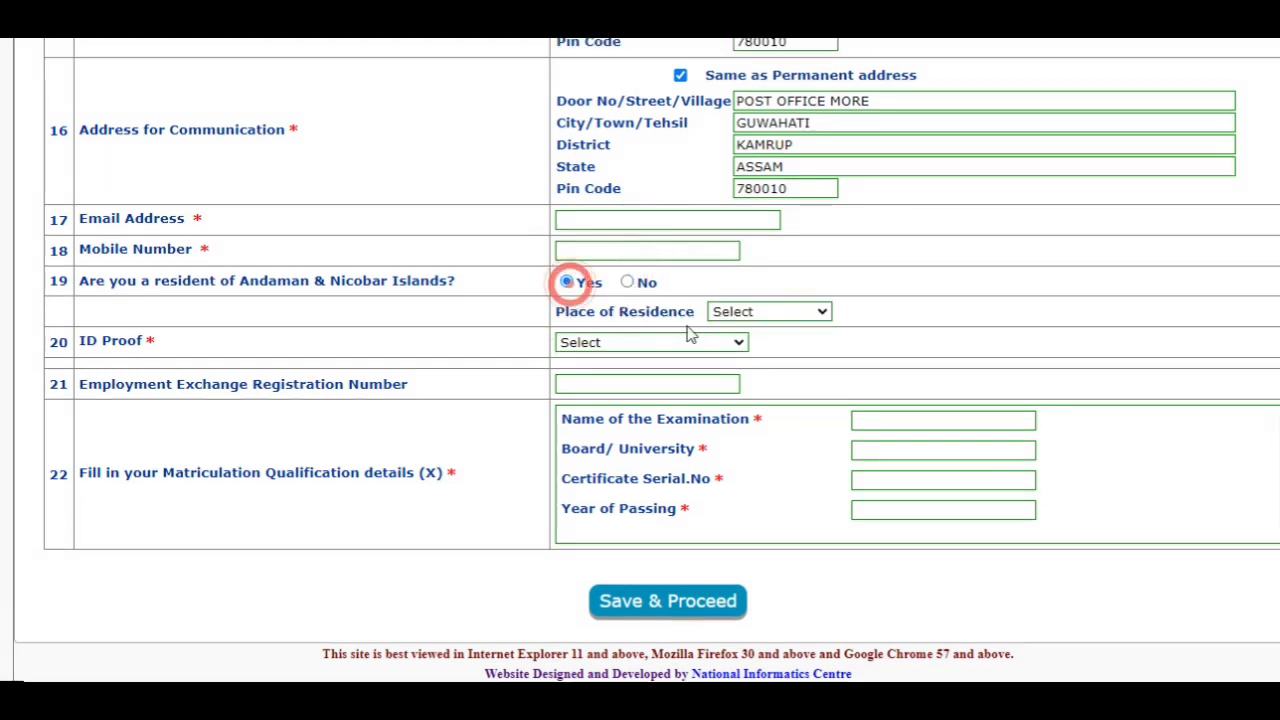
click(764, 313)
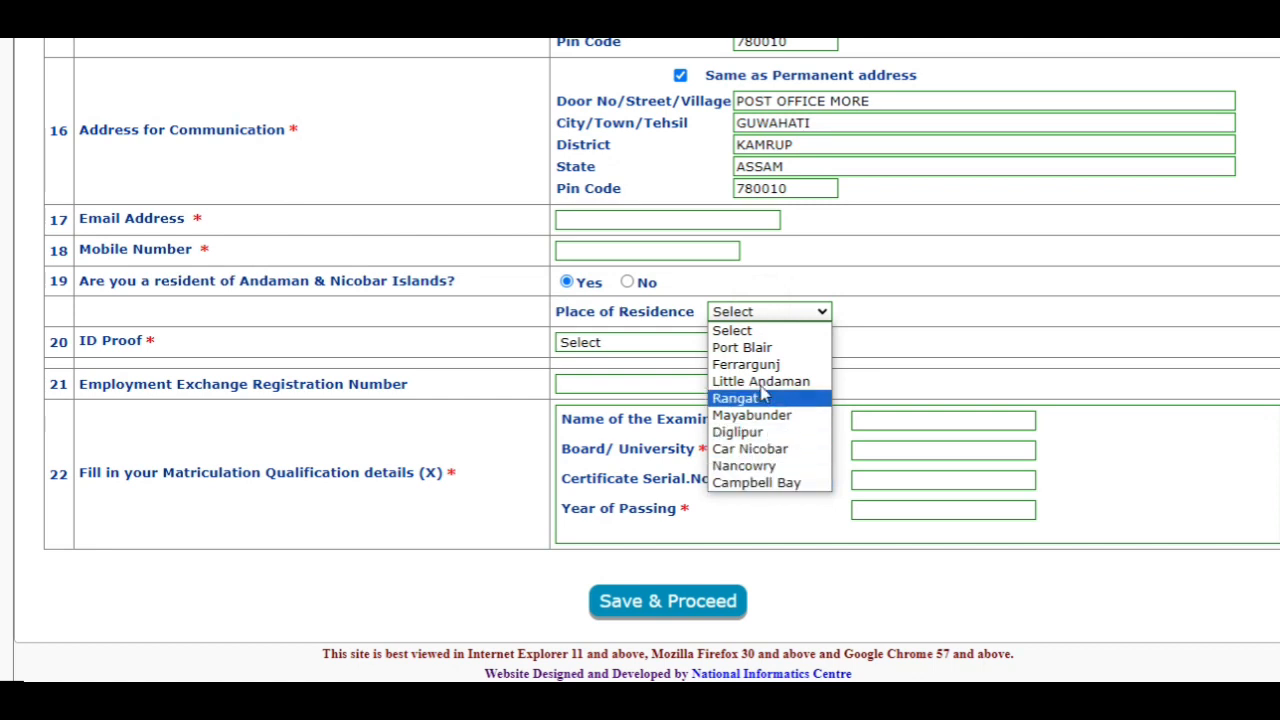
click(487, 301)
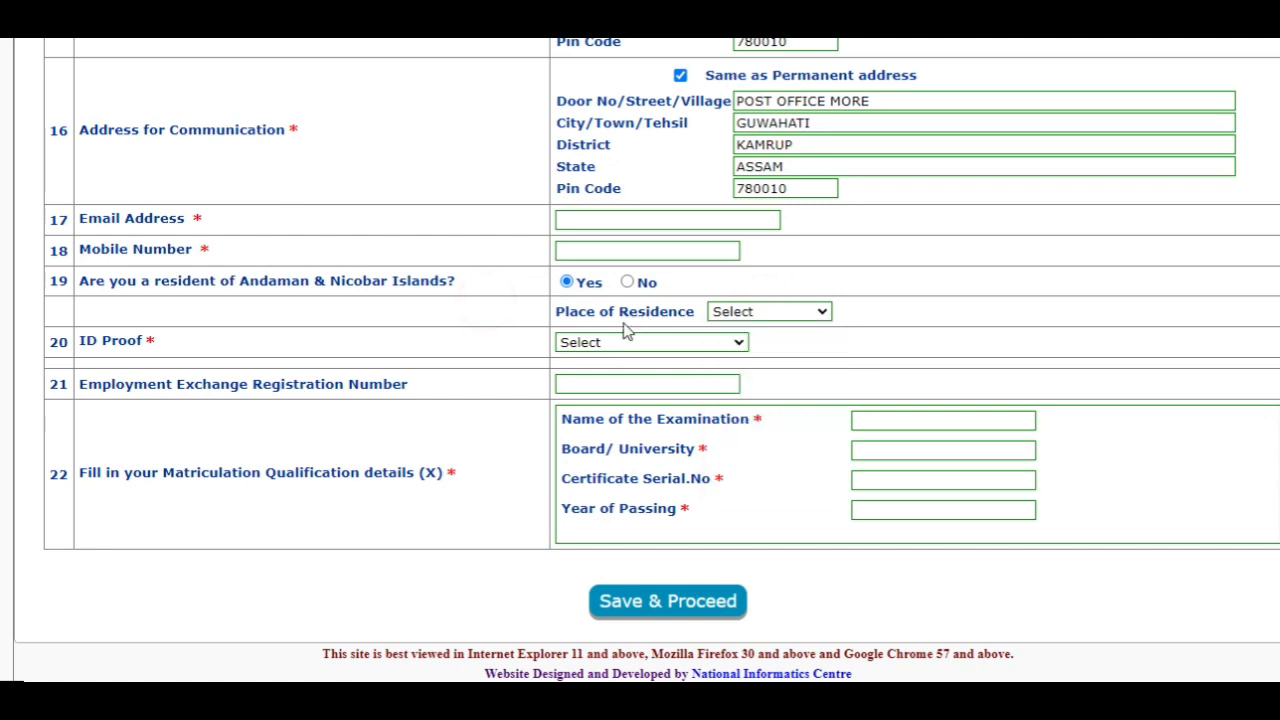
click(627, 282)
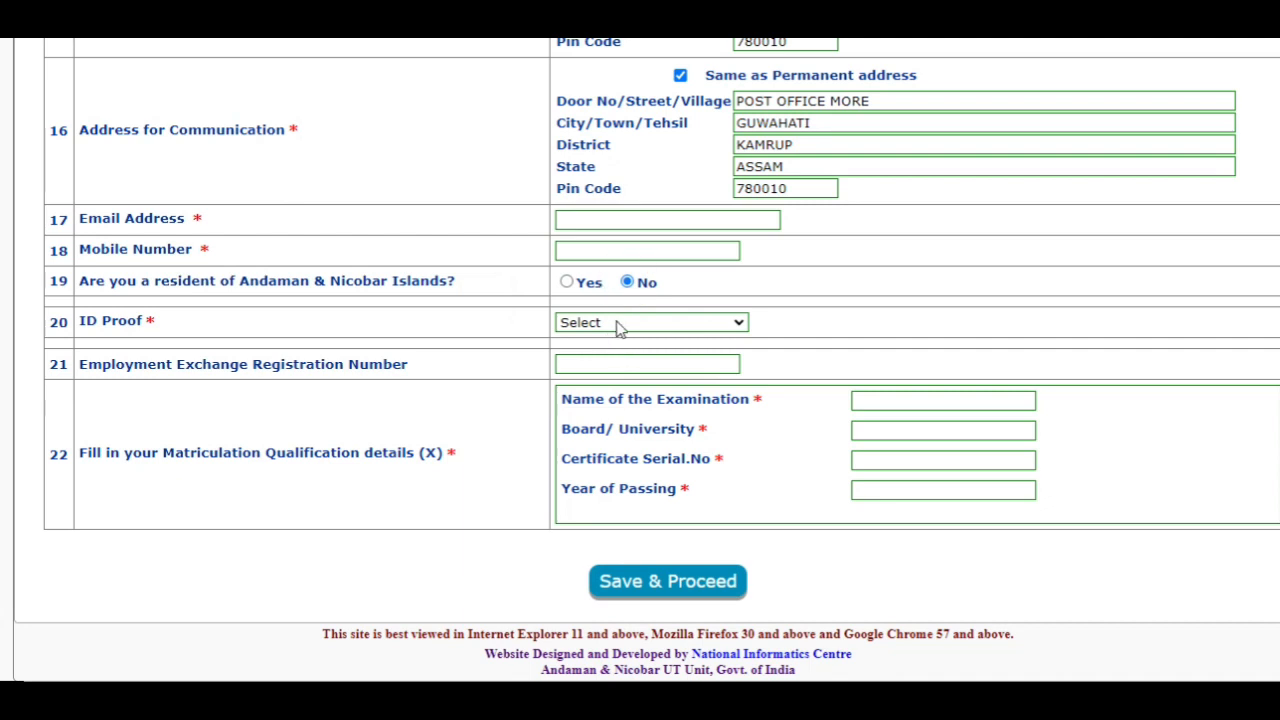
Choose Voter ID as the ID proof.
click(619, 322)
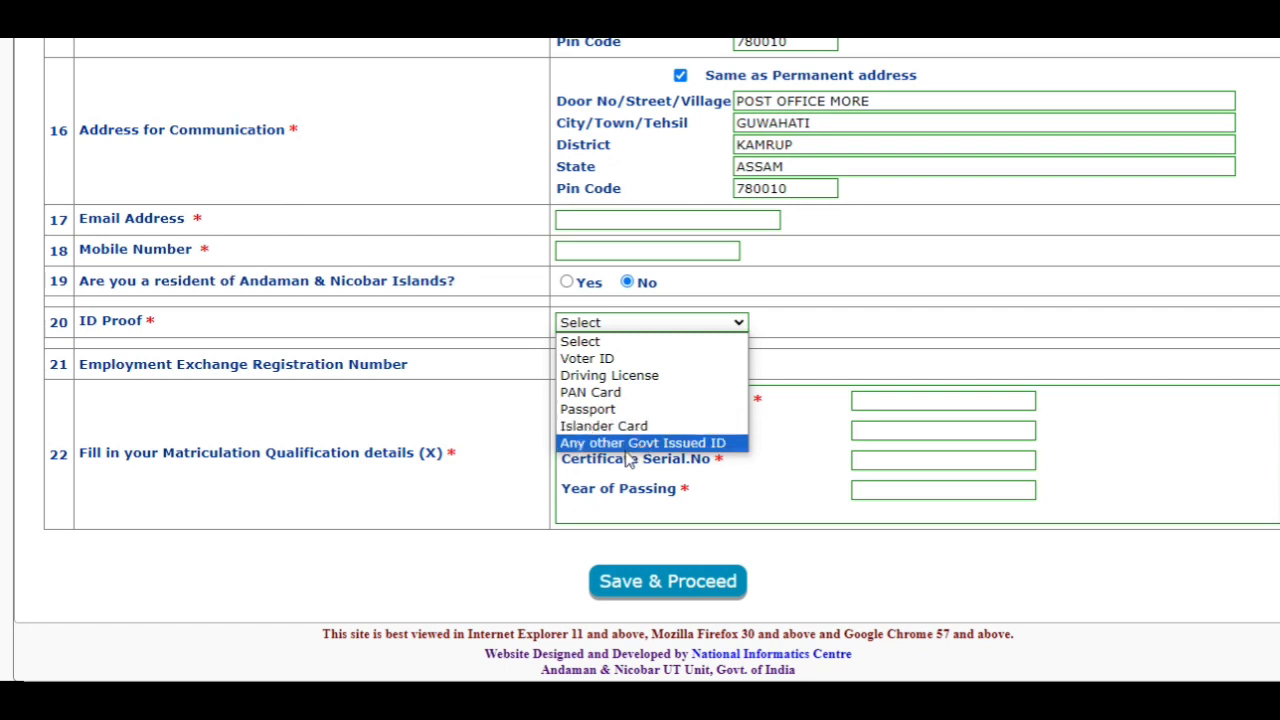
click(620, 362)
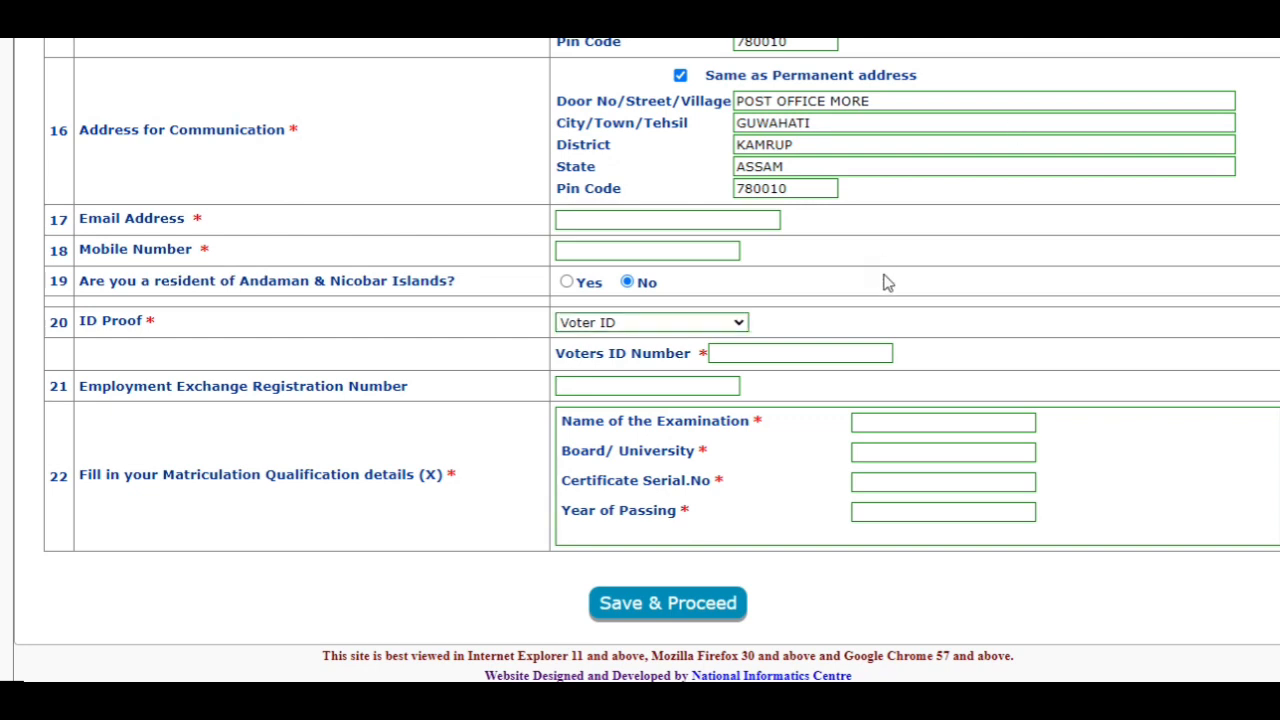
drag(1038, 253, 882, 328)
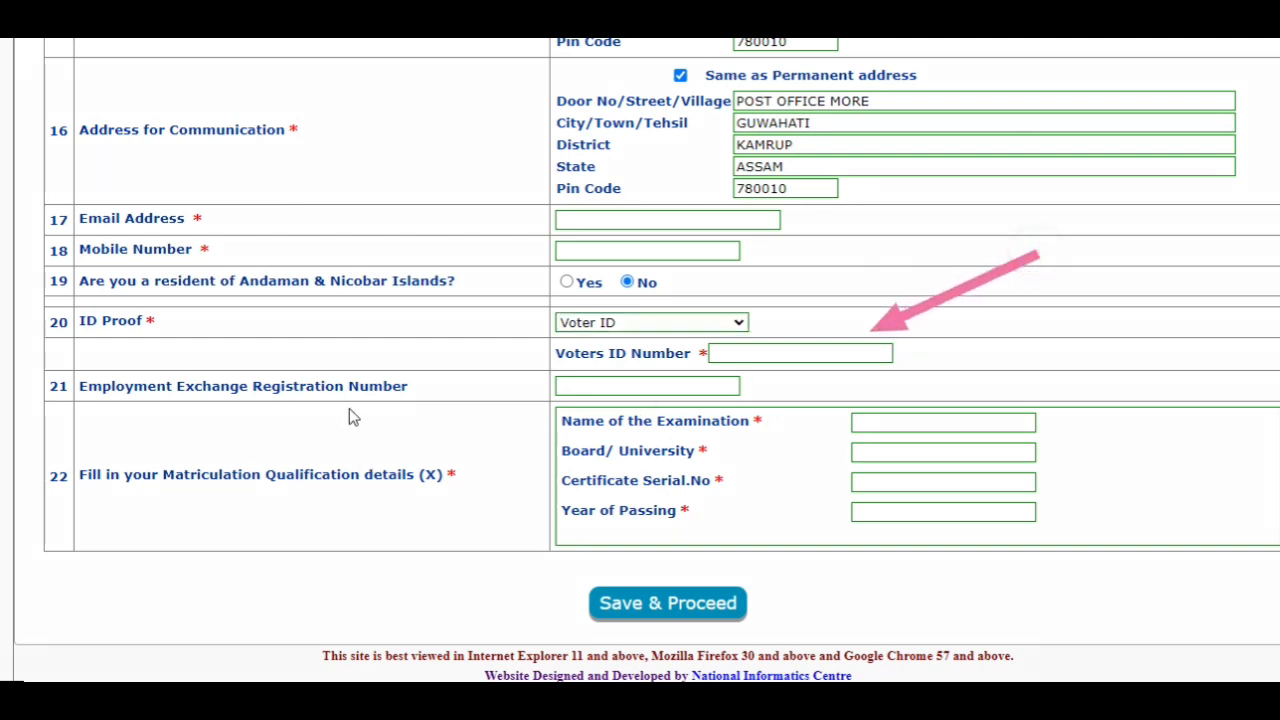
drag(418, 386, 556, 389)
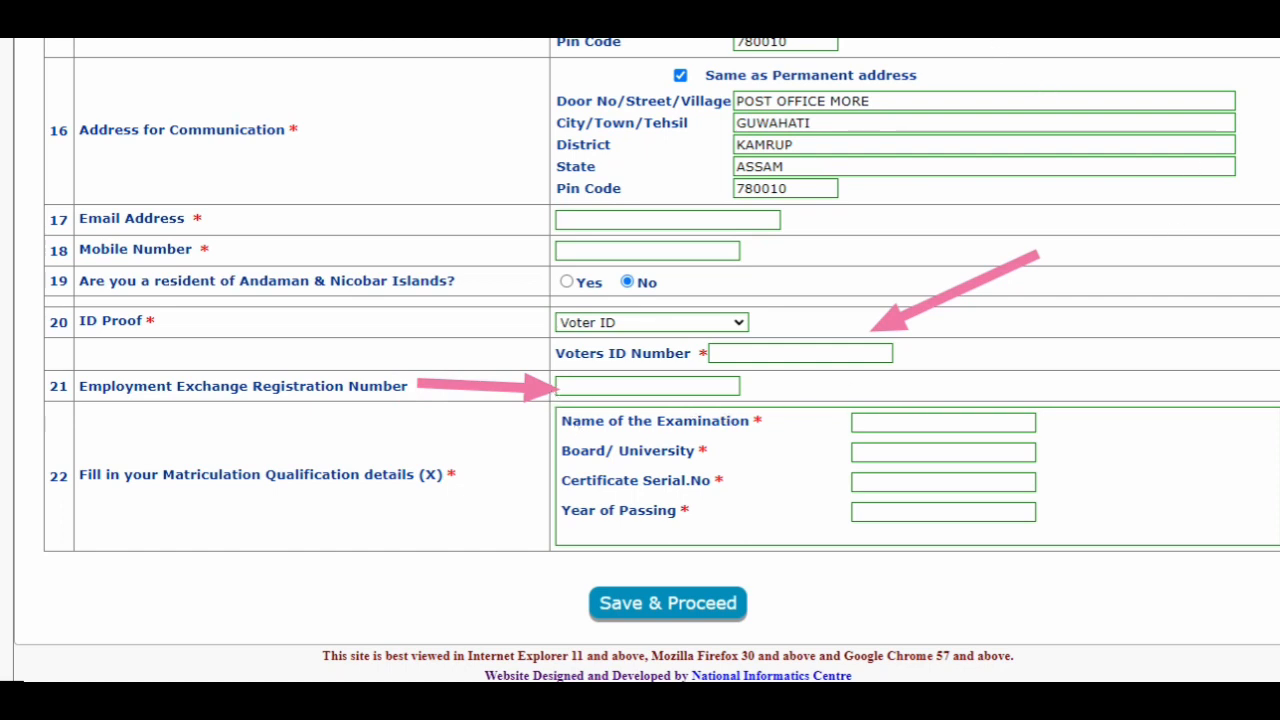
key(Escape)
Fill in the matriculation details with MATRIC as the examination, SEBA as the board and 2017 as the year of passing.
scroll(12, 352, down, 1)
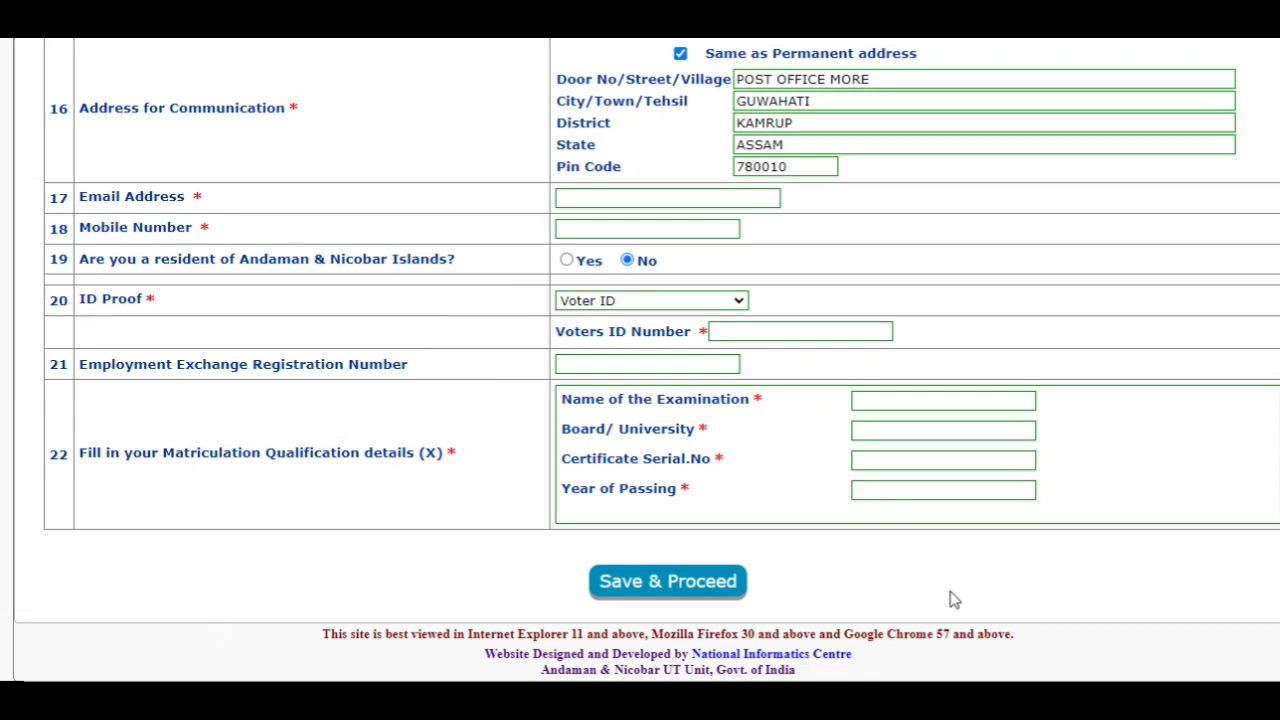
click(884, 401)
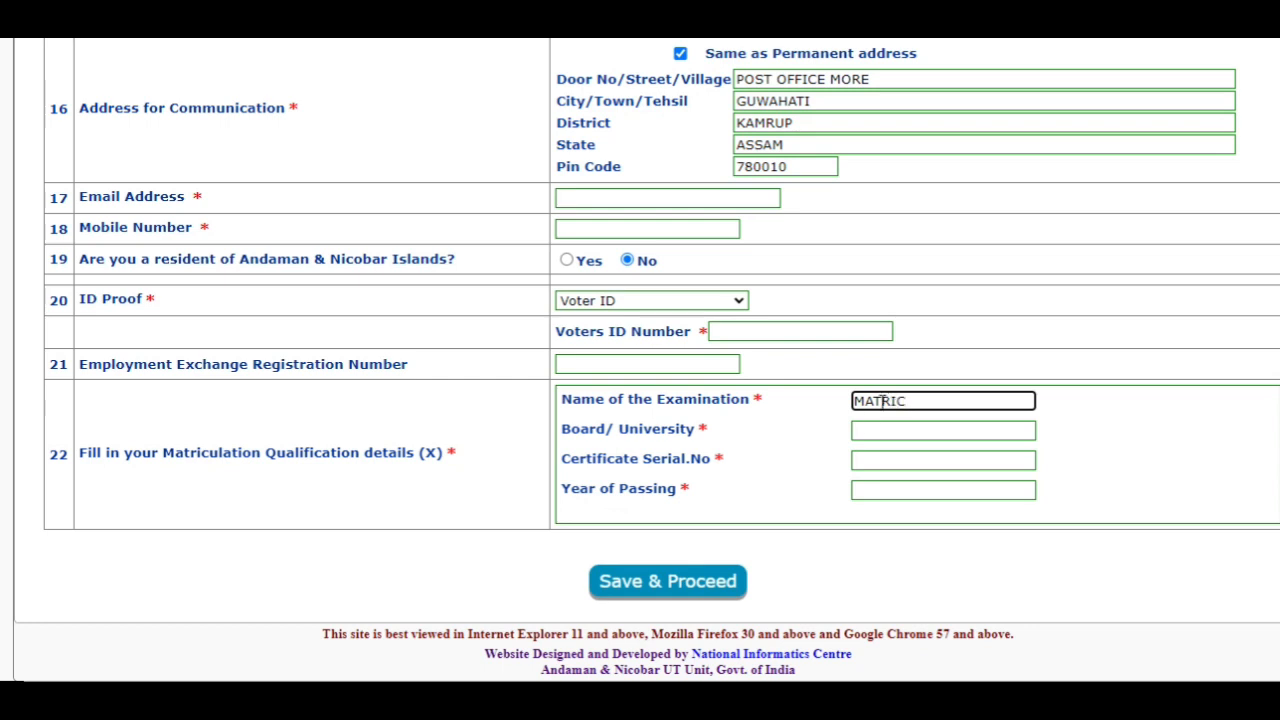
click(895, 428)
text(SE)
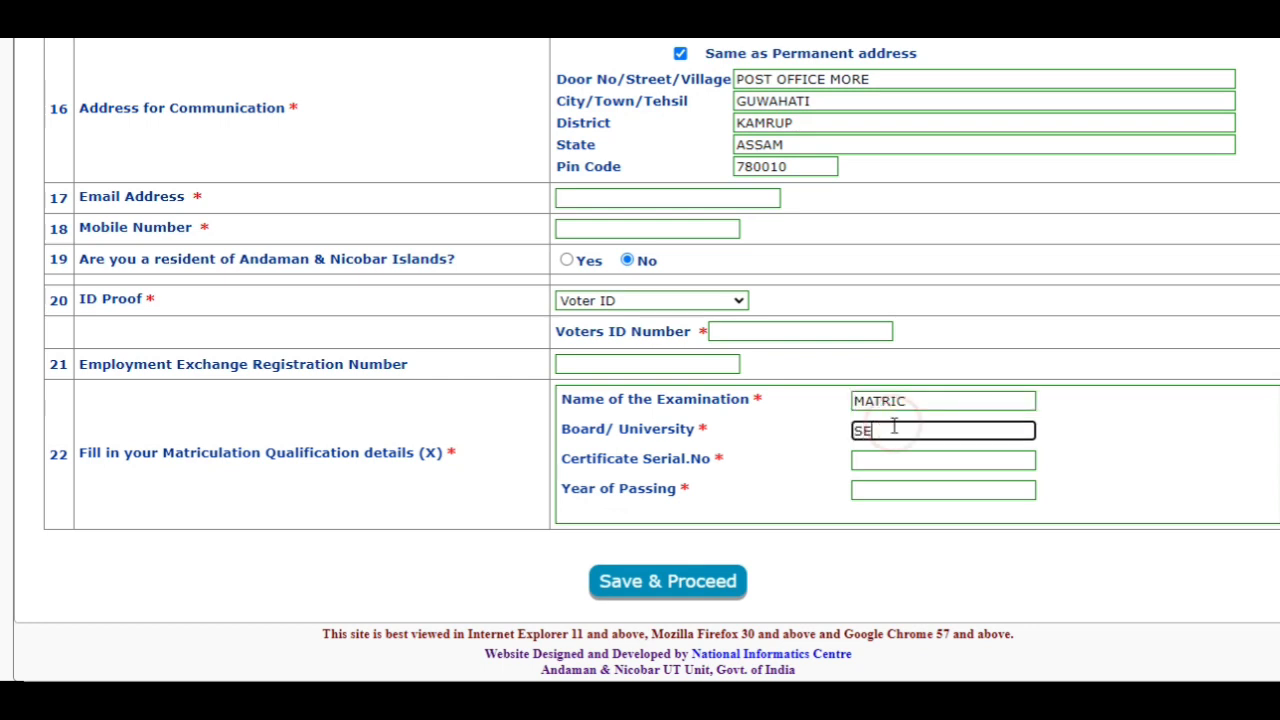
text(BA)
click(902, 462)
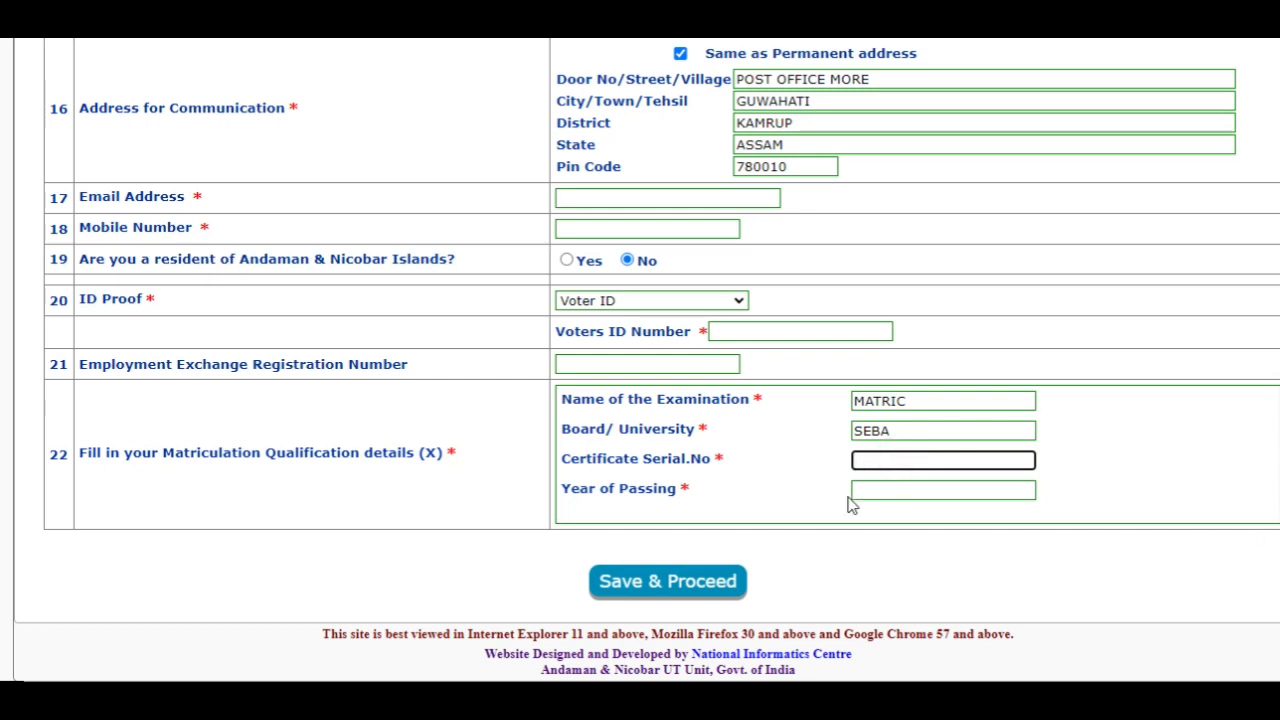
click(940, 496)
text(2017)
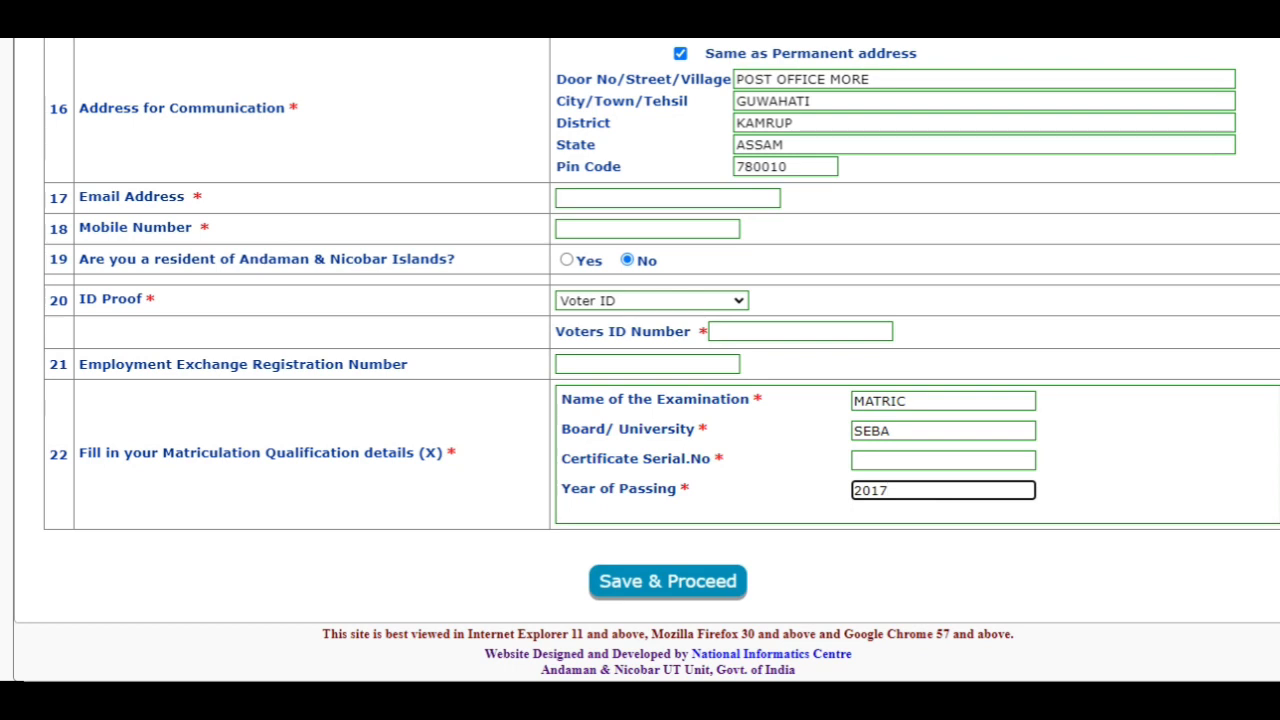
click(1094, 119)
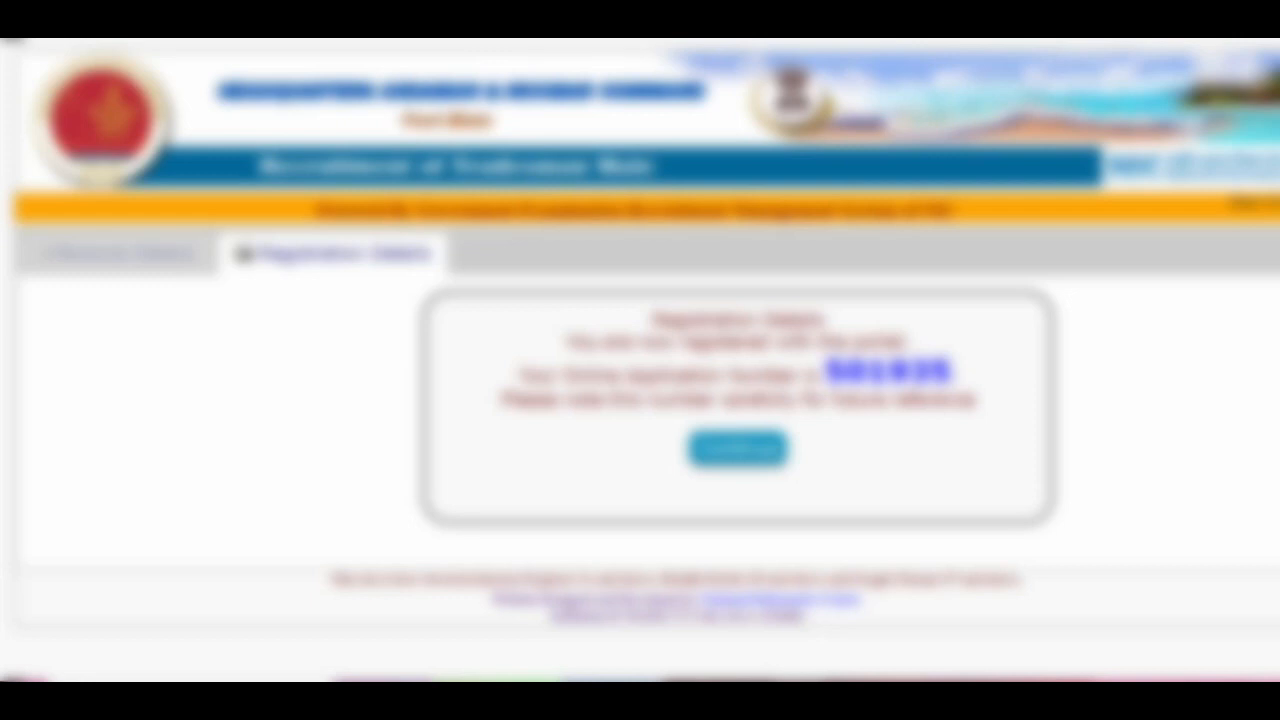
drag(524, 275, 775, 350)
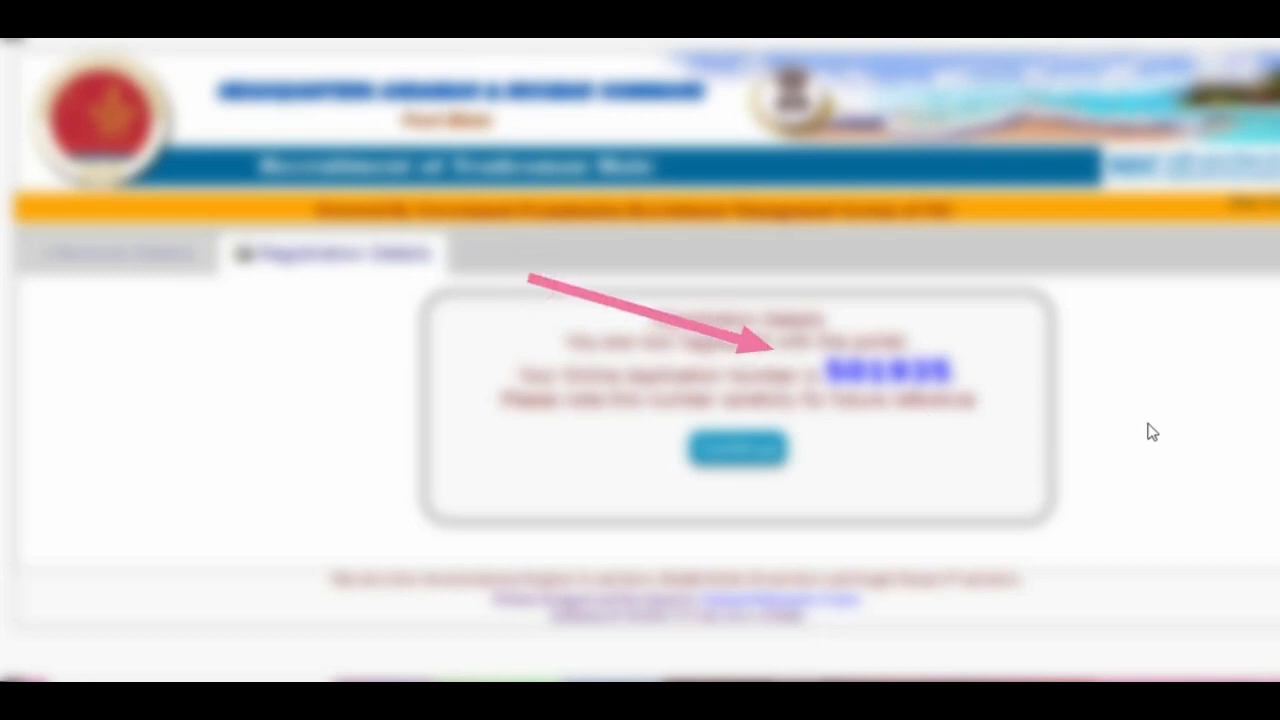
drag(1148, 424, 818, 446)
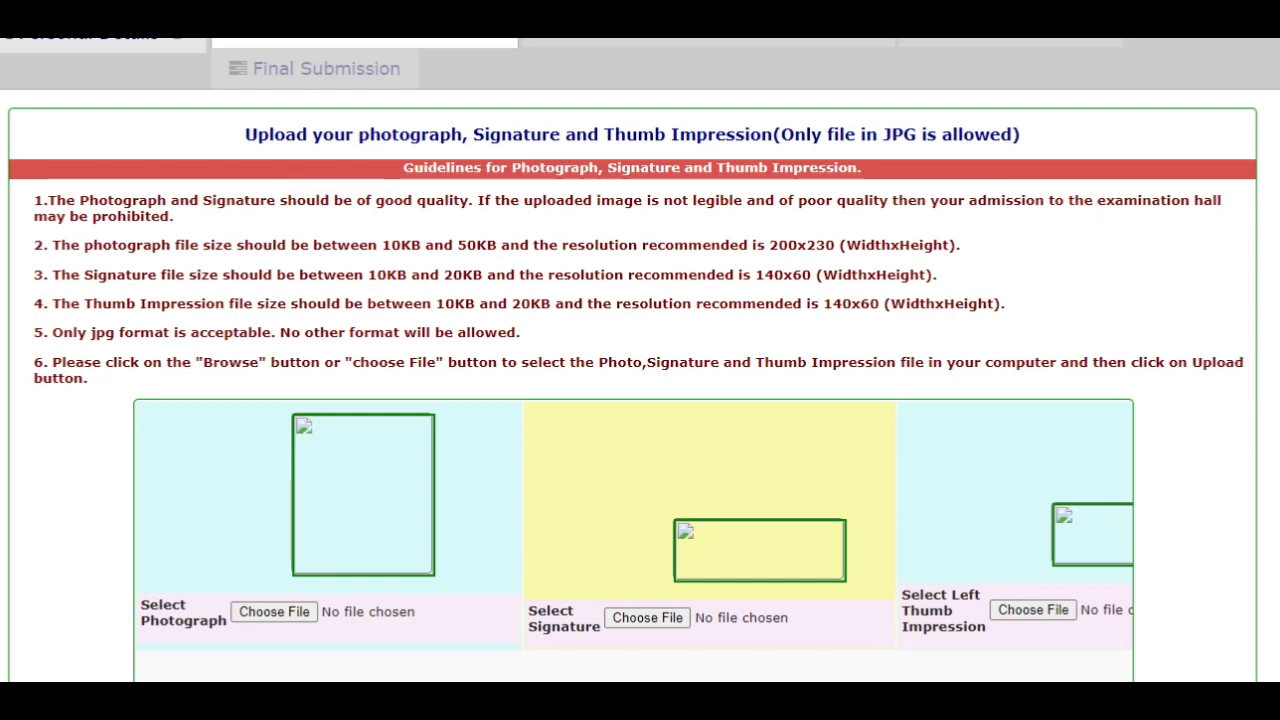
mouse_move(926, 135)
mouse_down()
mouse_move(432, 196)
mouse_move(383, 190)
mouse_up()
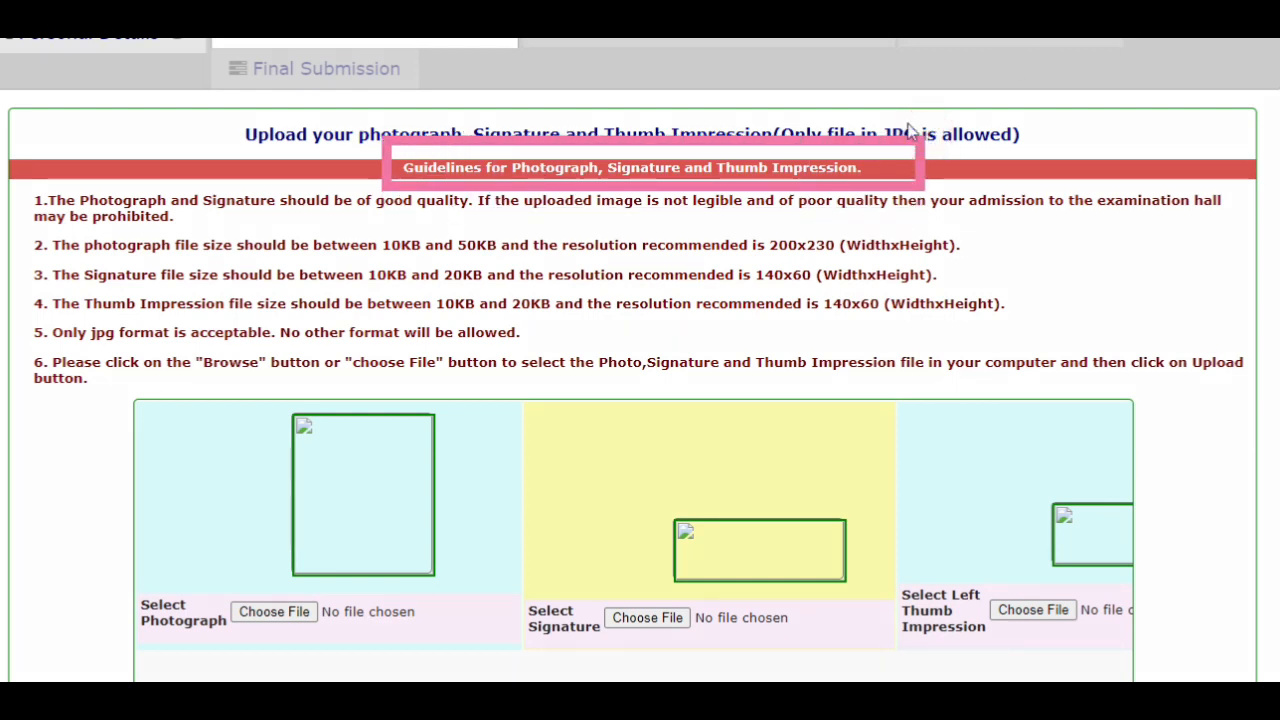
mouse_move(90, 125)
mouse_down()
mouse_move(434, 372)
mouse_move(986, 413)
mouse_move(1112, 385)
mouse_up()
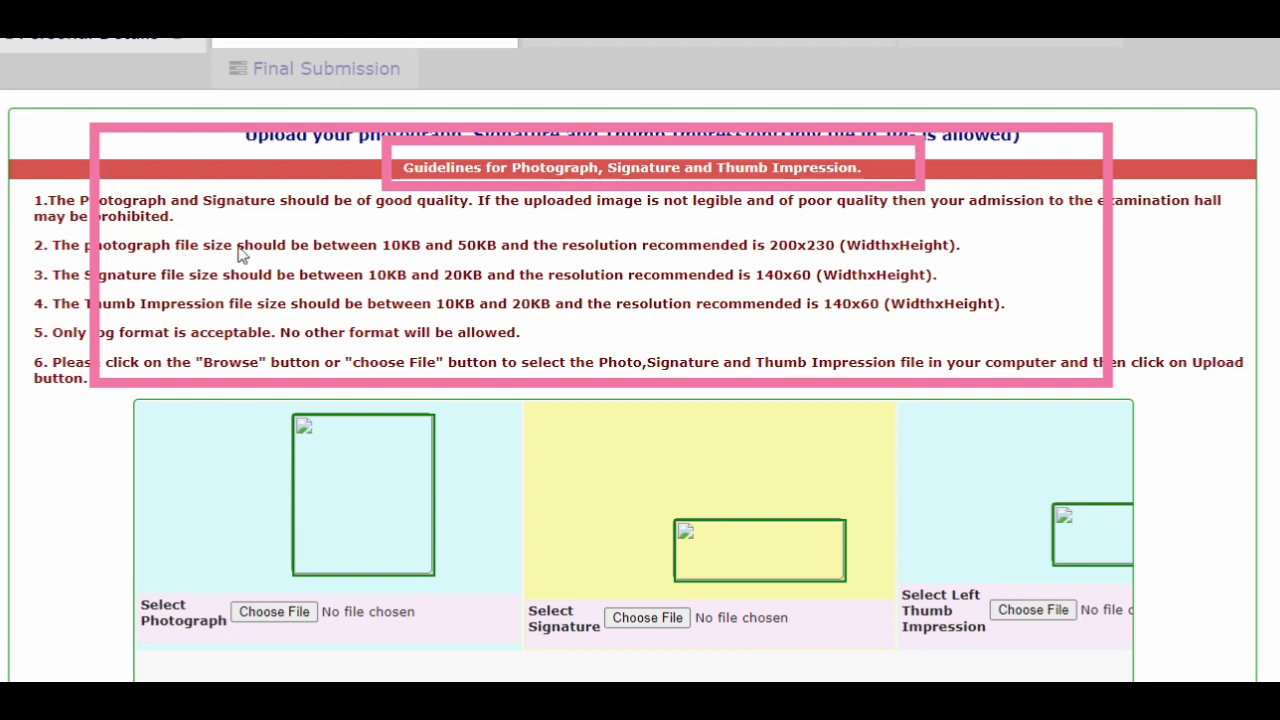
key(Escape)
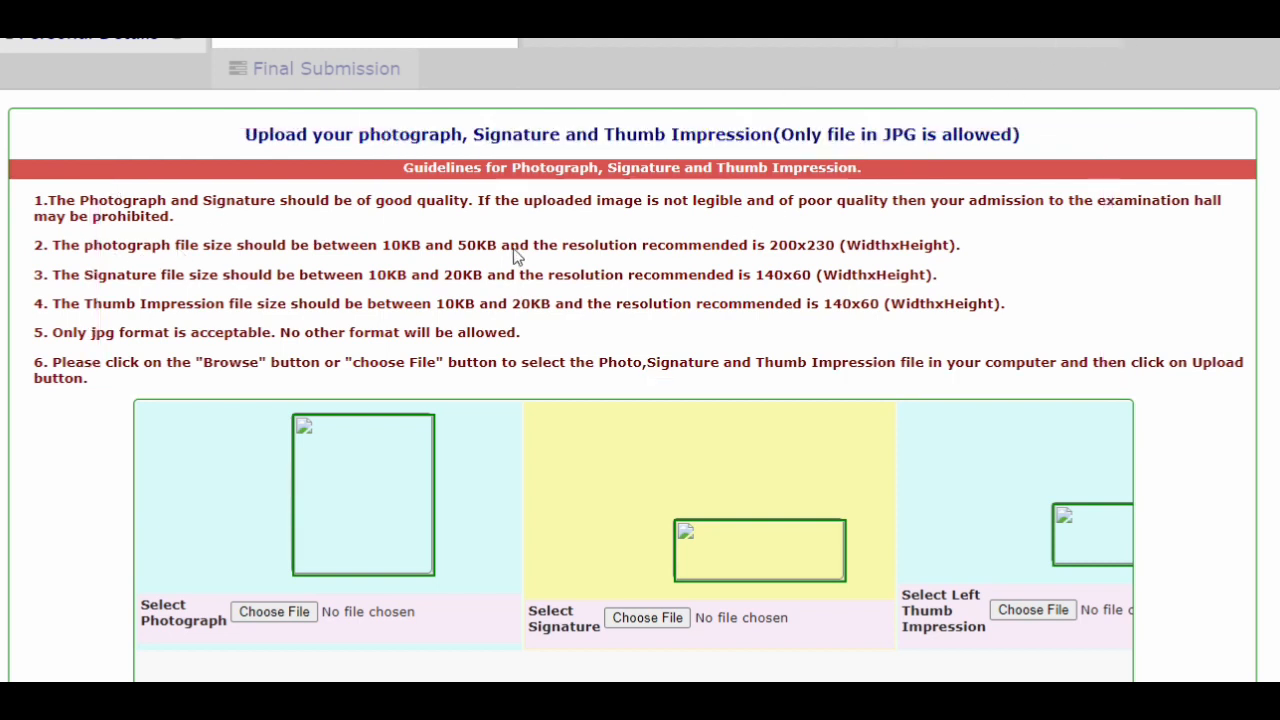
Review the file size and resolution guidelines for the photograph, signature and thumb impression.
mouse_move(508, 208)
mouse_down()
mouse_move(405, 272)
mouse_move(371, 284)
mouse_move(357, 265)
mouse_up()
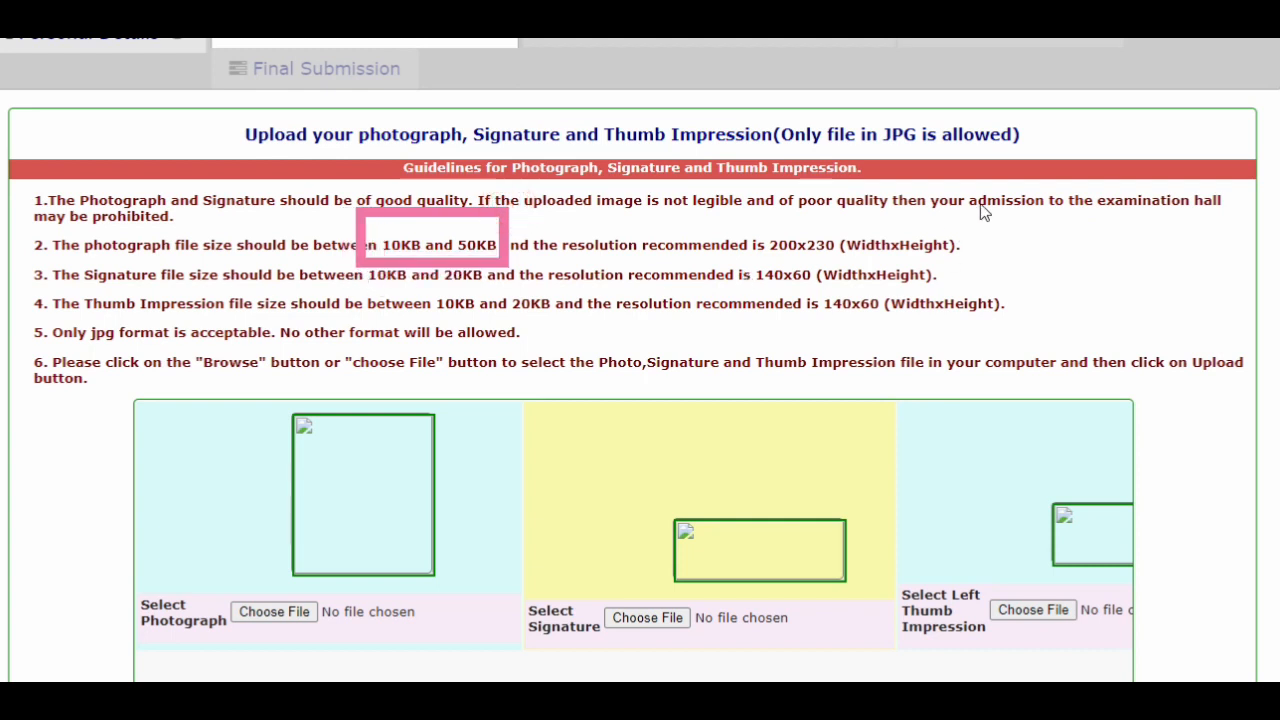
drag(981, 211, 750, 270)
drag(352, 258, 496, 303)
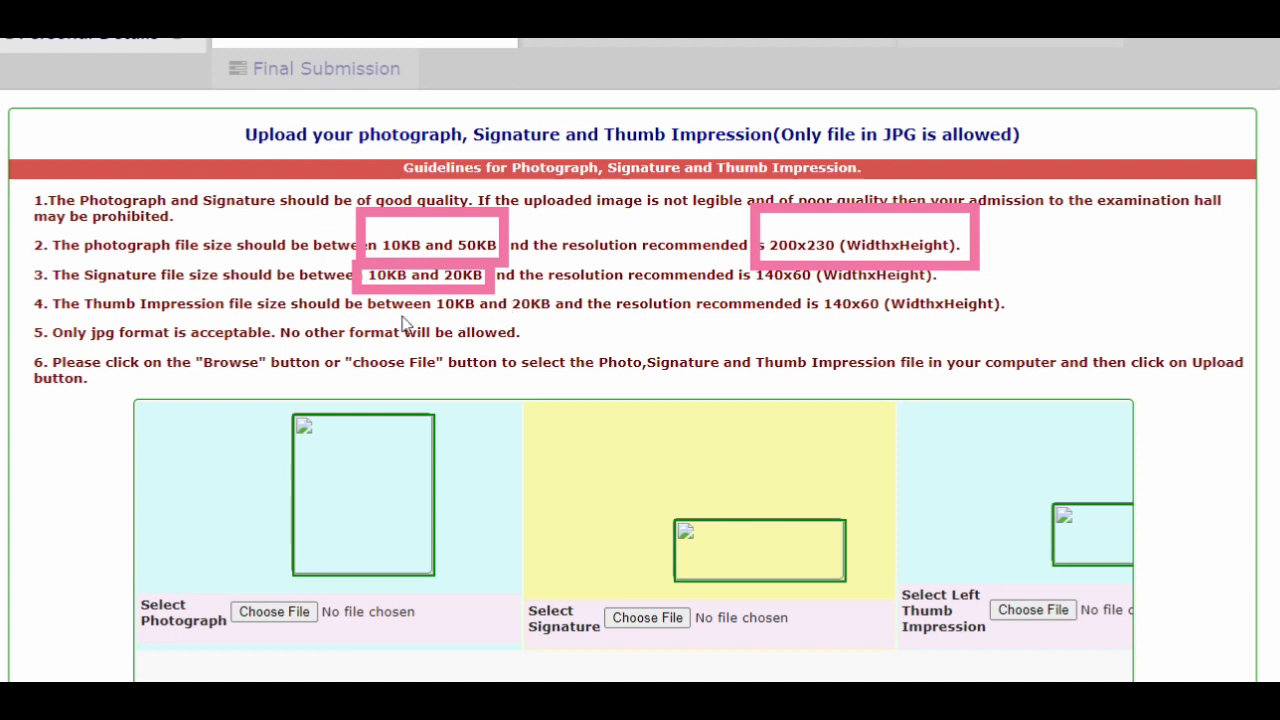
drag(957, 258, 749, 297)
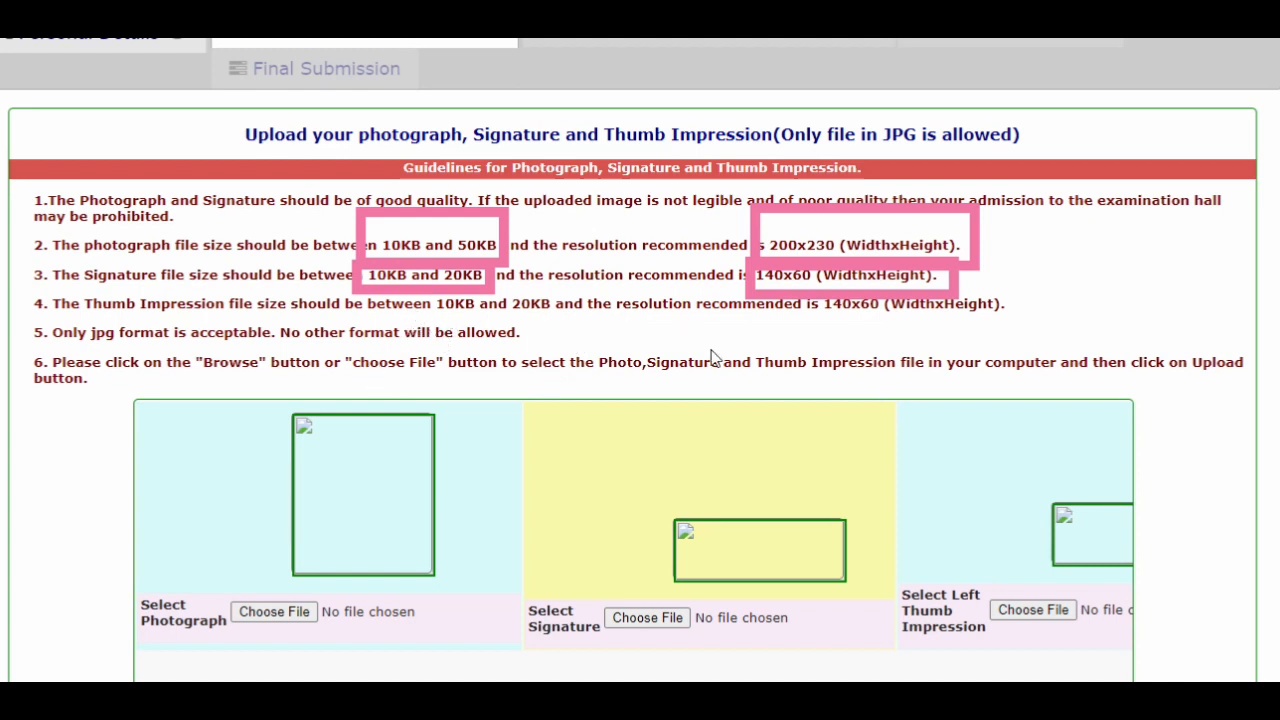
drag(1046, 214, 768, 346)
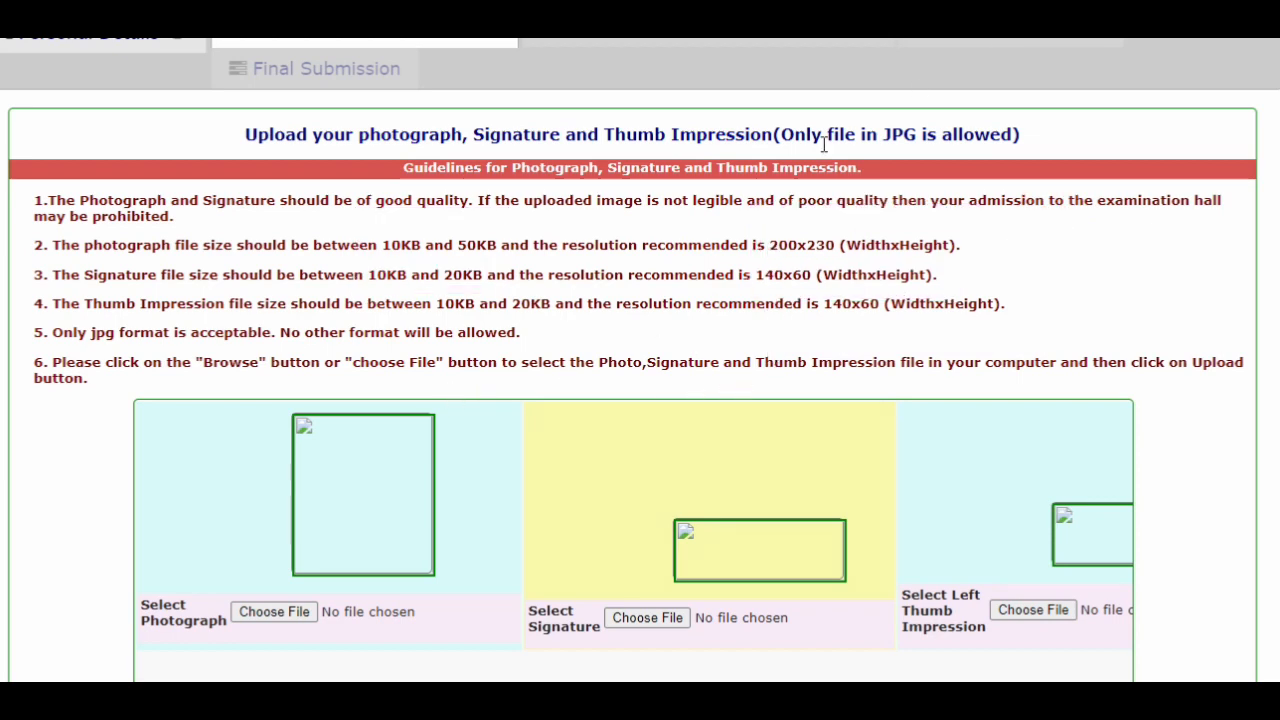
Upload photo.jpg as the photograph, sign.jpg as the signature and the image of the left thumb impression.
scroll(592, 219, down, 2)
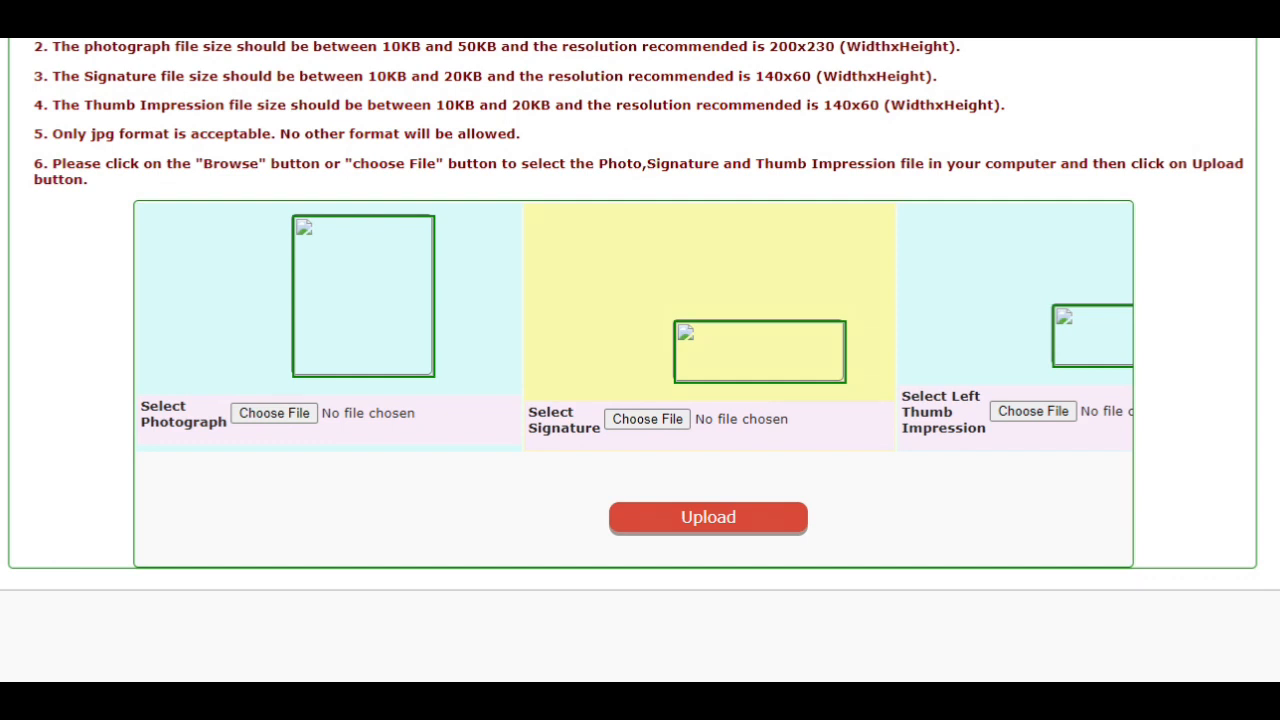
drag(107, 236, 271, 384)
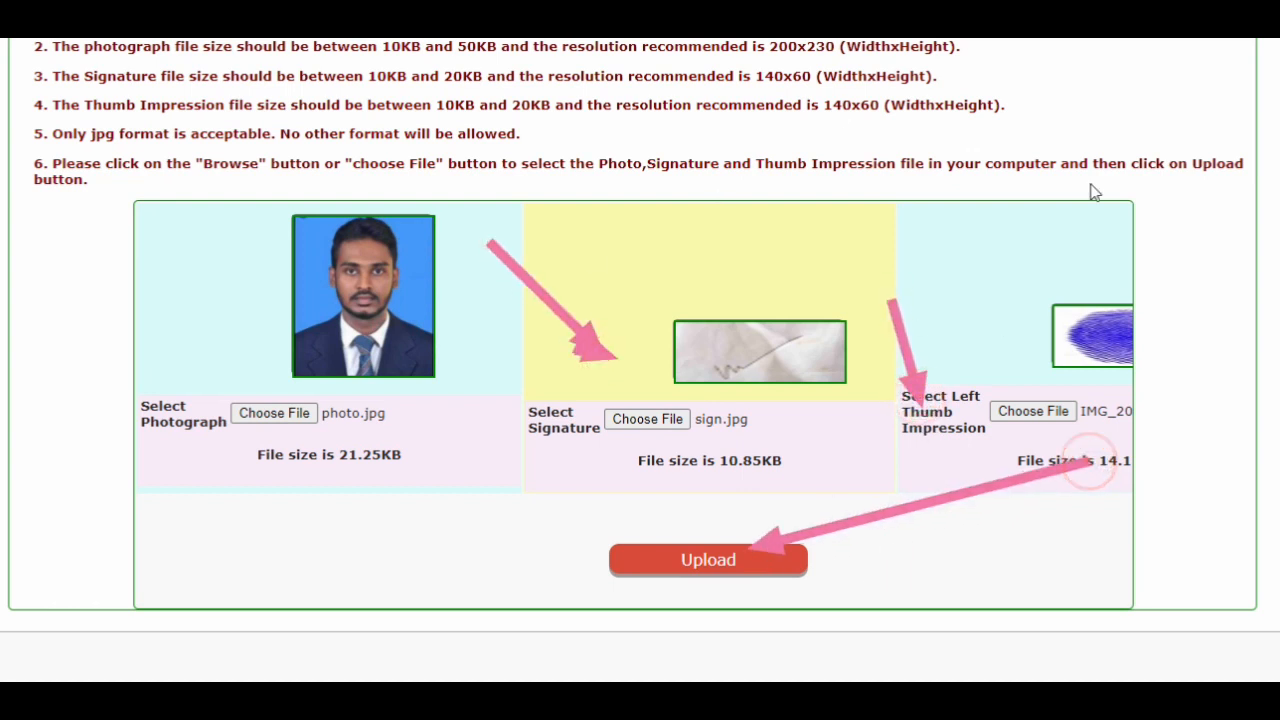
click(750, 560)
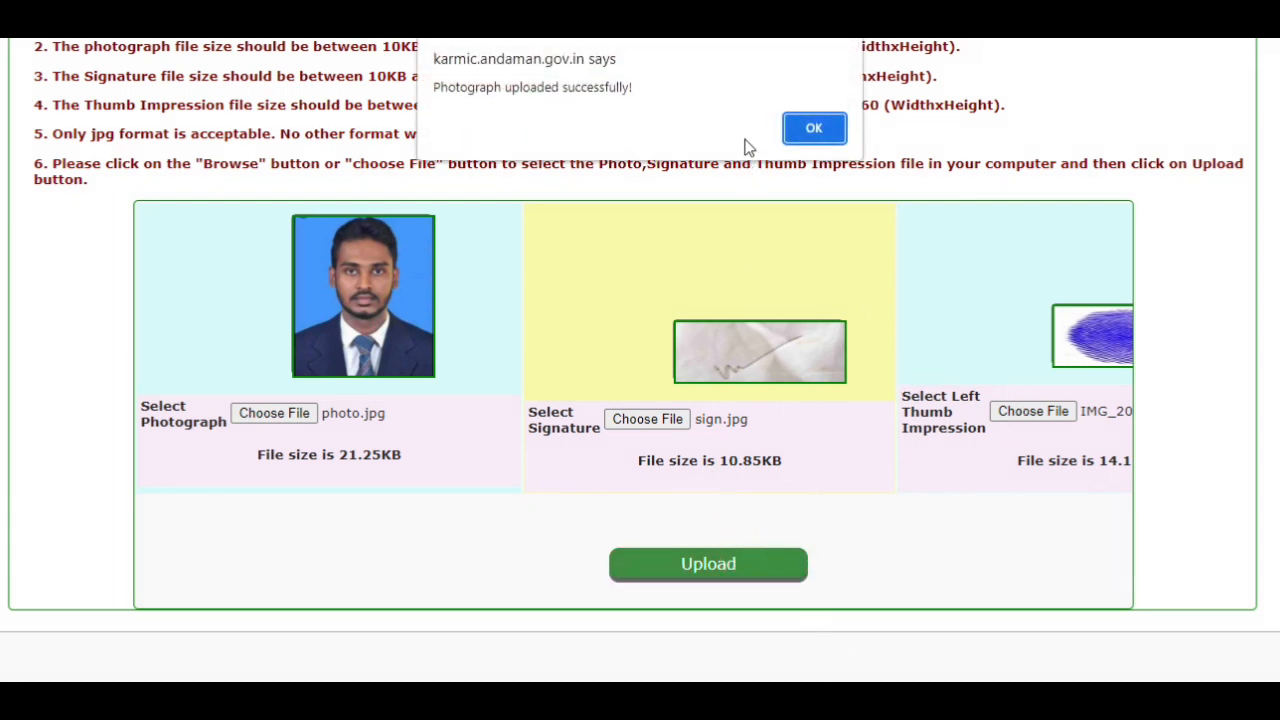
click(801, 126)
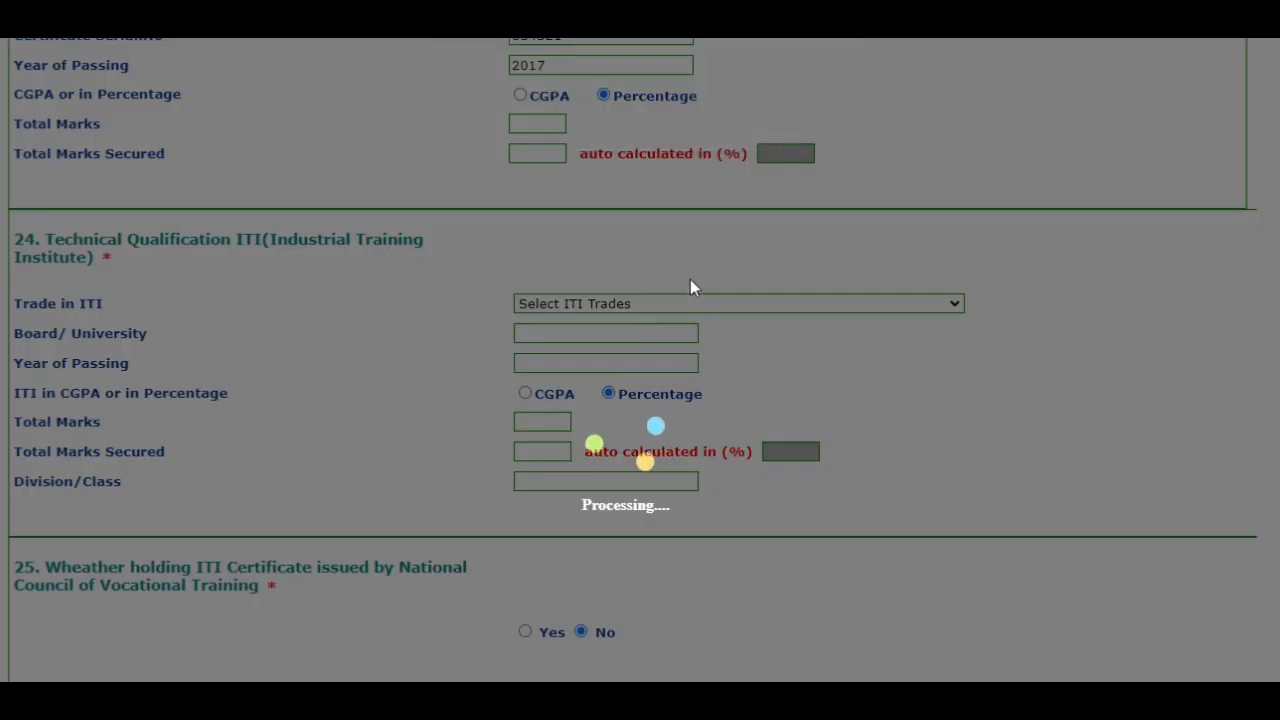
Try giving the matriculation result as a CGPA grading of 4.
scroll(688, 270, up, 1)
scroll(693, 258, up, 4)
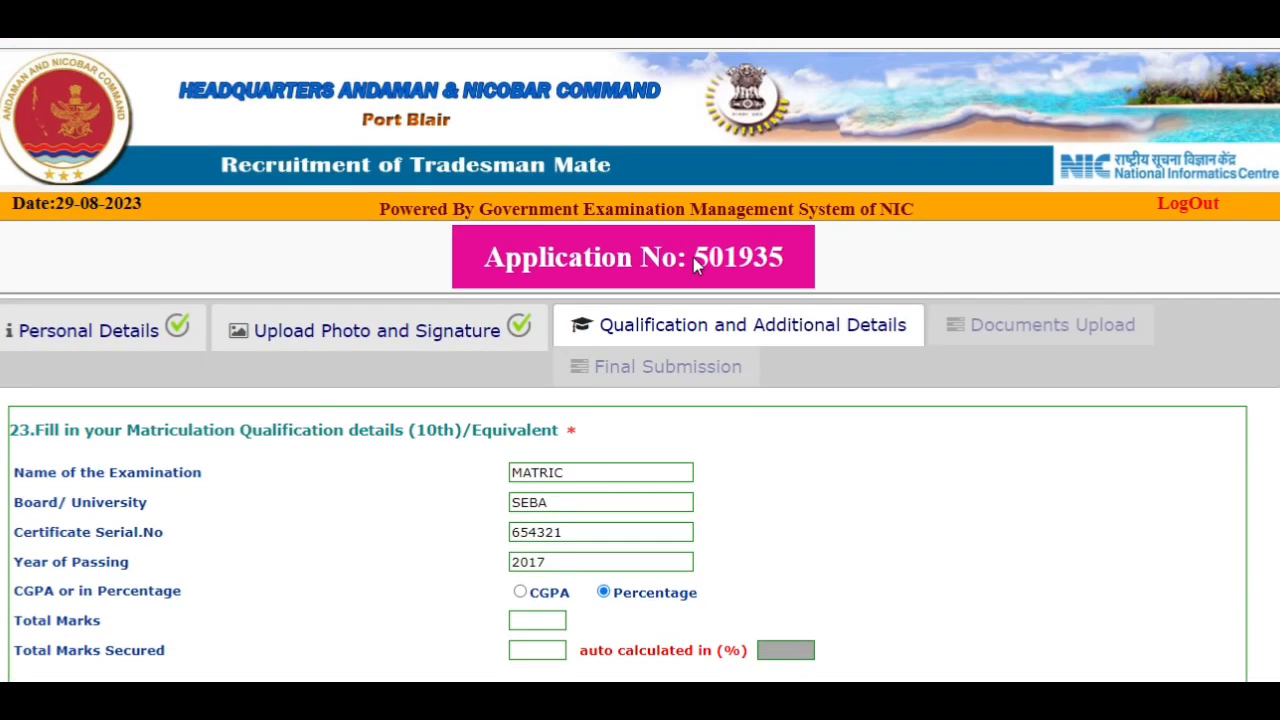
scroll(629, 329, down, 1)
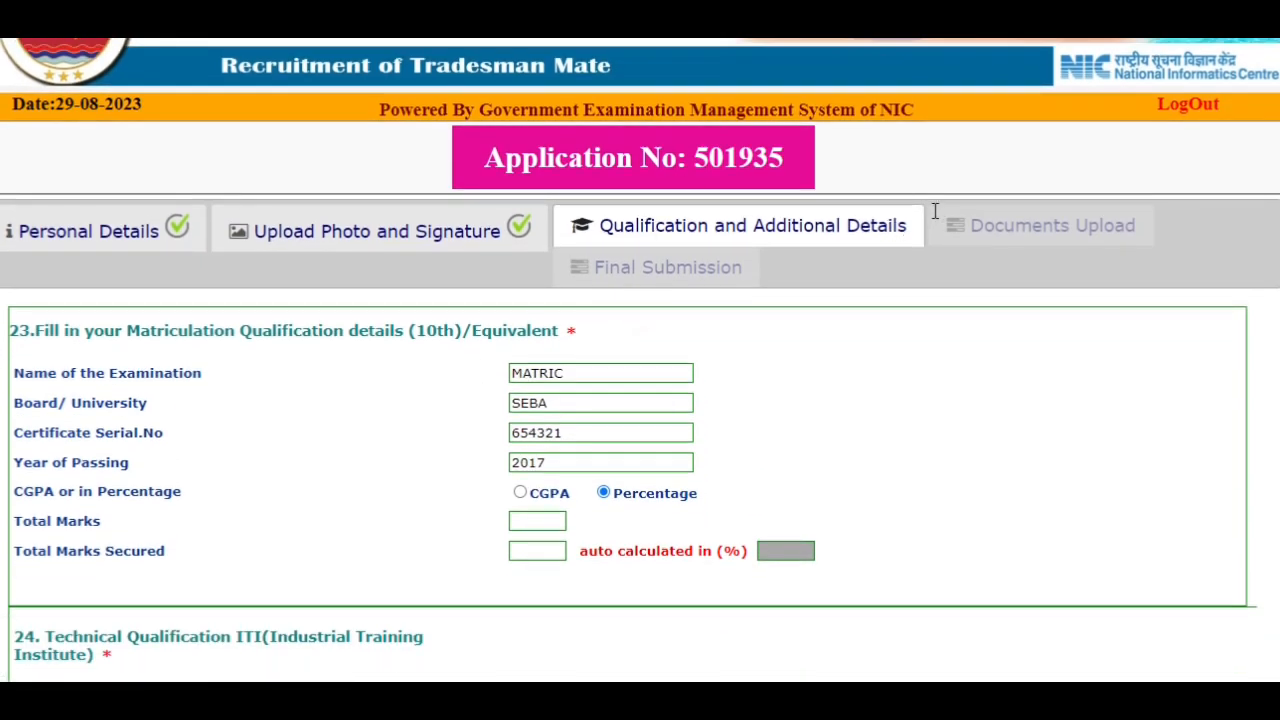
scroll(935, 211, down, 3)
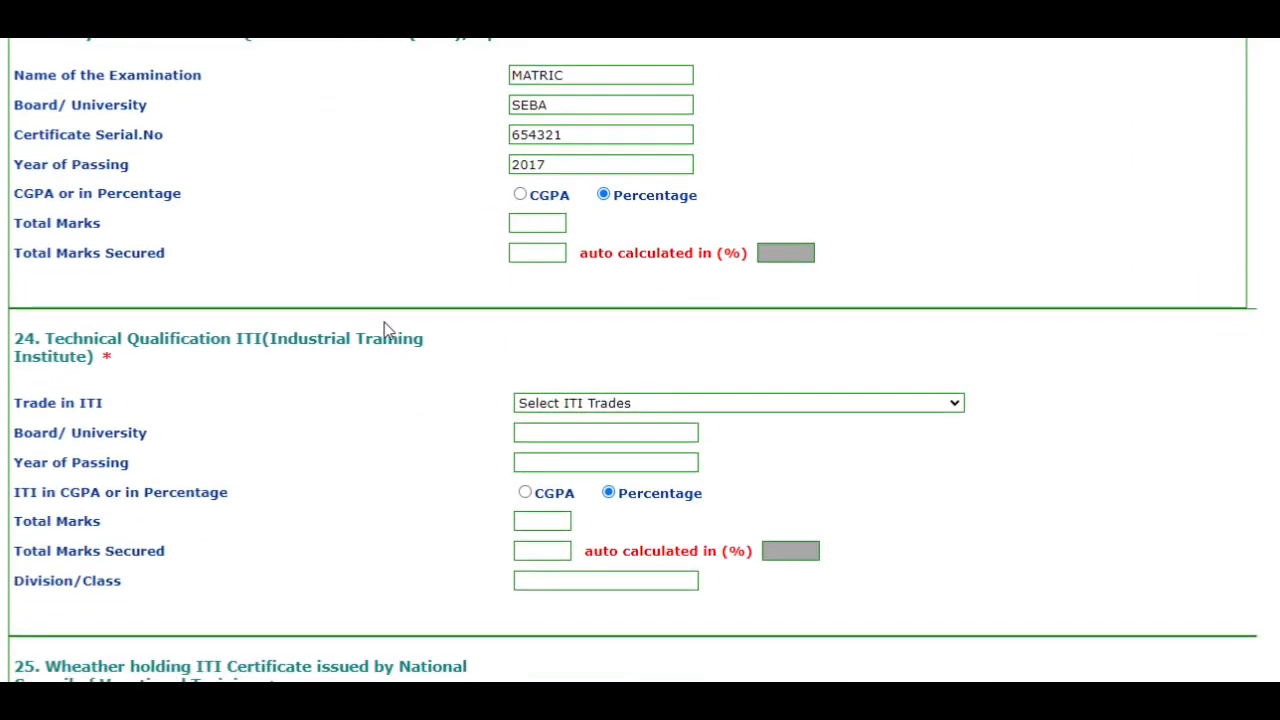
click(520, 196)
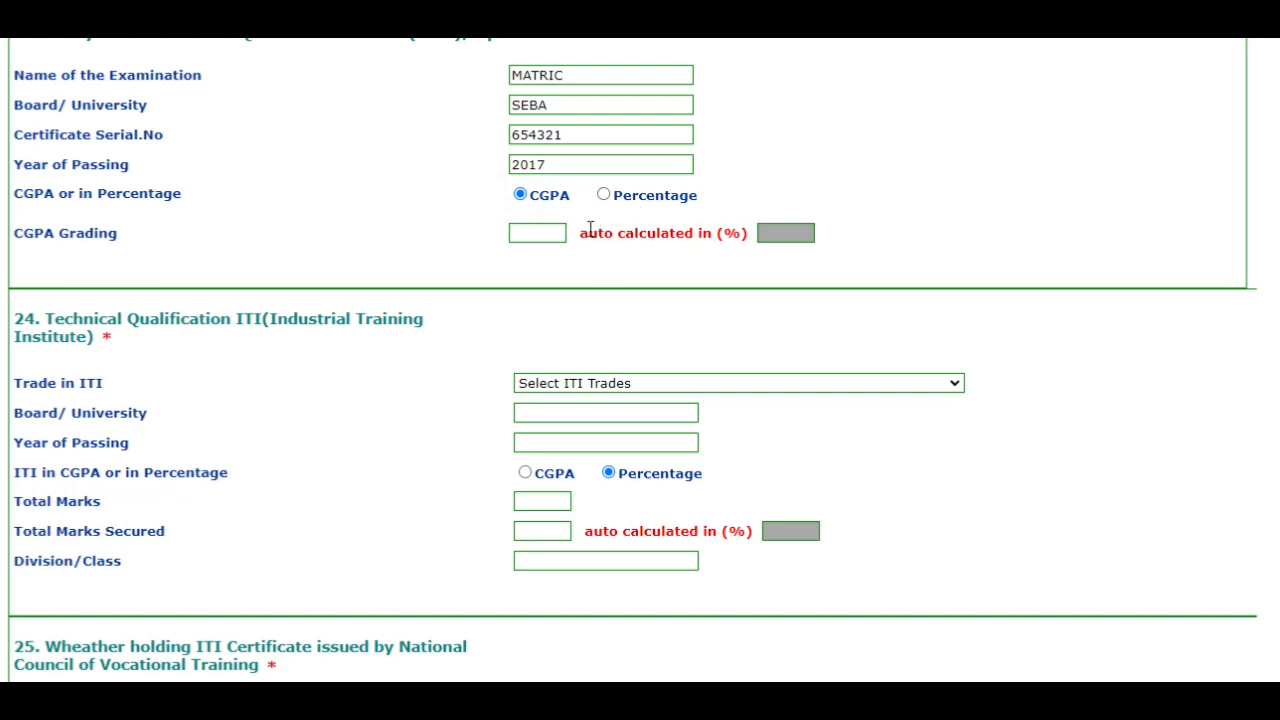
click(553, 237)
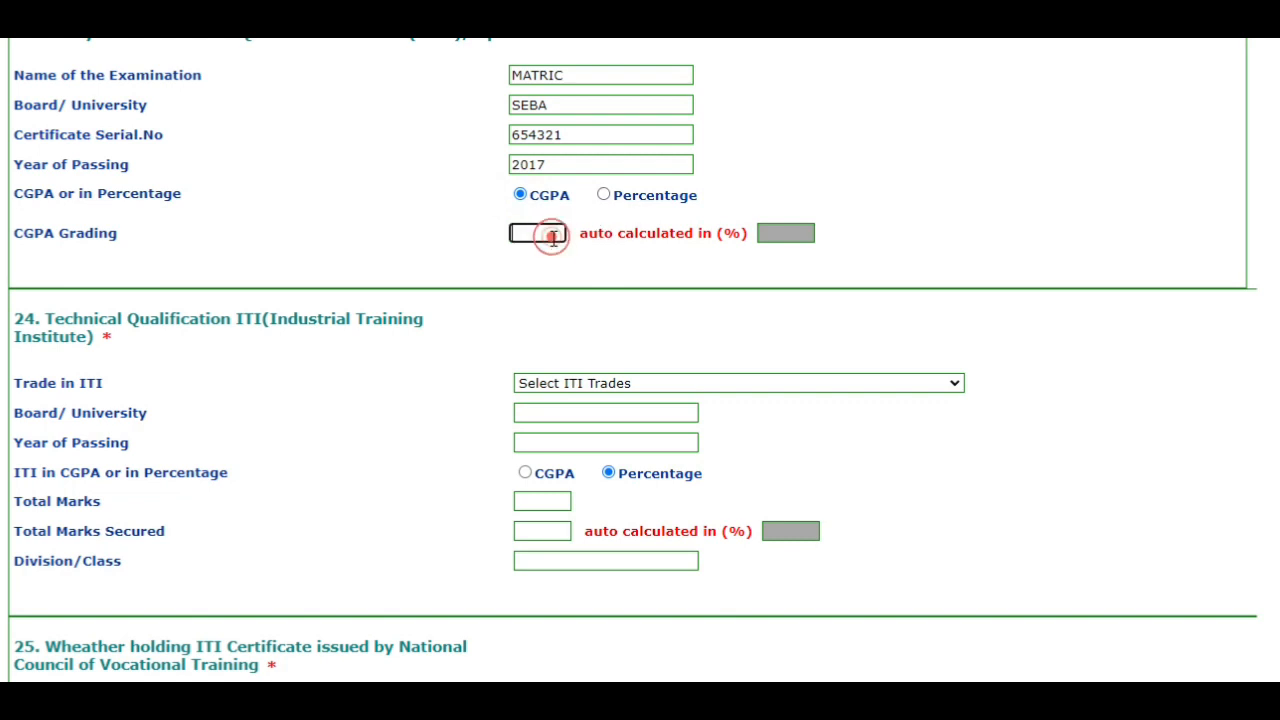
text(4)
click(789, 228)
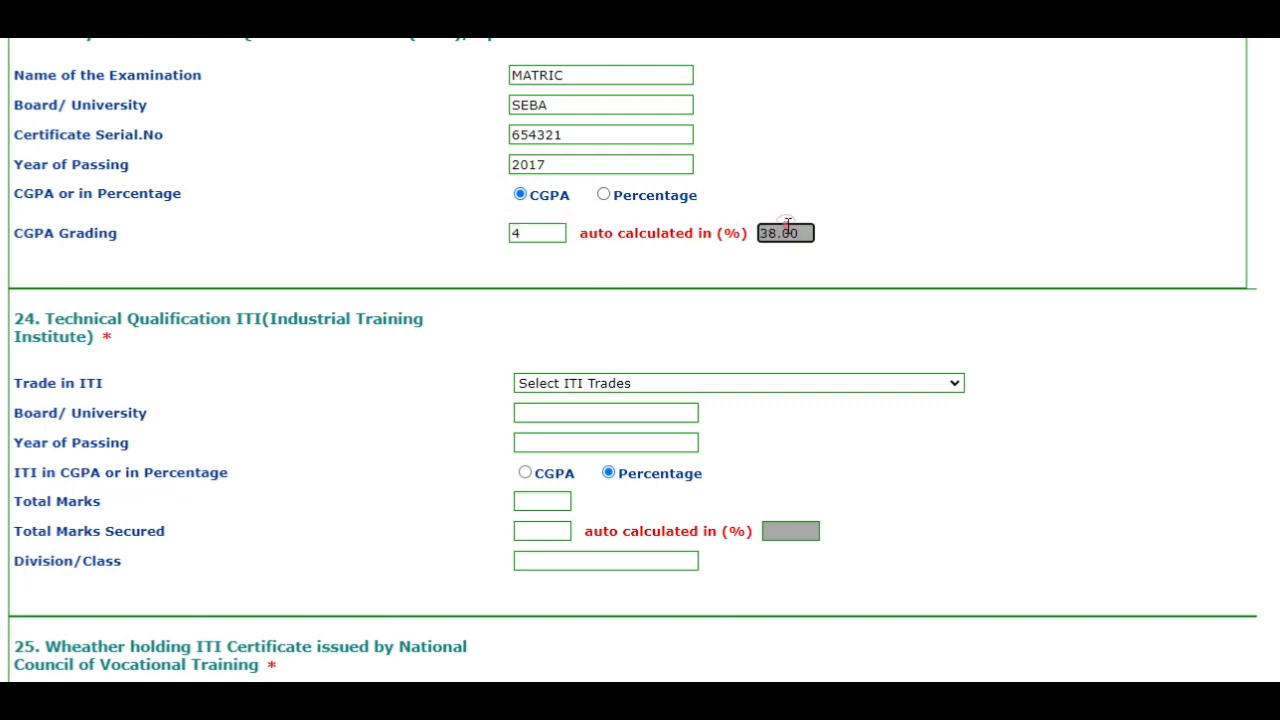
double_click(516, 235)
Give the matriculation result as a percentage, with 700 total marks and 568 marks secured.
click(604, 196)
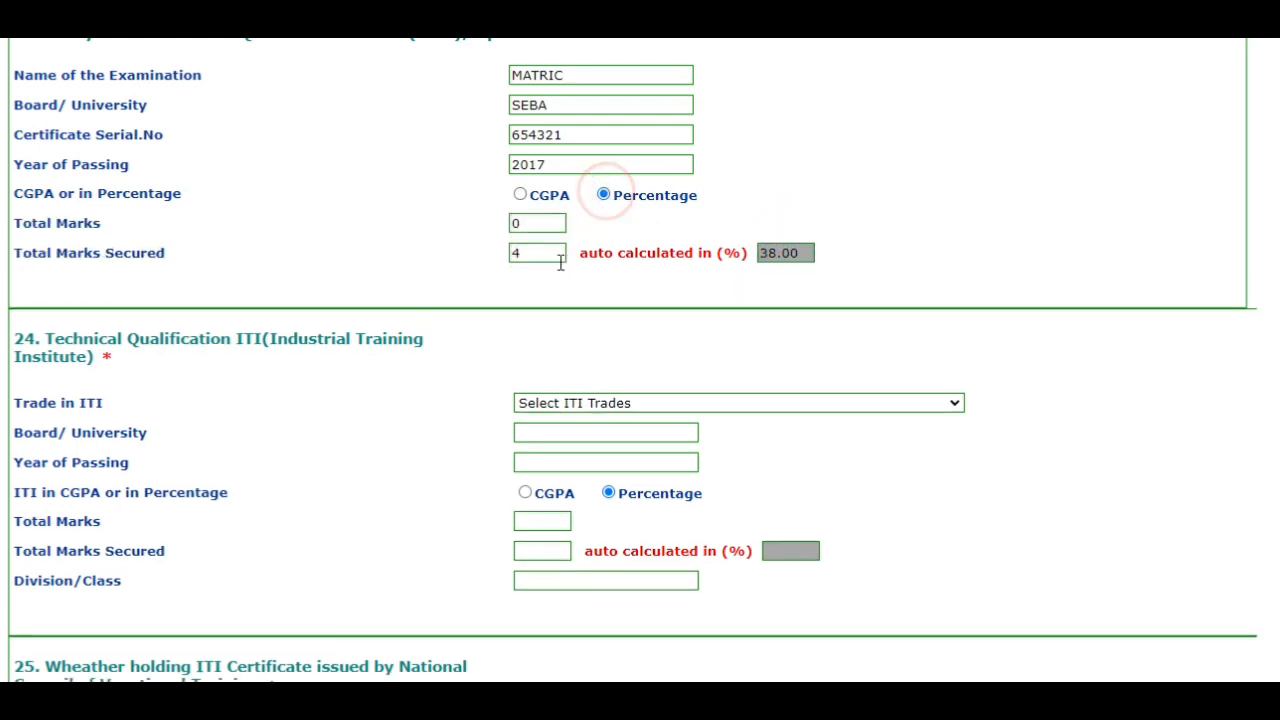
click(513, 224)
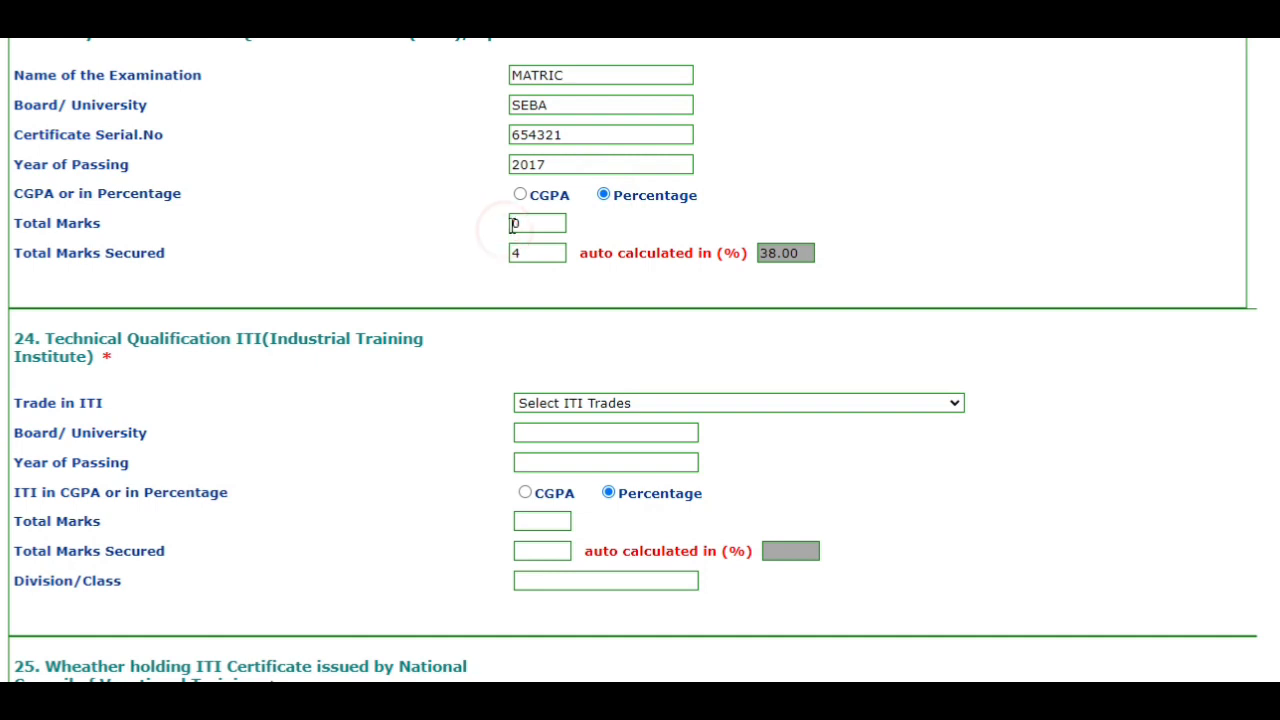
double_click(513, 224)
text(700)
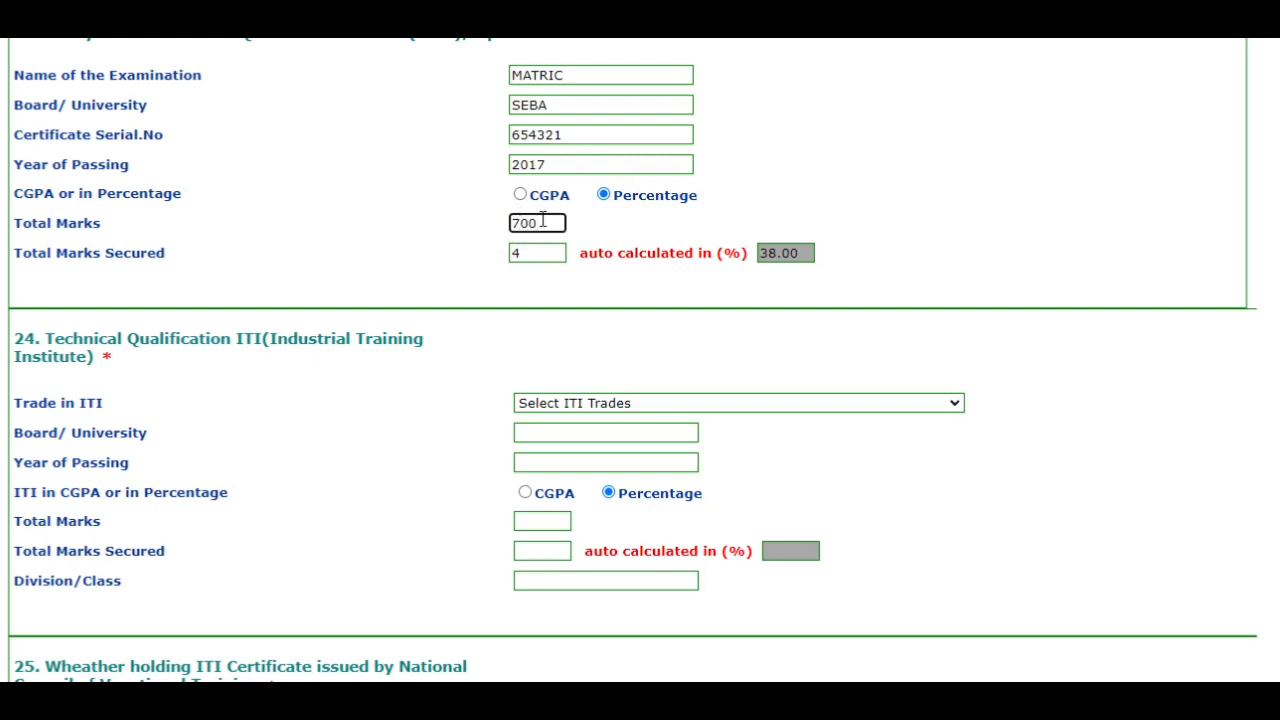
click(535, 260)
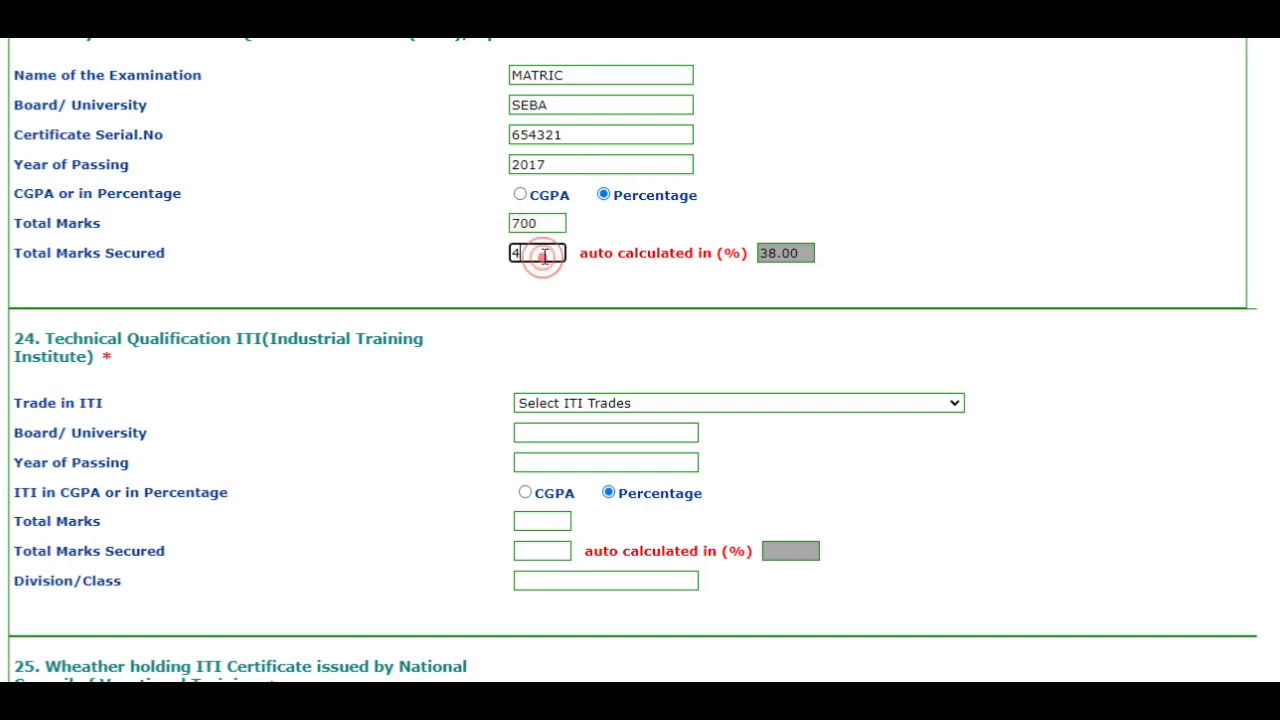
key(BackSpace)
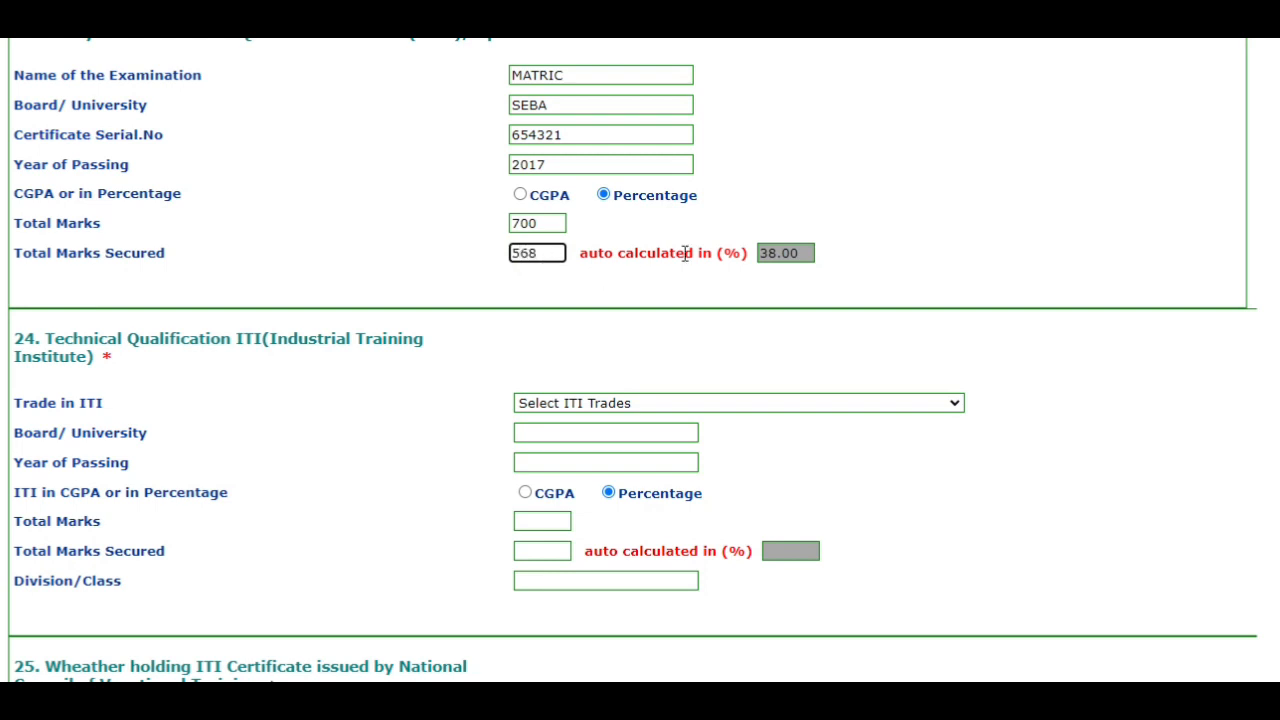
click(800, 254)
Fill in the ITI qualification with Fitter [4 Sem/ 2 Year] as the trade, state iti as the board and 2020 as the year of passing.
scroll(574, 346, down, 1)
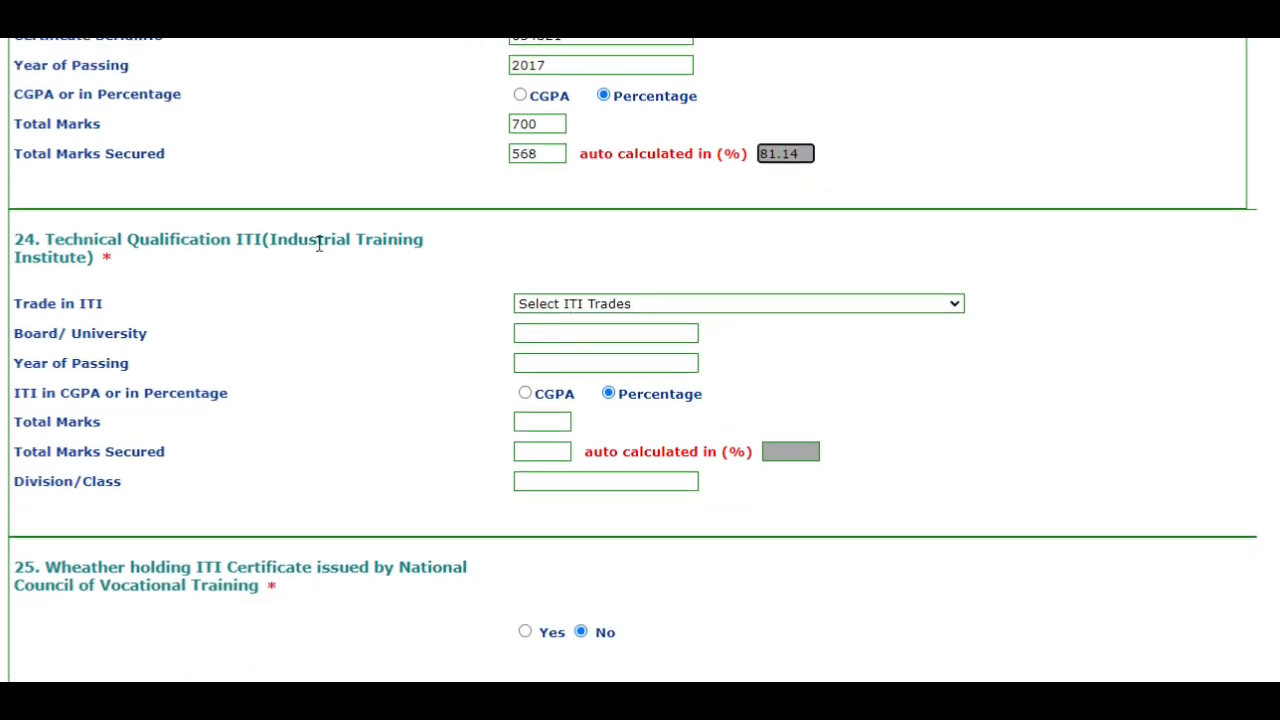
scroll(325, 263, down, 2)
scroll(317, 226, up, 1)
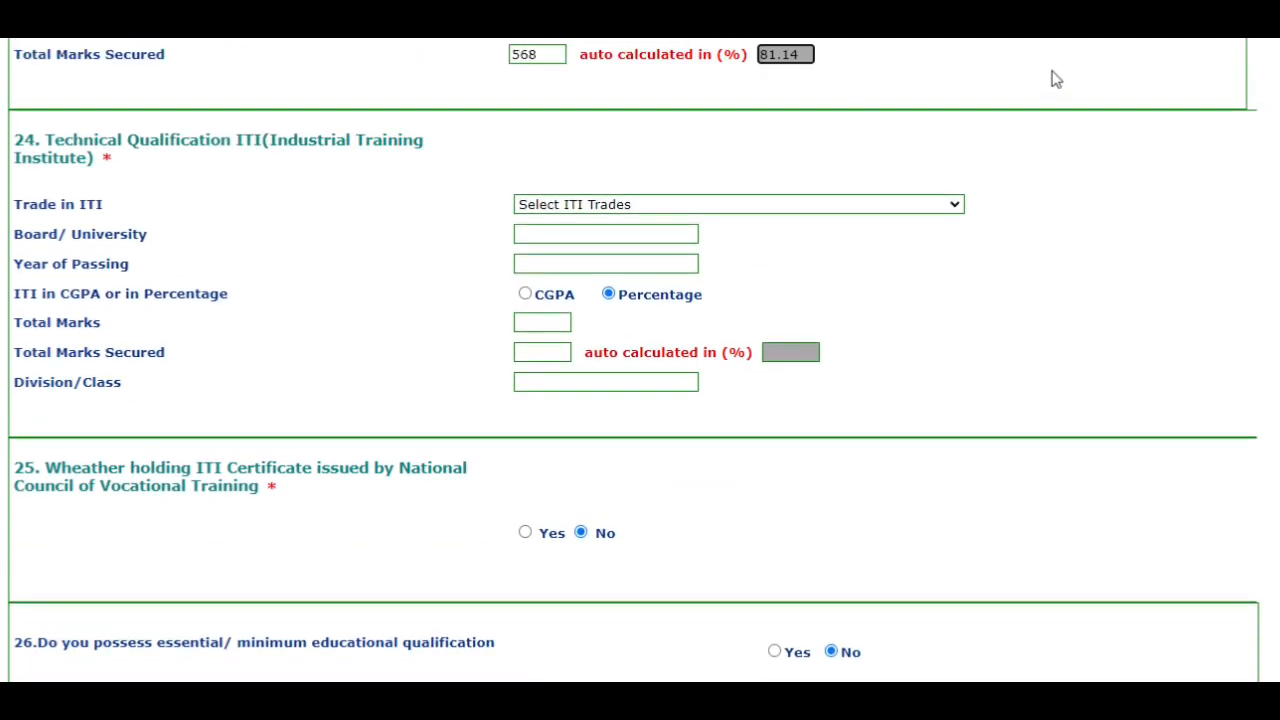
click(617, 204)
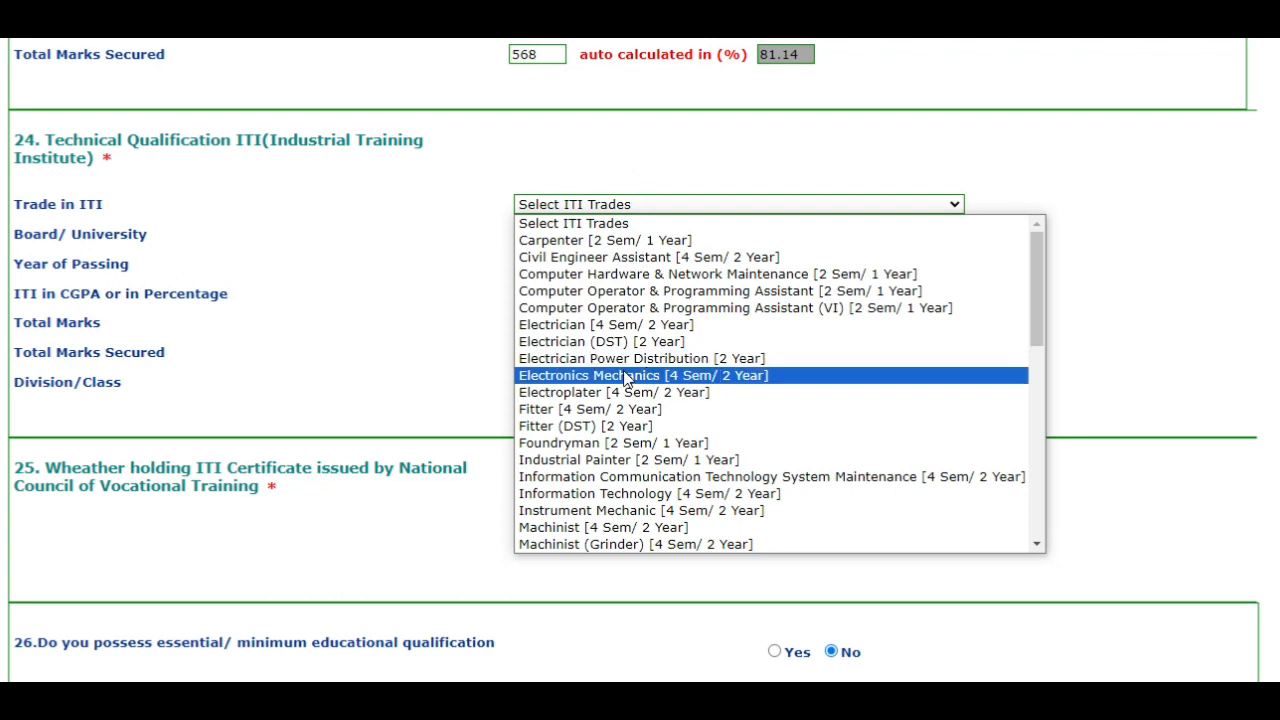
click(633, 412)
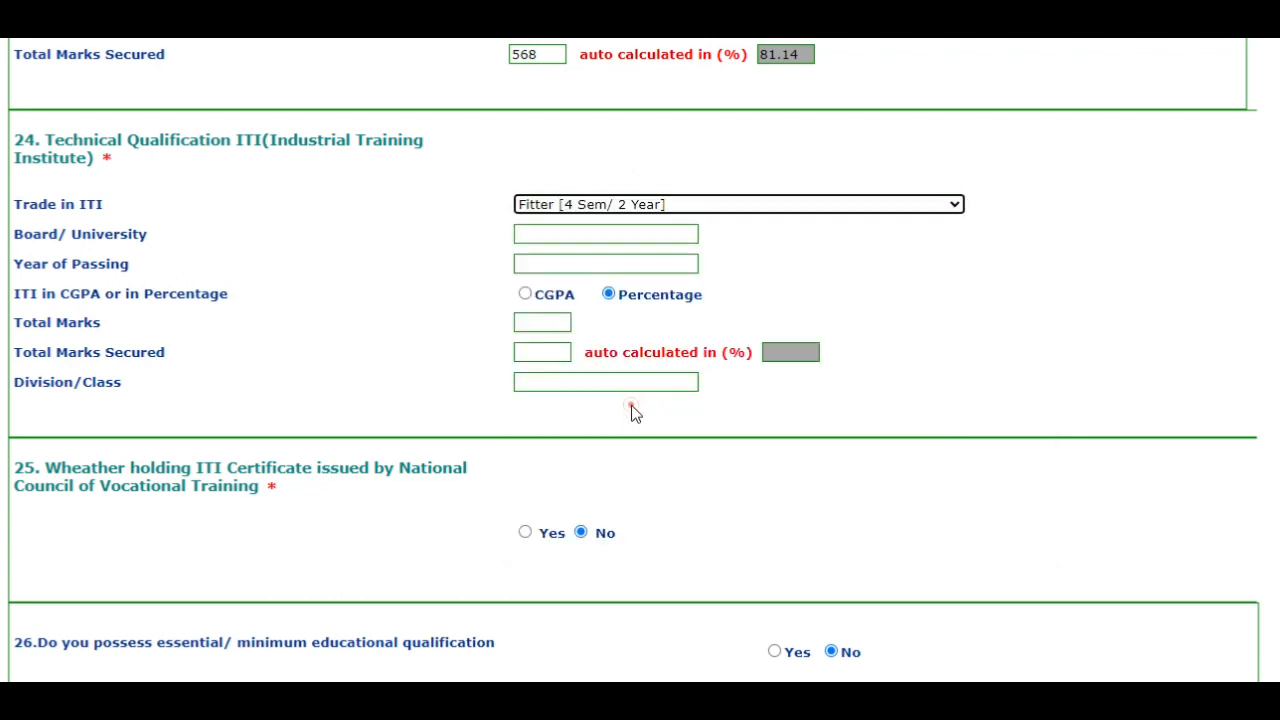
click(563, 234)
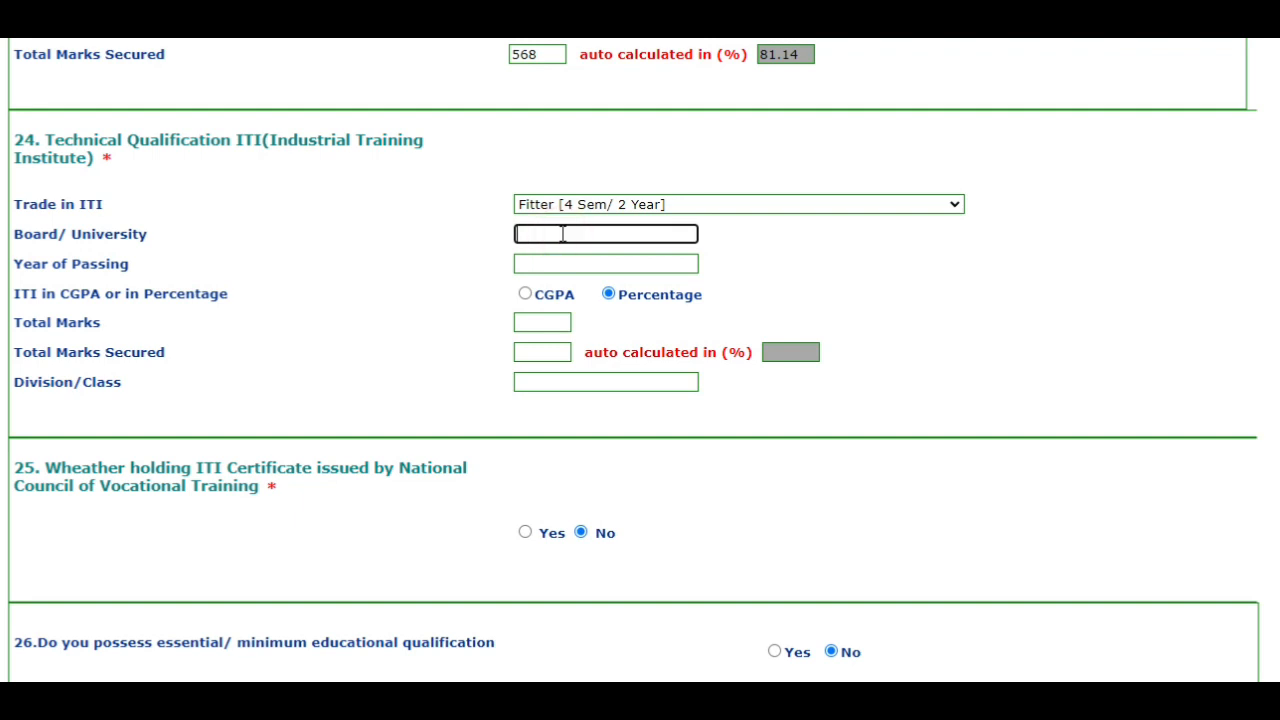
text(state iti)
click(566, 266)
text(2020)
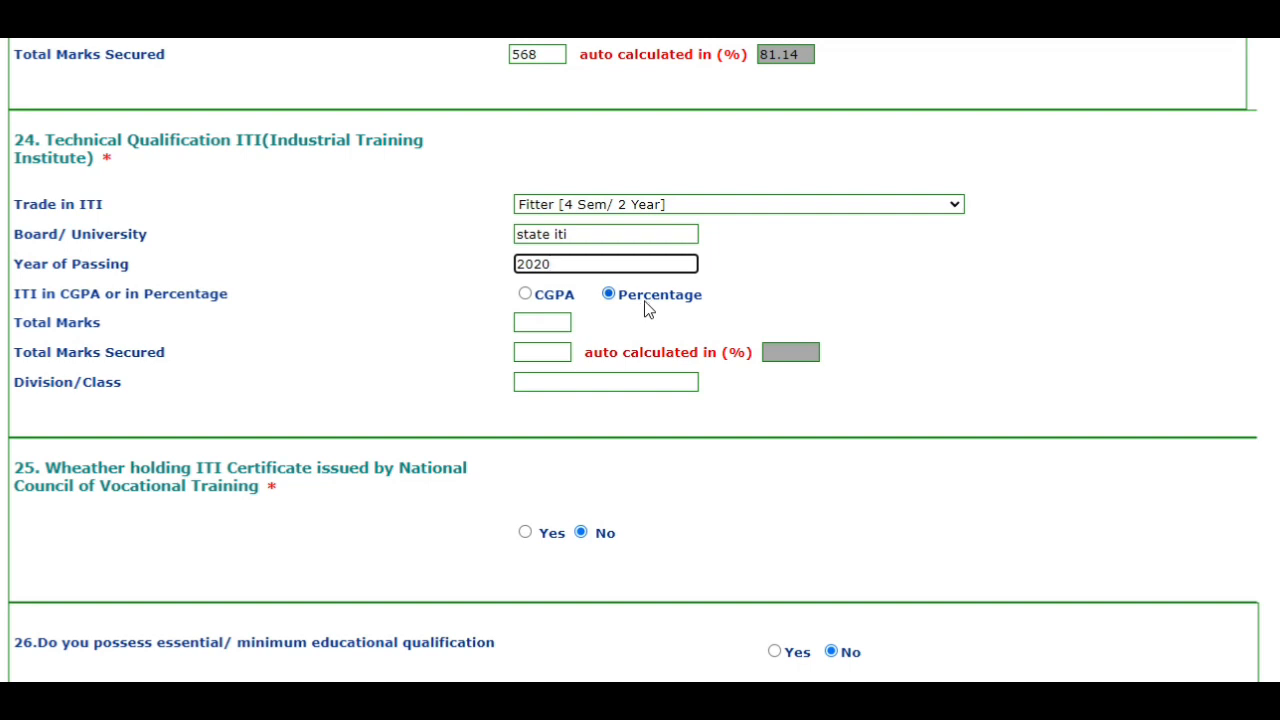
Enter 400 total marks, 300 marks secured and division a for the ITI qualification.
click(540, 321)
text(400)
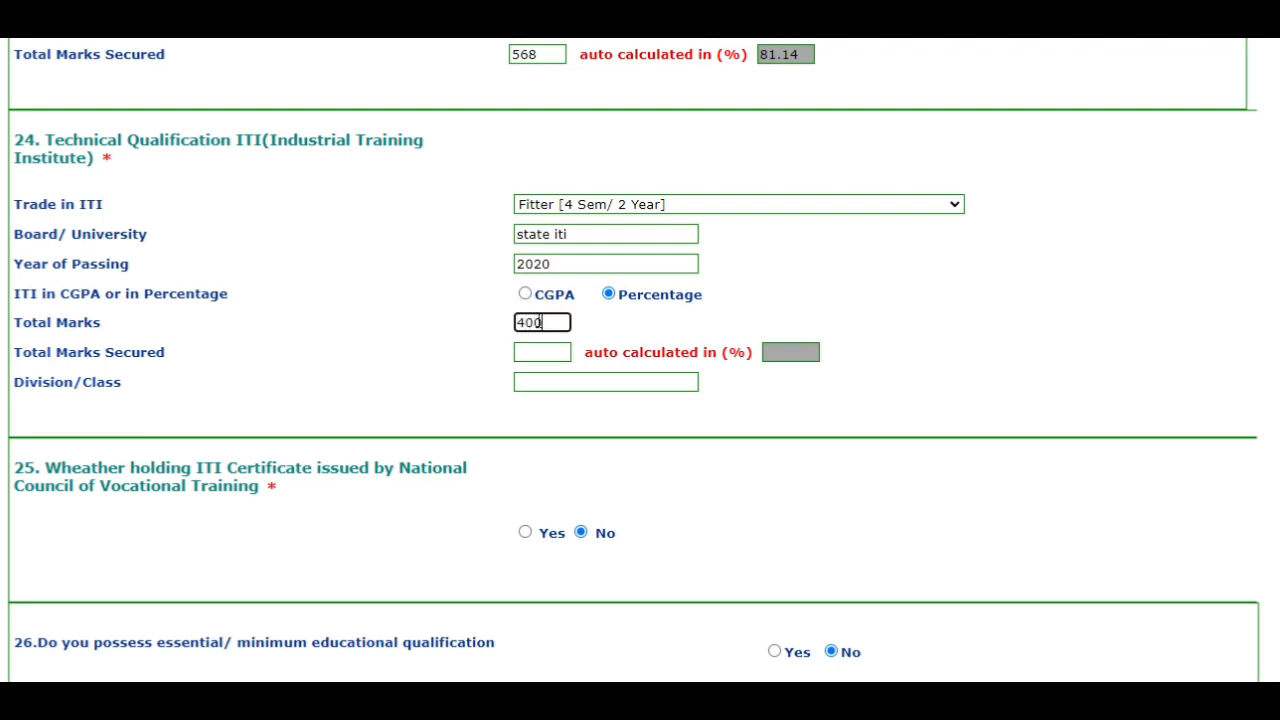
click(551, 390)
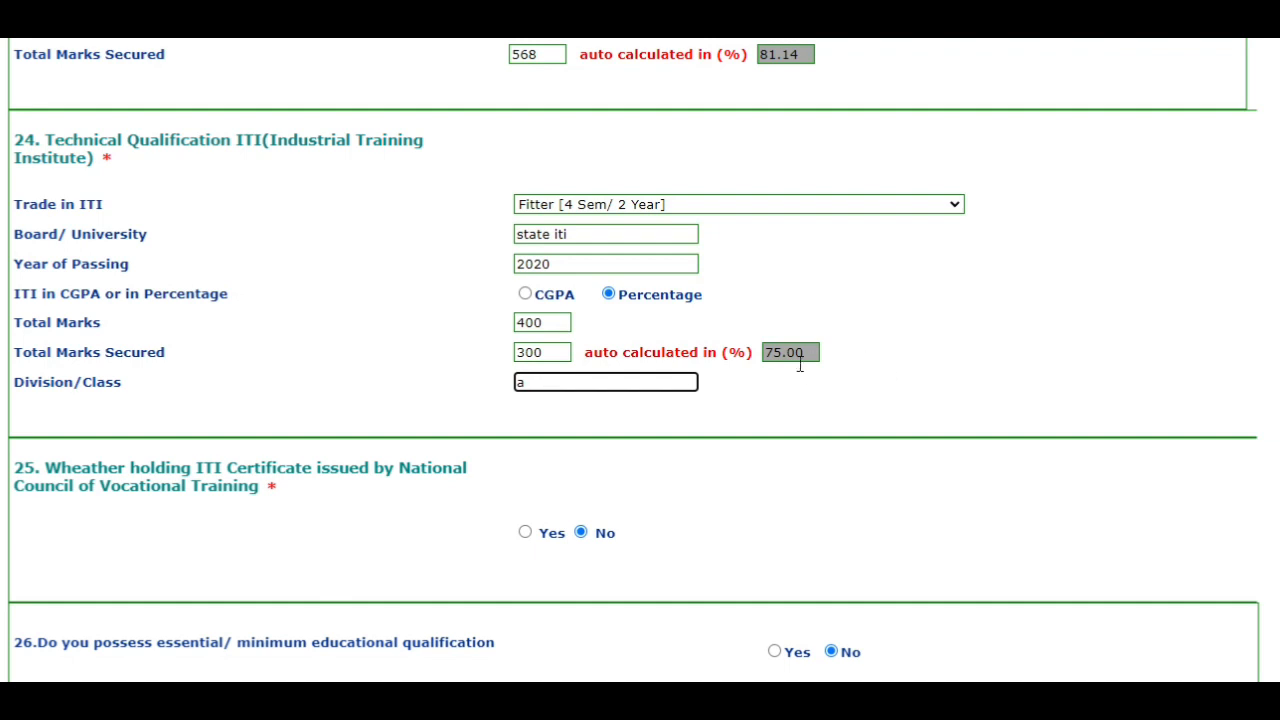
scroll(800, 382, down, 2)
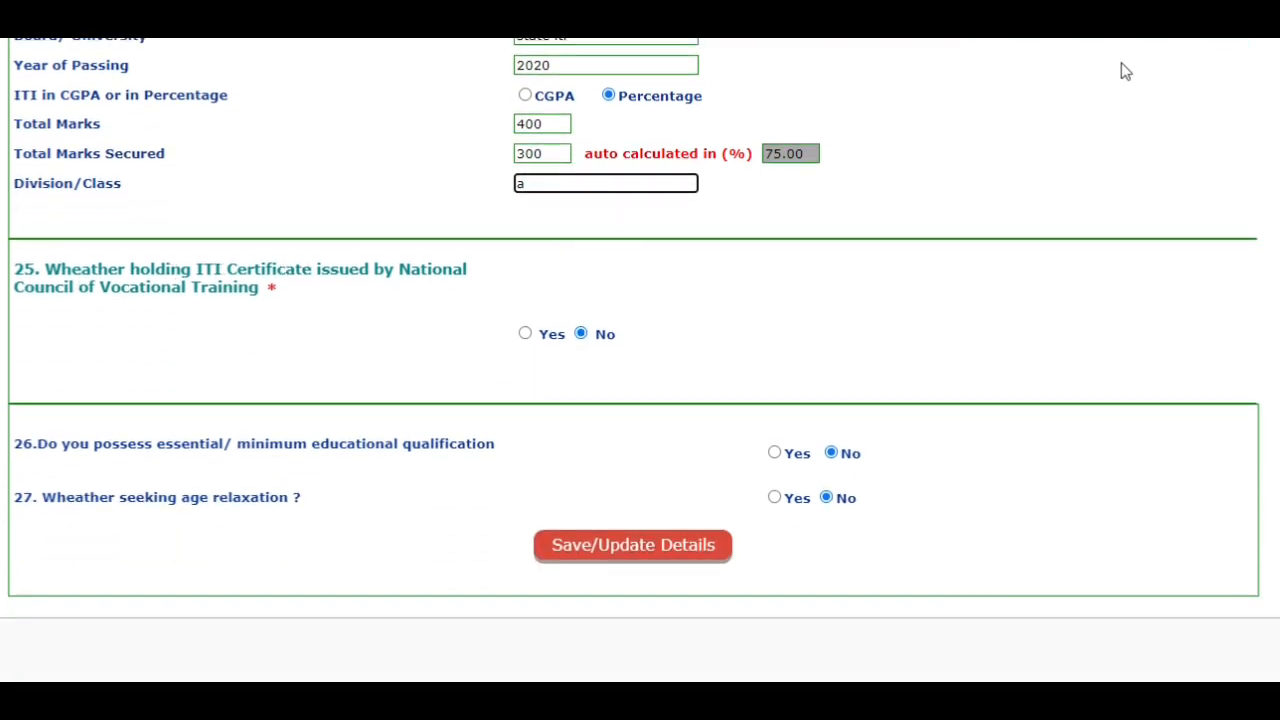
click(817, 185)
Check which details a Yes to holding a National Council of Vocational Training ITI certificate requires, and set the answer back to No.
mouse_move(567, 231)
mouse_down()
mouse_move(123, 380)
mouse_move(2, 349)
mouse_move(3, 322)
mouse_up()
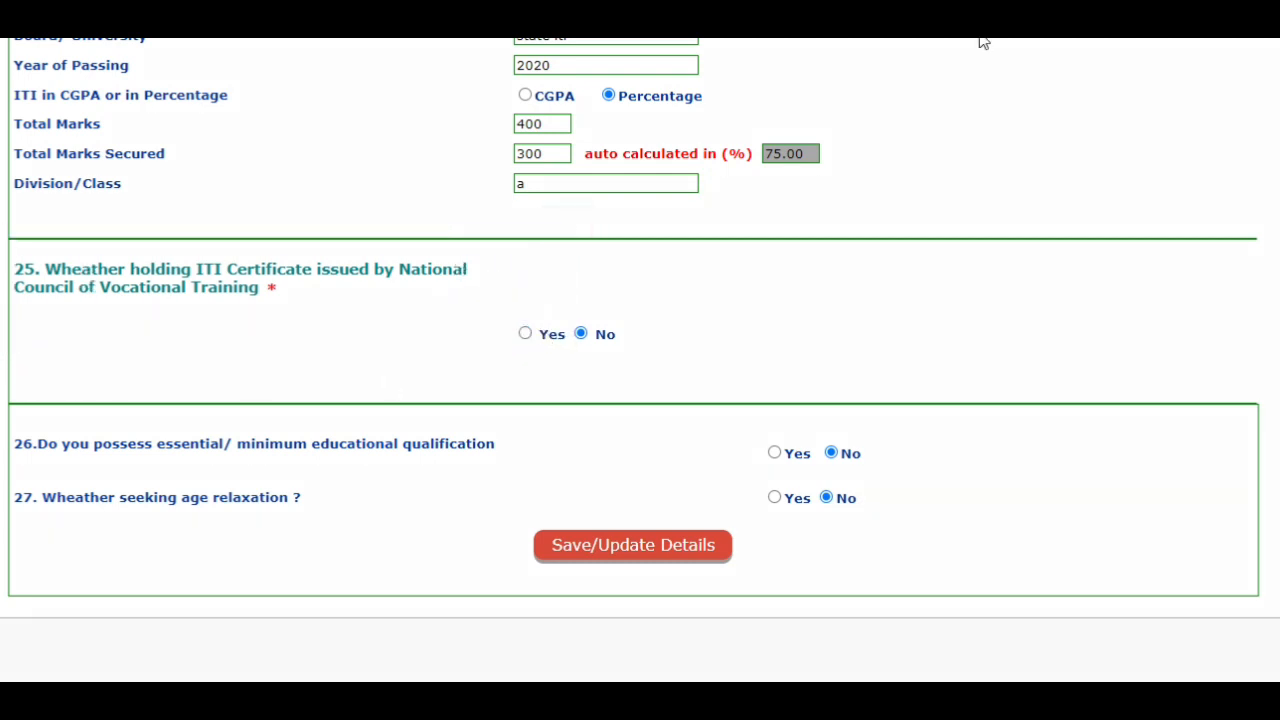
click(525, 333)
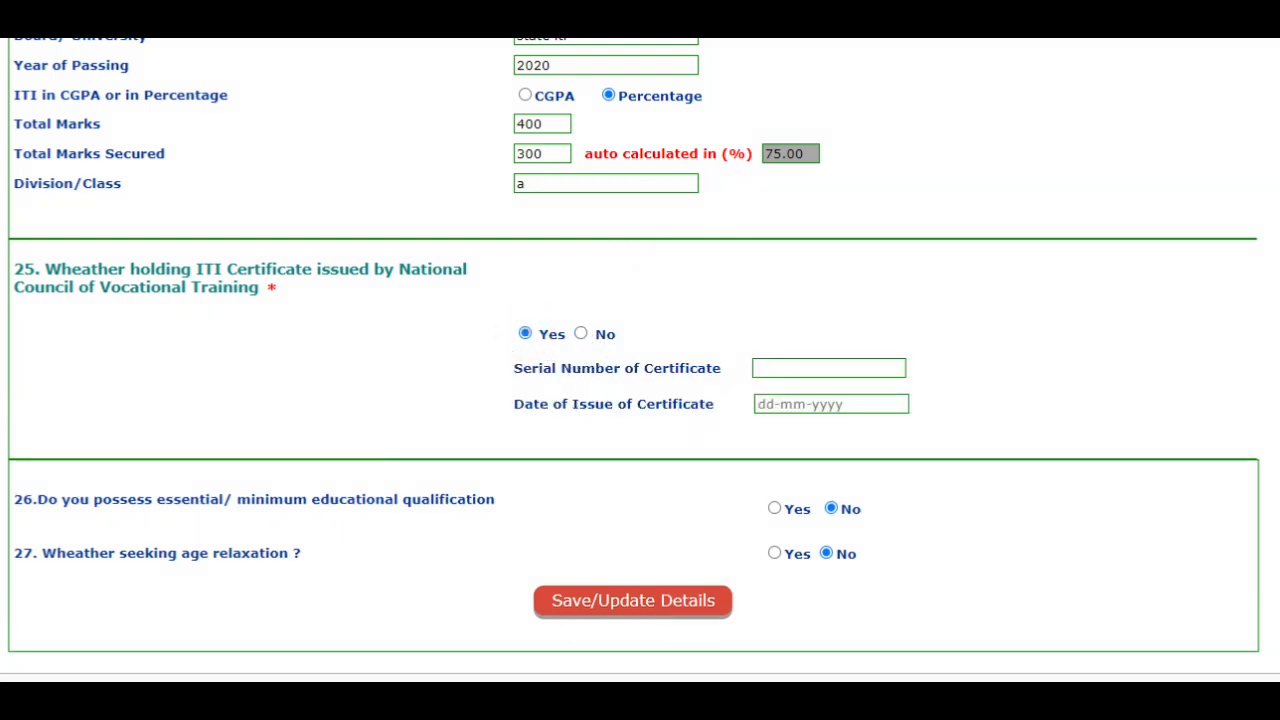
drag(980, 233, 824, 334)
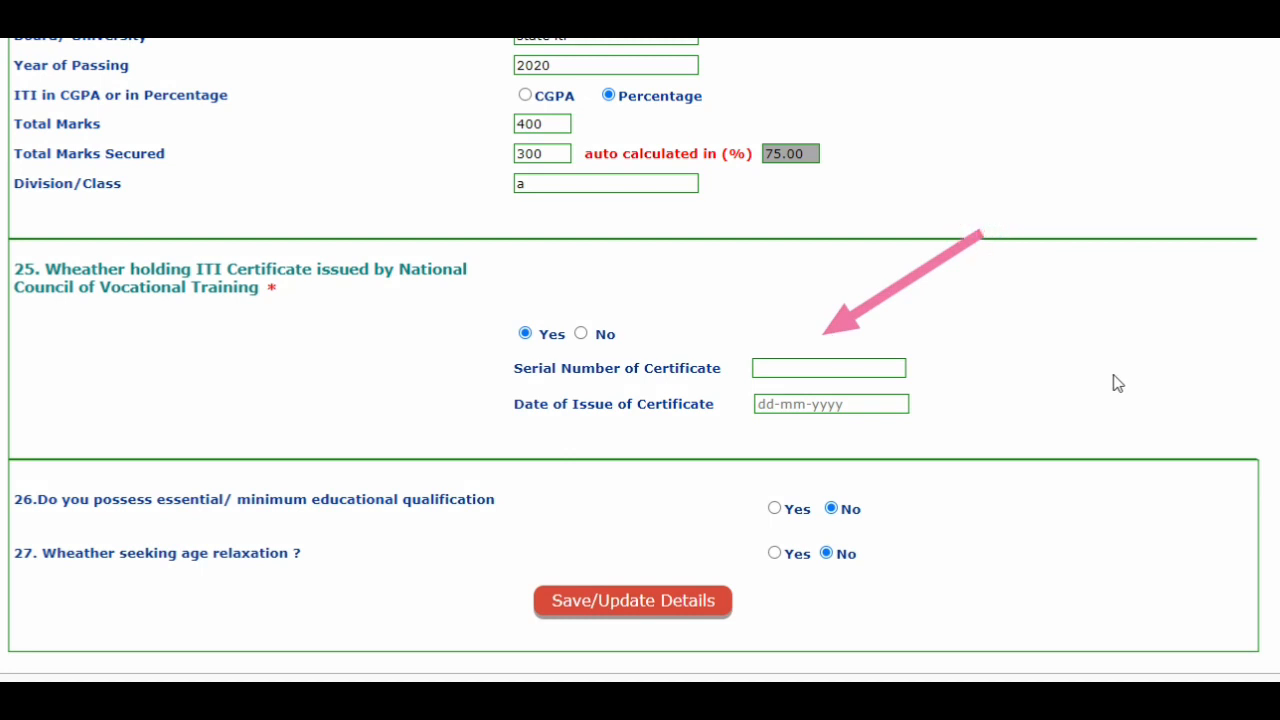
drag(1112, 374, 866, 397)
key(Escape)
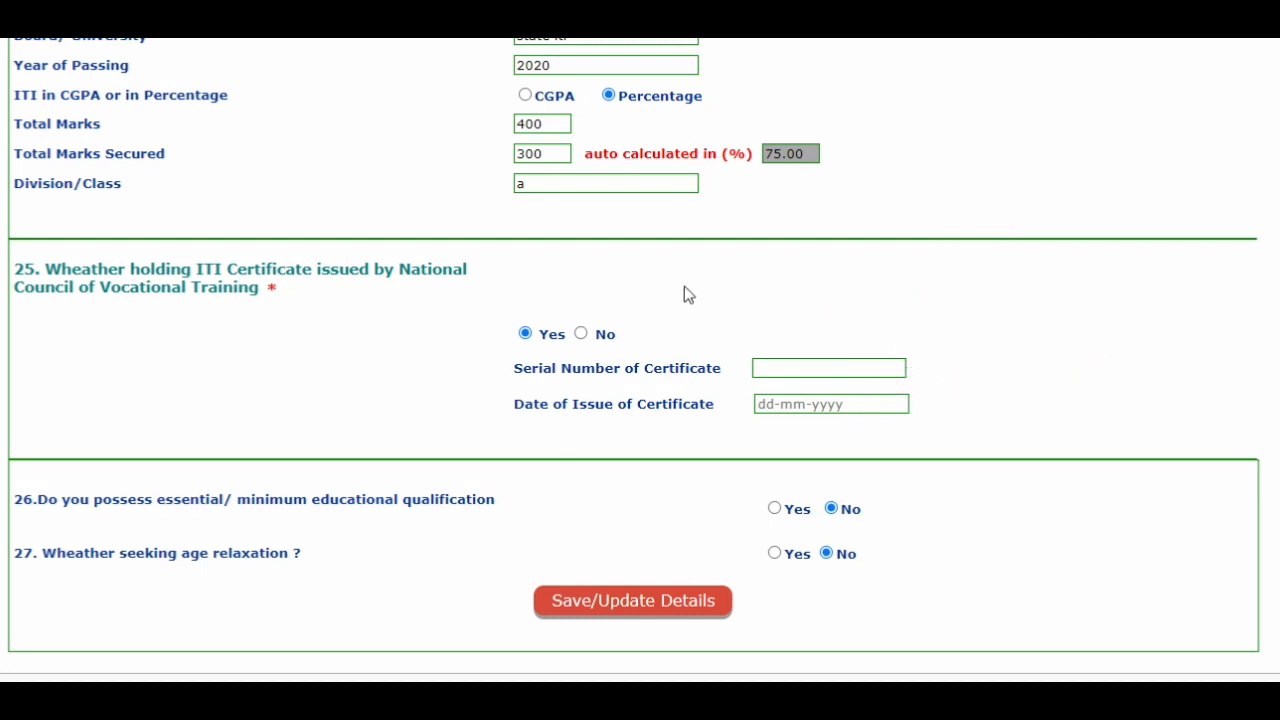
click(586, 335)
scroll(660, 235, down, 1)
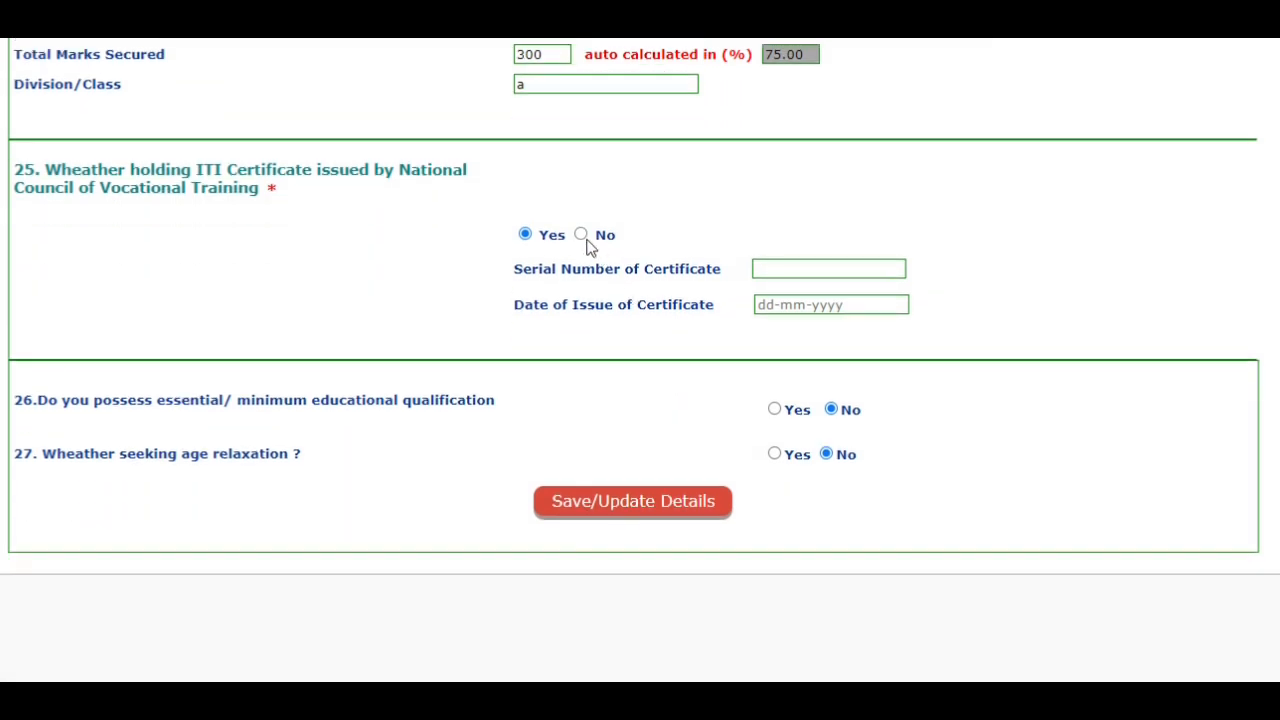
click(583, 236)
Answer Yes to possessing the essential educational qualification and No to seeking age relaxation, and save the details.
scroll(238, 322, down, 2)
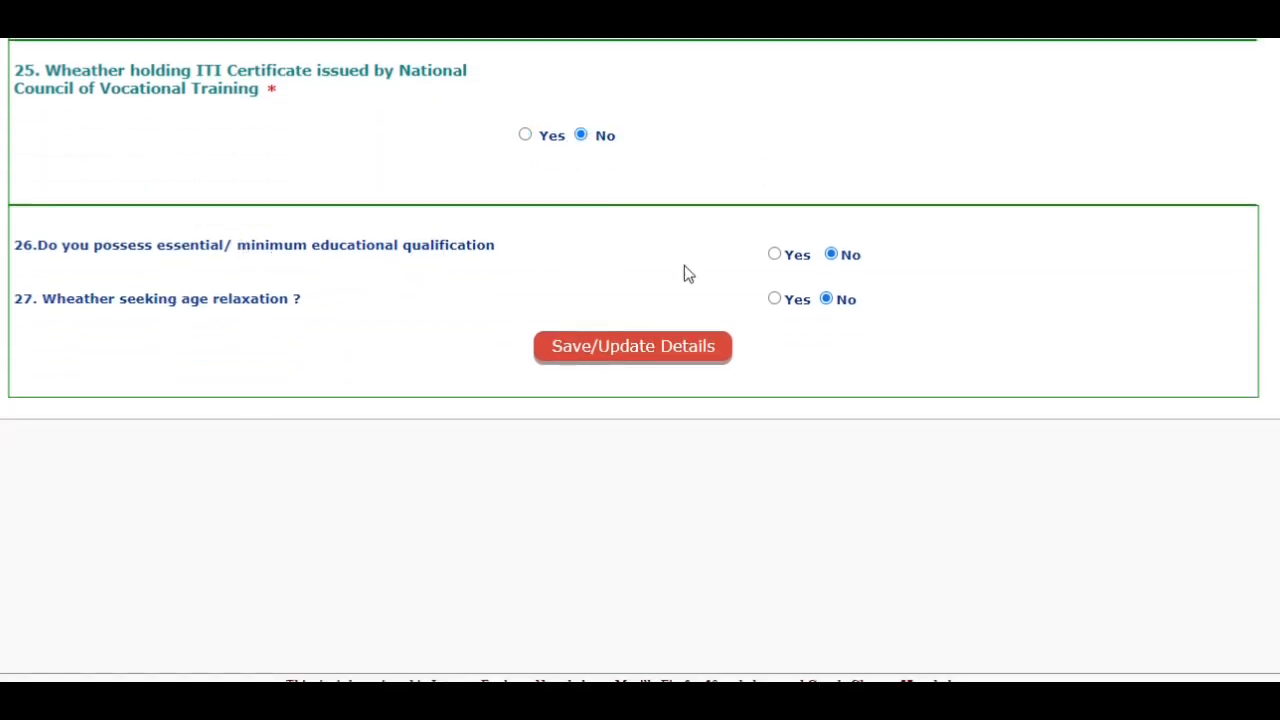
click(774, 255)
click(826, 298)
click(658, 346)
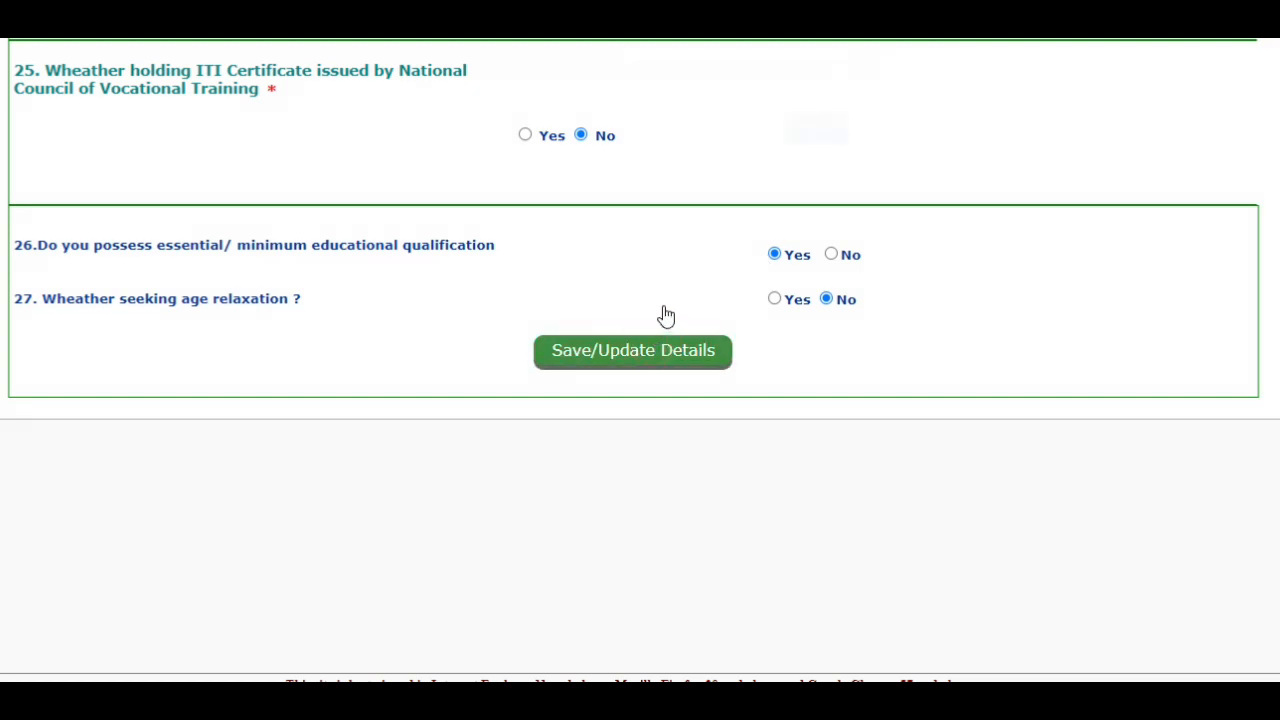
Review the Documents Upload section for the required marksheet and ITI certificate and the guidelines on file size and format.
click(833, 158)
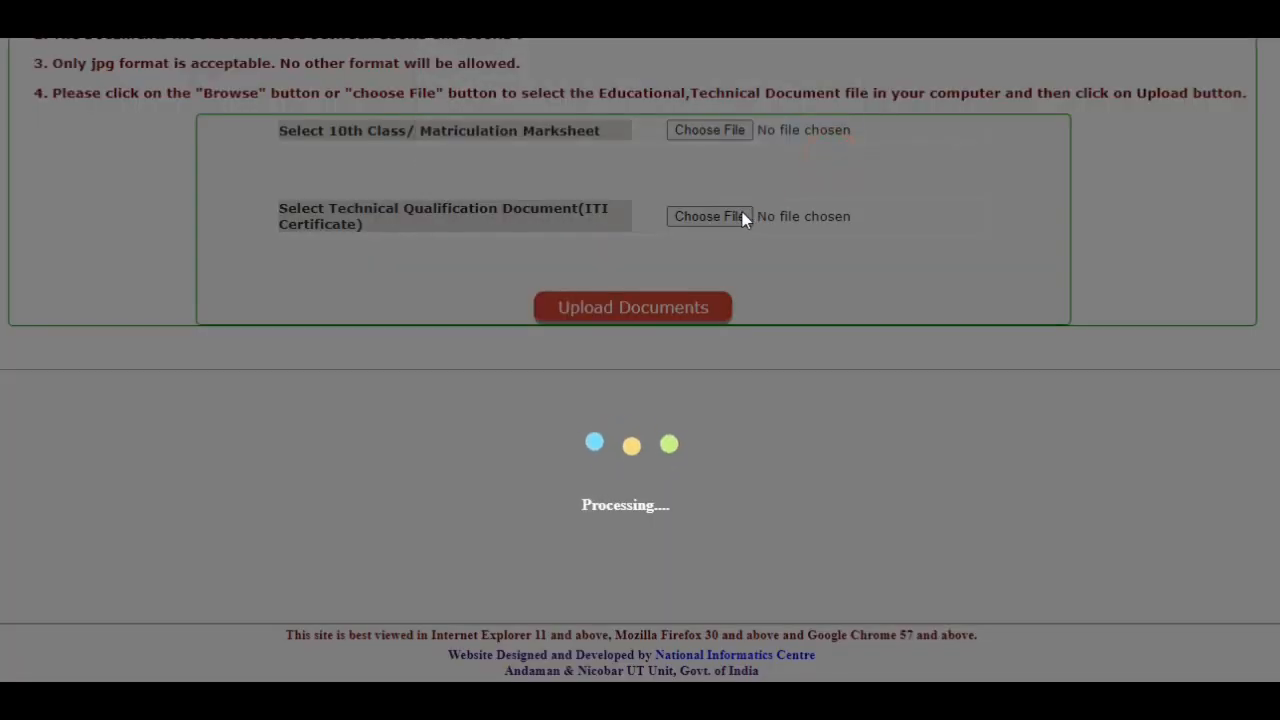
scroll(723, 100, up, 4)
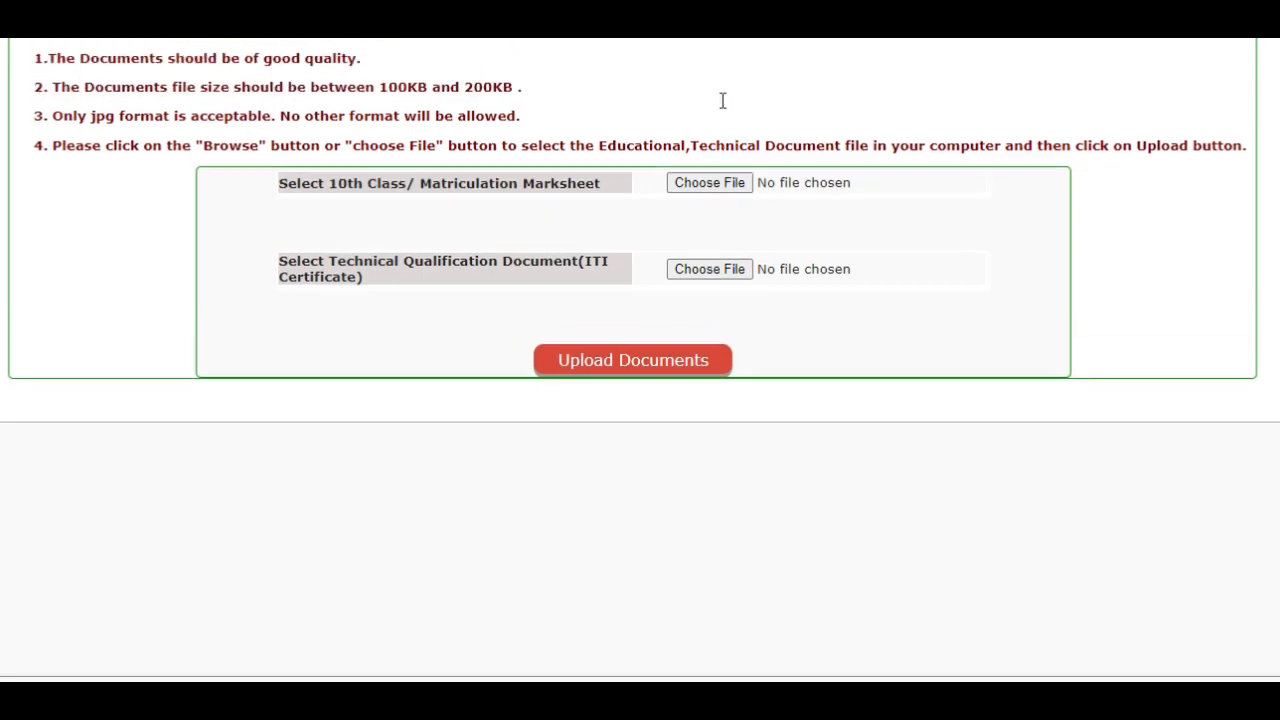
scroll(728, 123, down, 1)
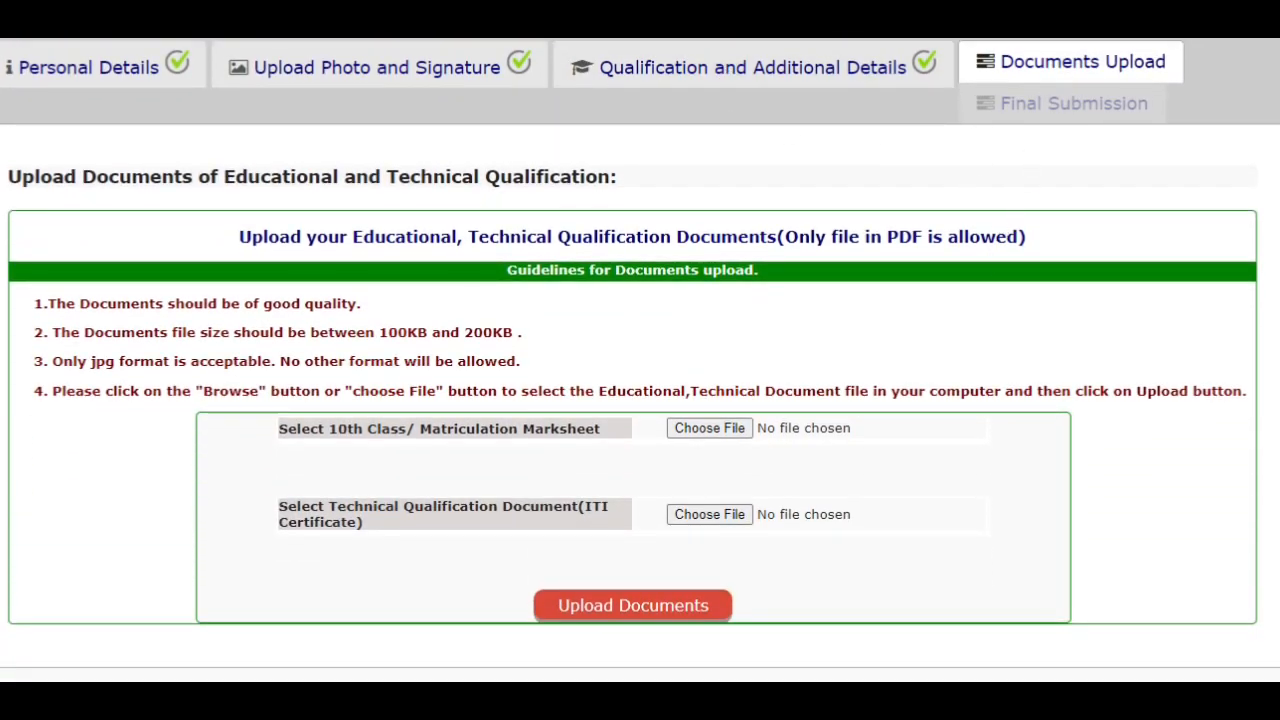
mouse_move(222, 396)
mouse_down()
mouse_move(456, 497)
mouse_move(625, 479)
mouse_move(622, 469)
mouse_up()
mouse_move(256, 489)
mouse_down()
mouse_move(294, 583)
mouse_move(638, 569)
mouse_up()
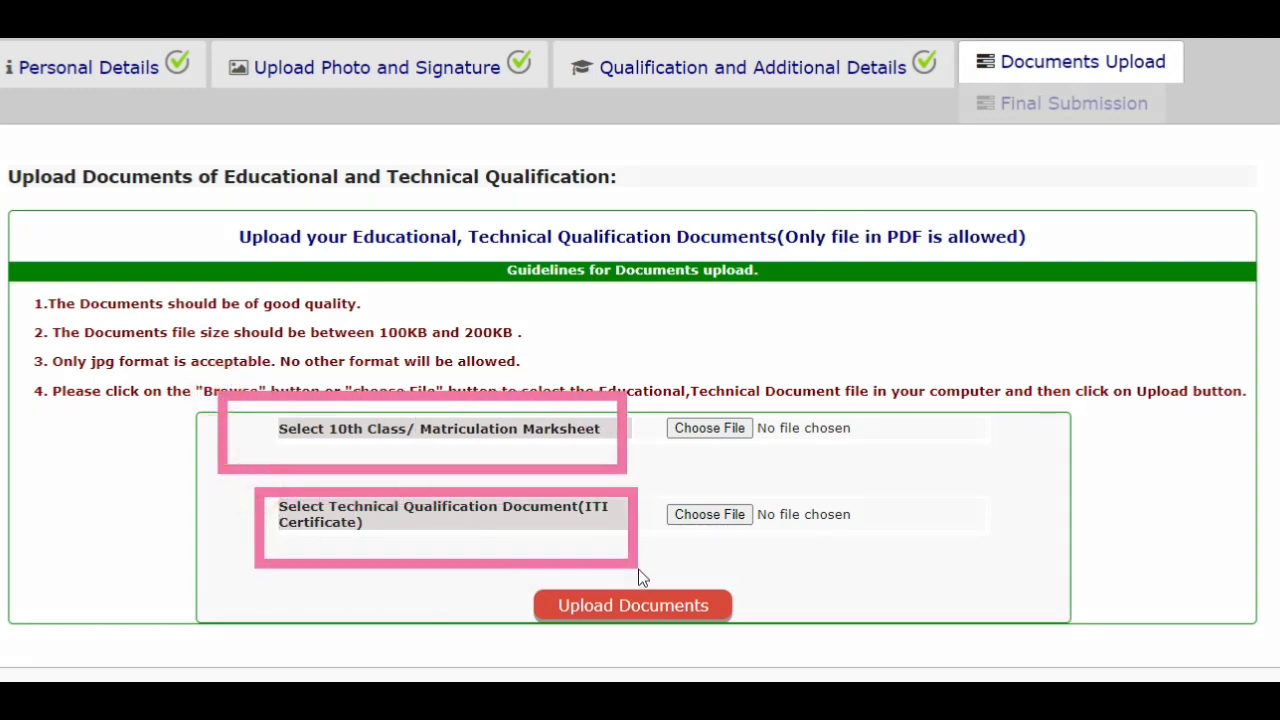
drag(880, 368, 674, 462)
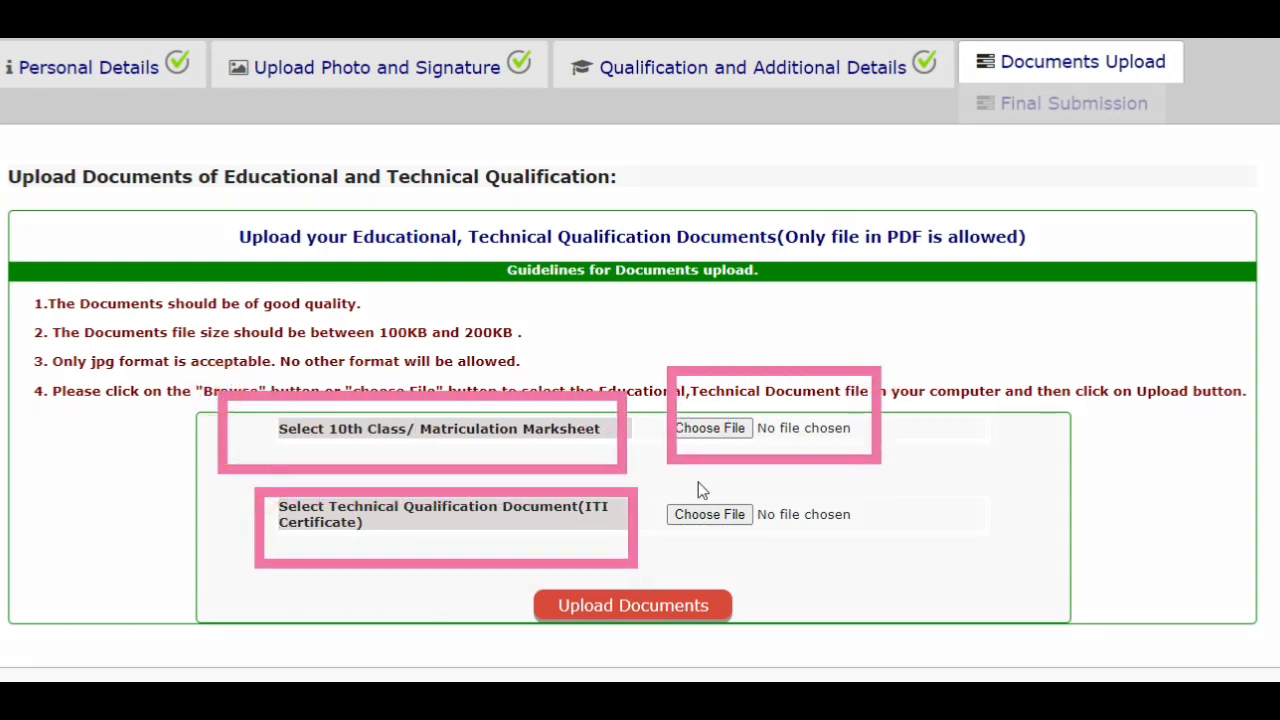
key(Escape)
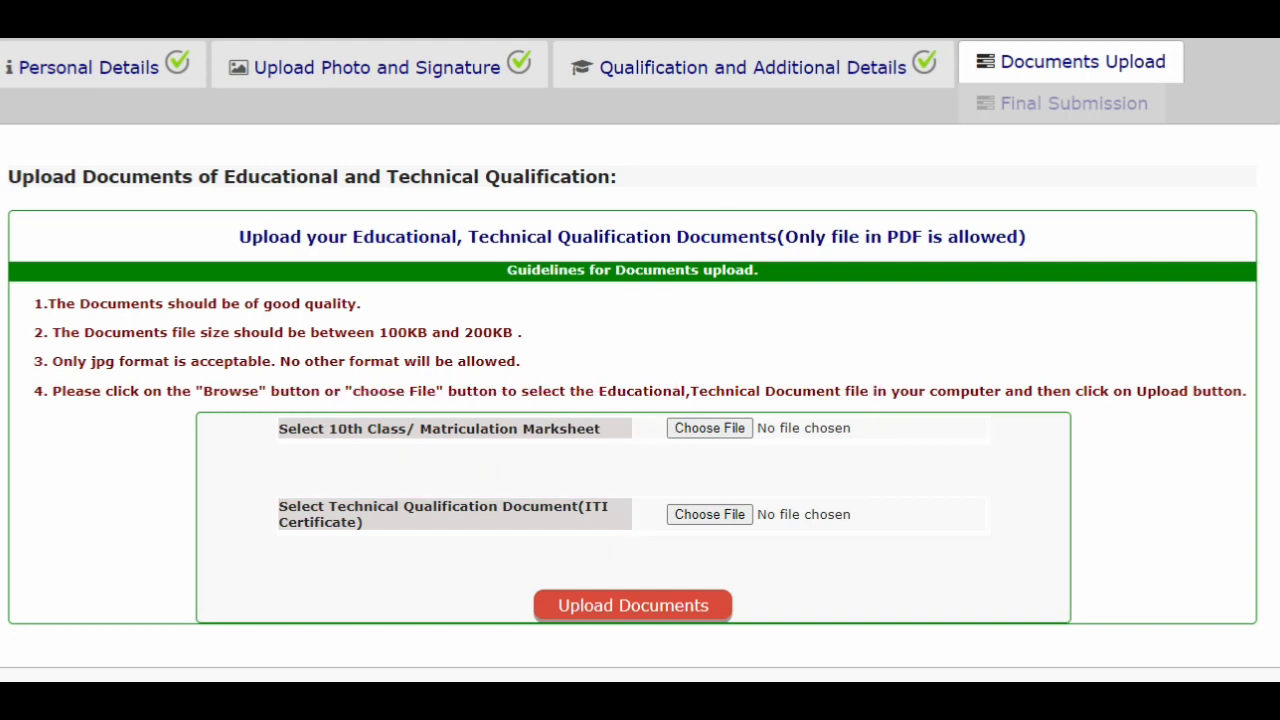
mouse_move(565, 285)
mouse_down()
mouse_move(566, 414)
mouse_move(300, 440)
mouse_up()
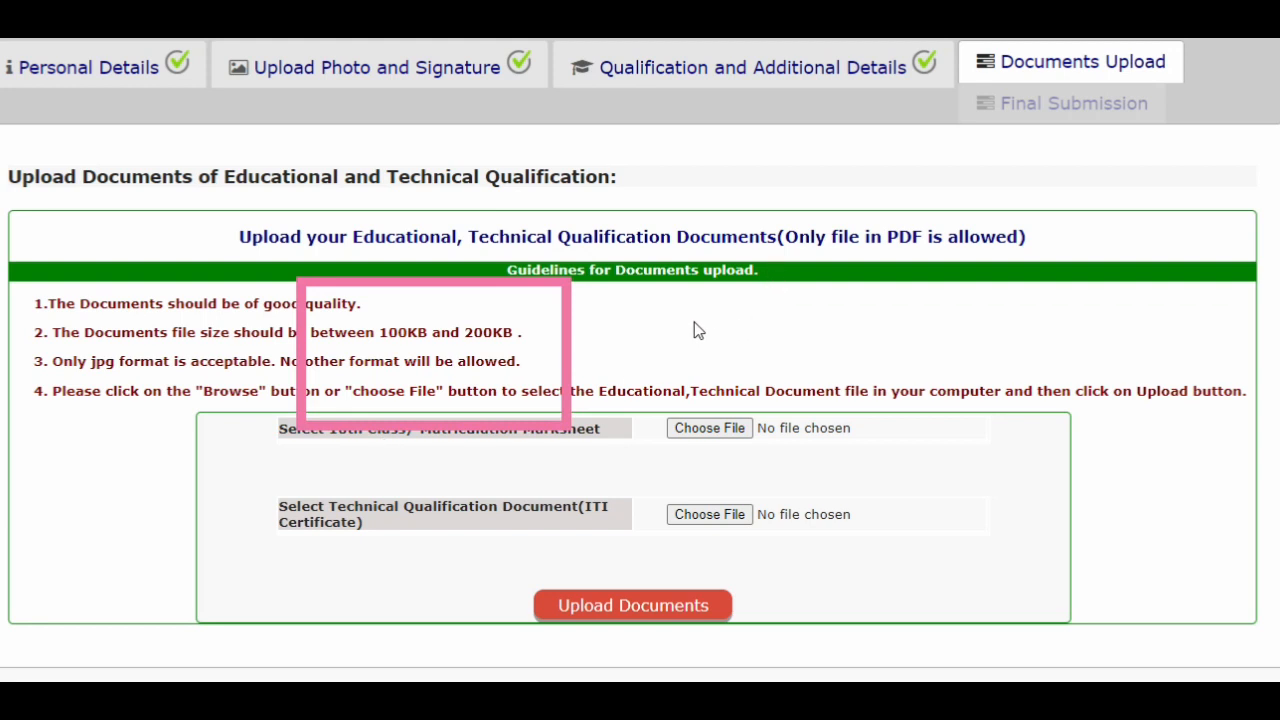
key(Escape)
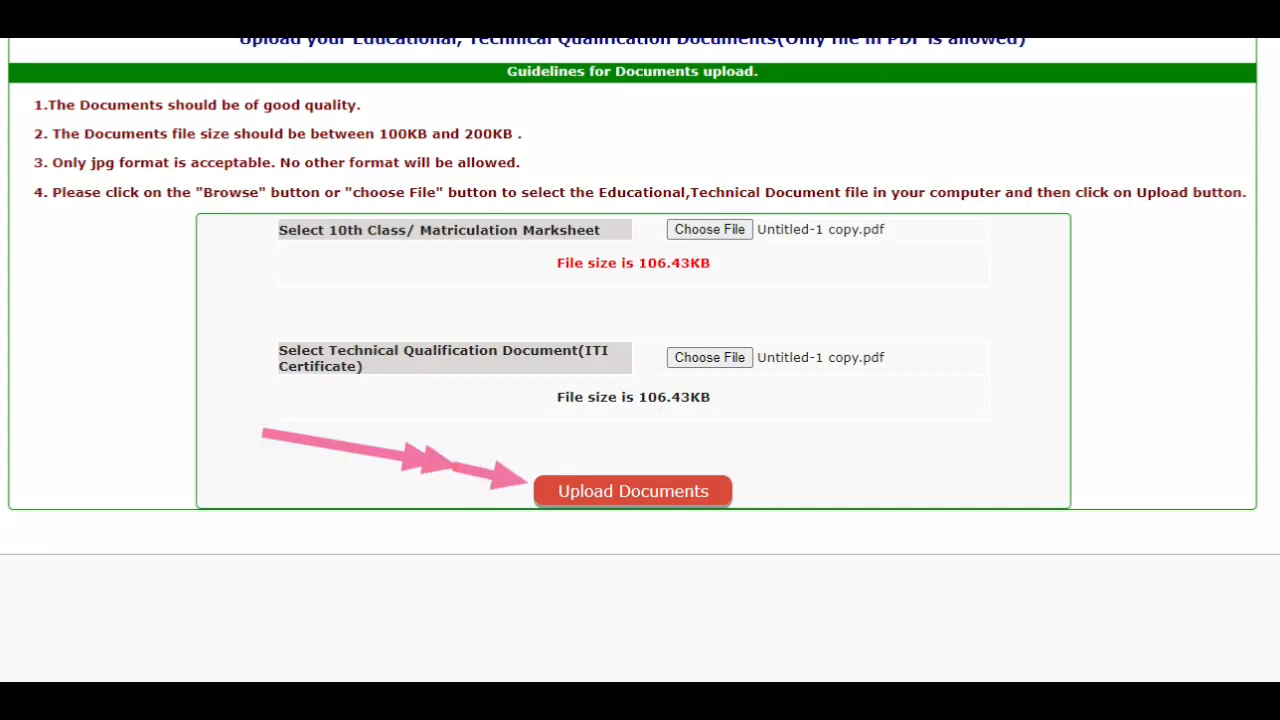
Upload Untitled-1 copy.pdf as both the 10th class marksheet and the ITI certificate.
click(666, 491)
scroll(797, 486, up, 4)
scroll(996, 412, down, 1)
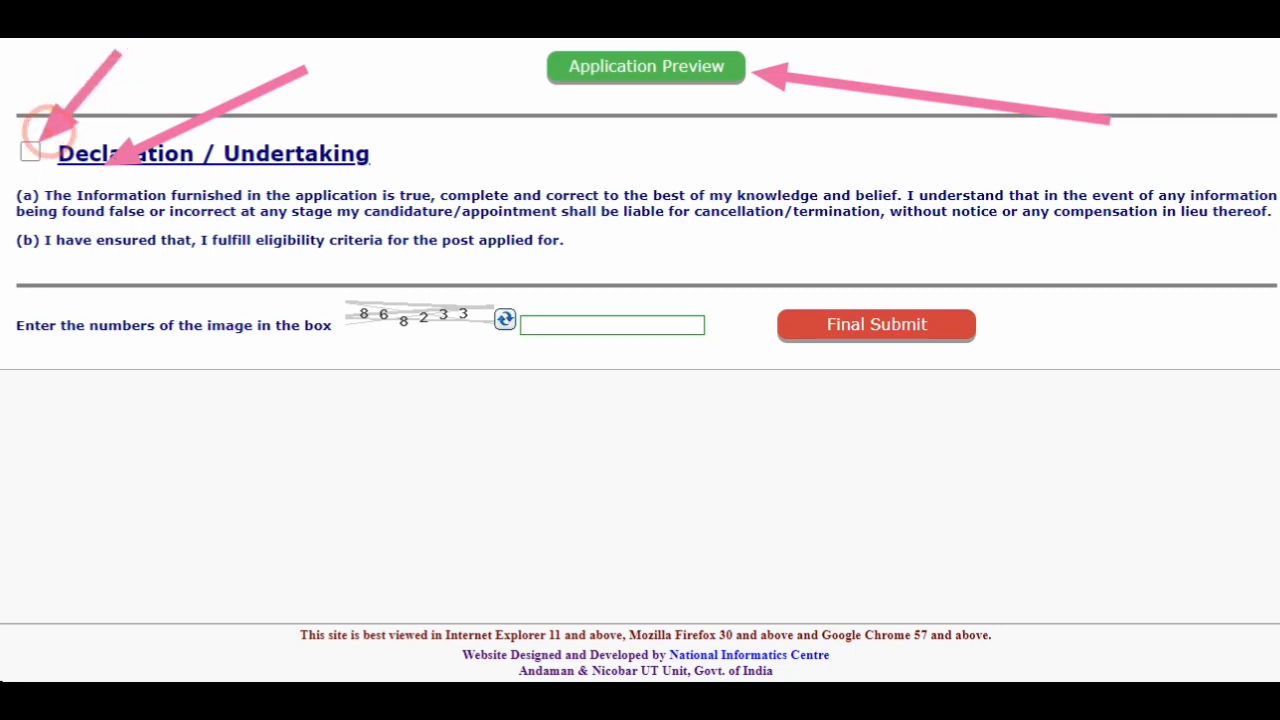
Accept the Declaration / Undertaking and enter the verification numbers from the captcha image.
click(33, 153)
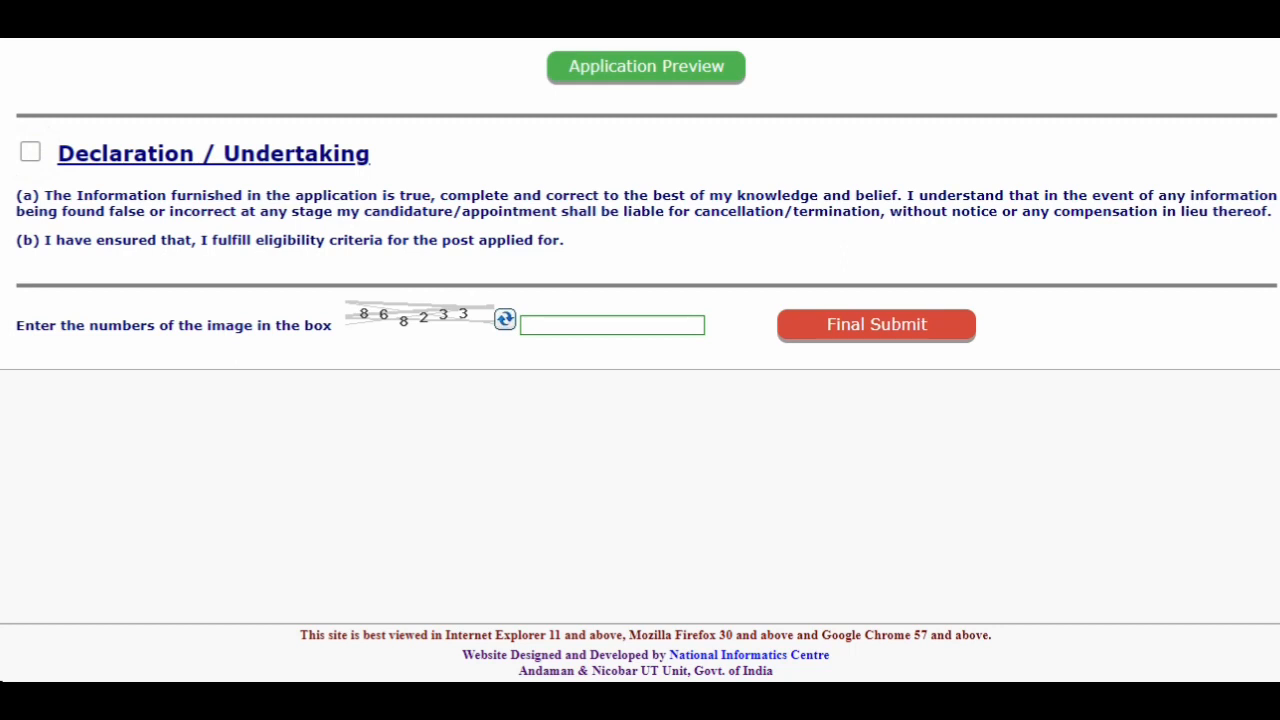
click(31, 153)
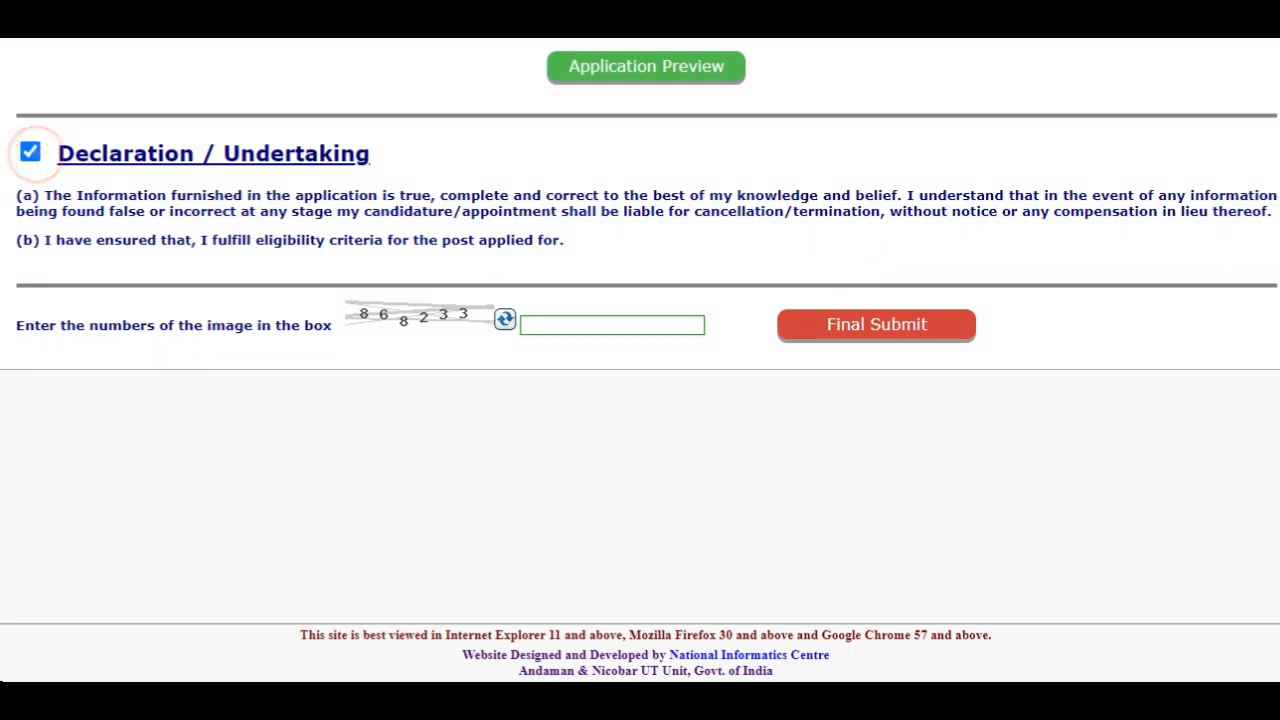
mouse_move(668, 222)
mouse_down()
mouse_move(431, 267)
mouse_move(372, 292)
mouse_up()
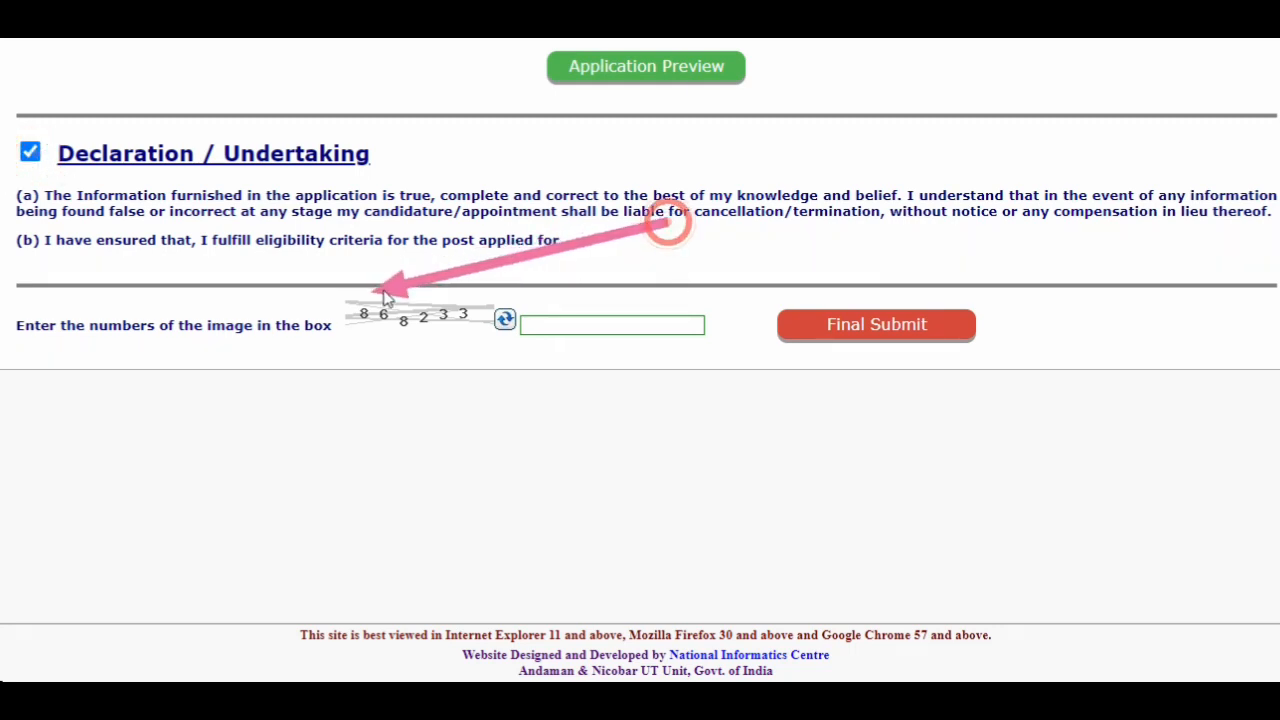
drag(738, 570, 673, 364)
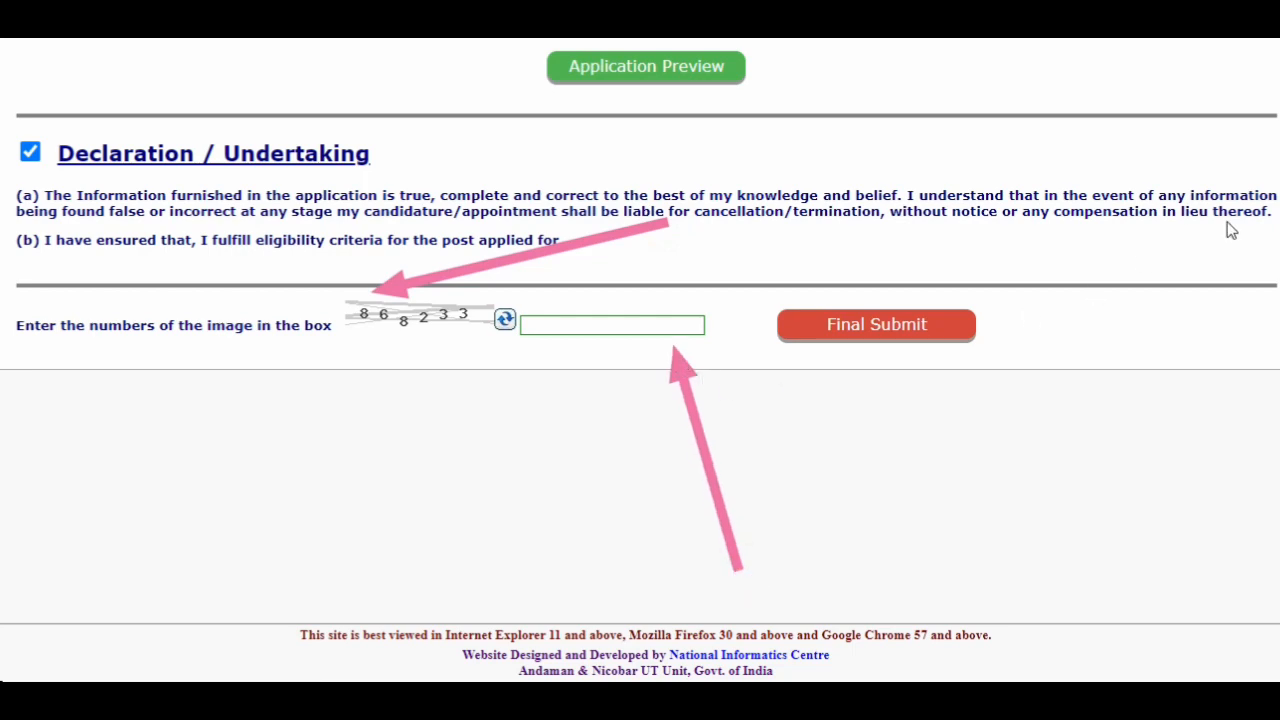
drag(1231, 231, 1003, 316)
click(1057, 523)
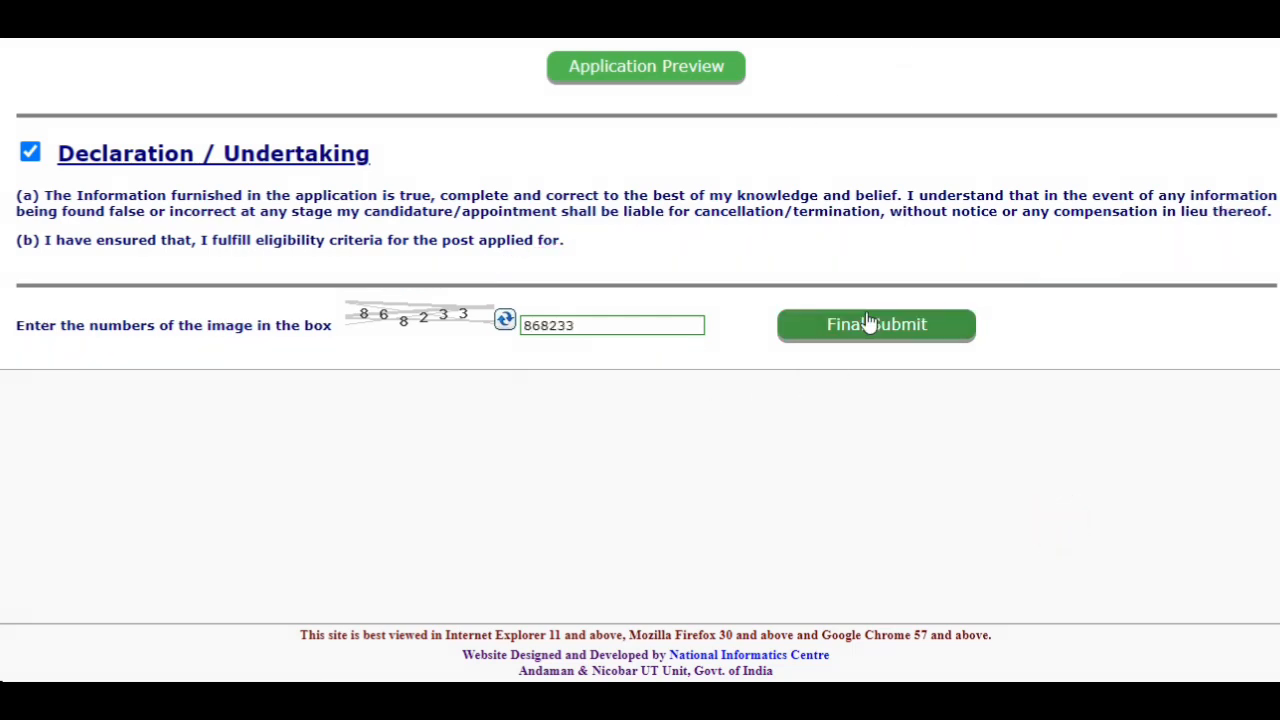
Make the final submission of the application and answer Yes to the confirmation.
click(885, 335)
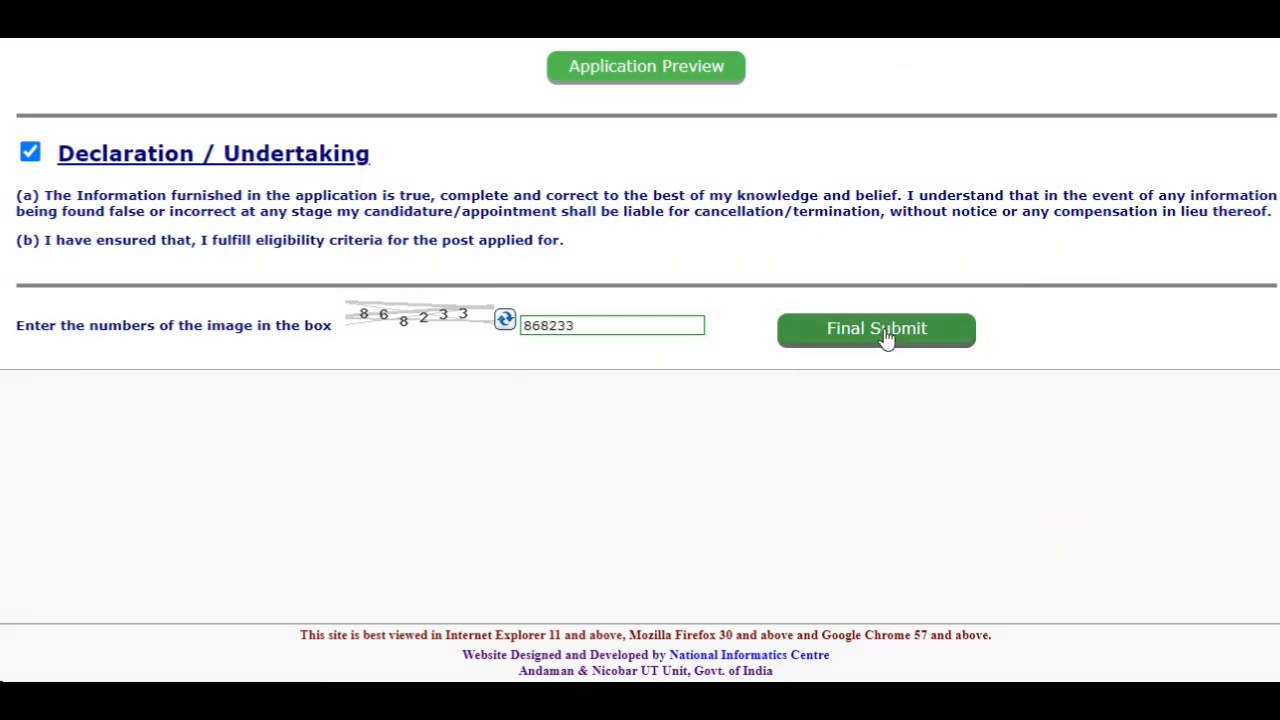
click(885, 335)
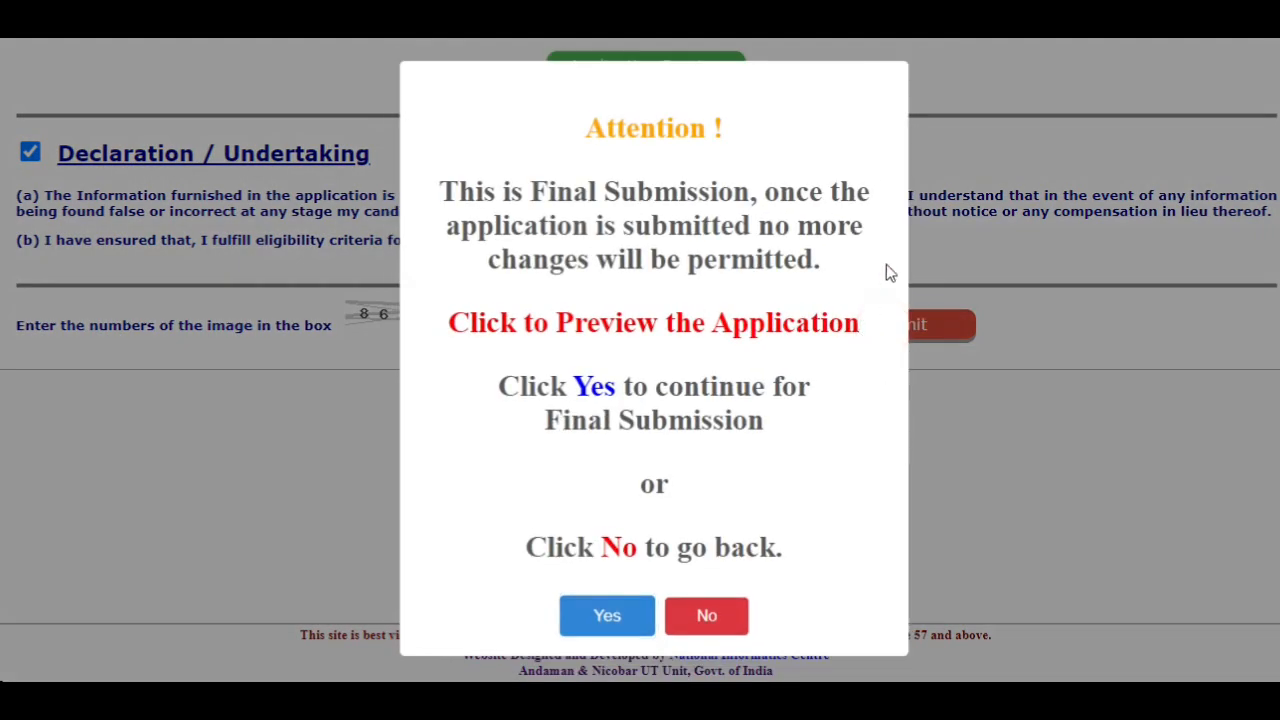
mouse_move(910, 246)
mouse_down()
mouse_move(738, 590)
mouse_move(540, 586)
mouse_up()
click(540, 565)
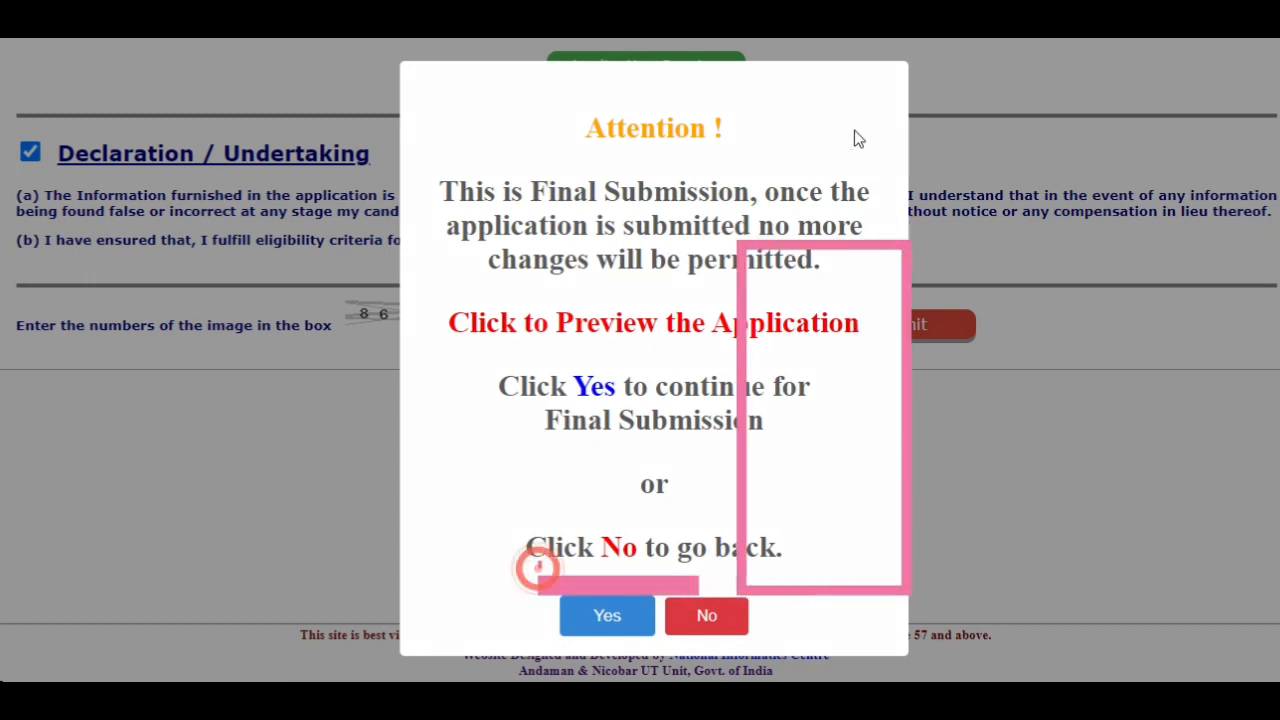
key(Escape)
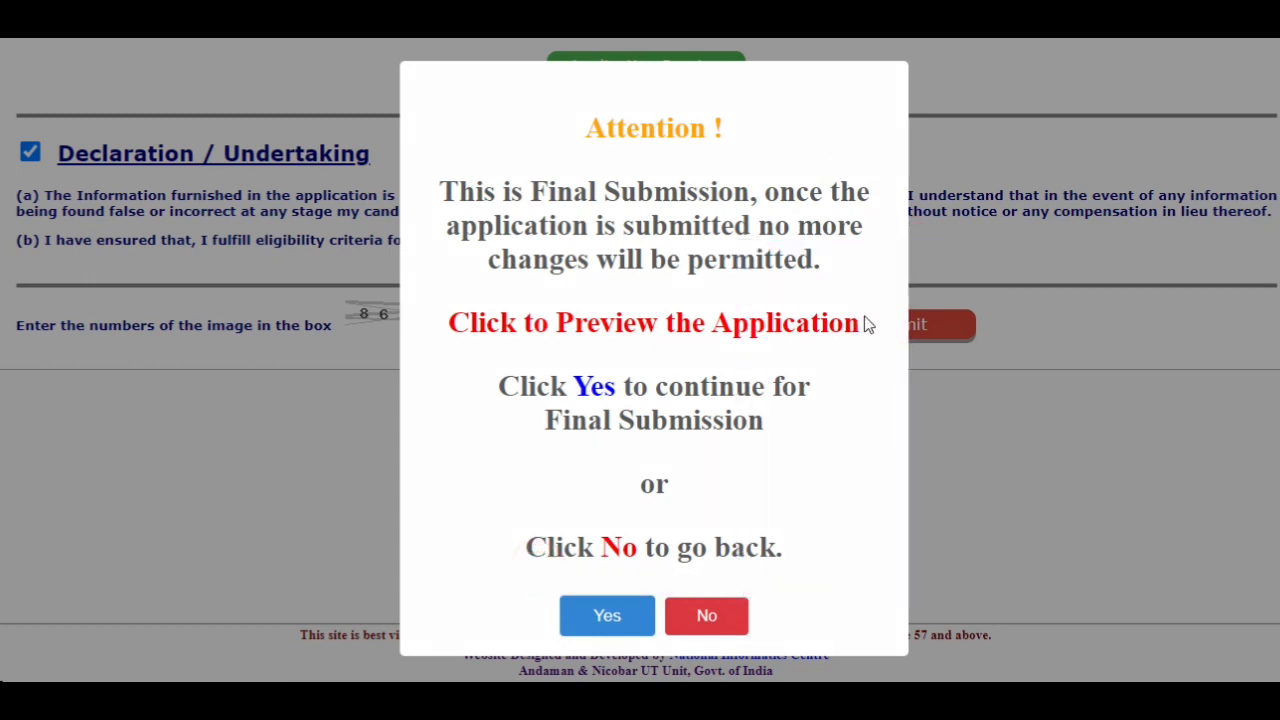
mouse_move(874, 244)
mouse_down()
mouse_move(854, 397)
mouse_move(749, 503)
mouse_move(550, 562)
mouse_move(486, 566)
mouse_move(414, 546)
mouse_move(456, 563)
mouse_up()
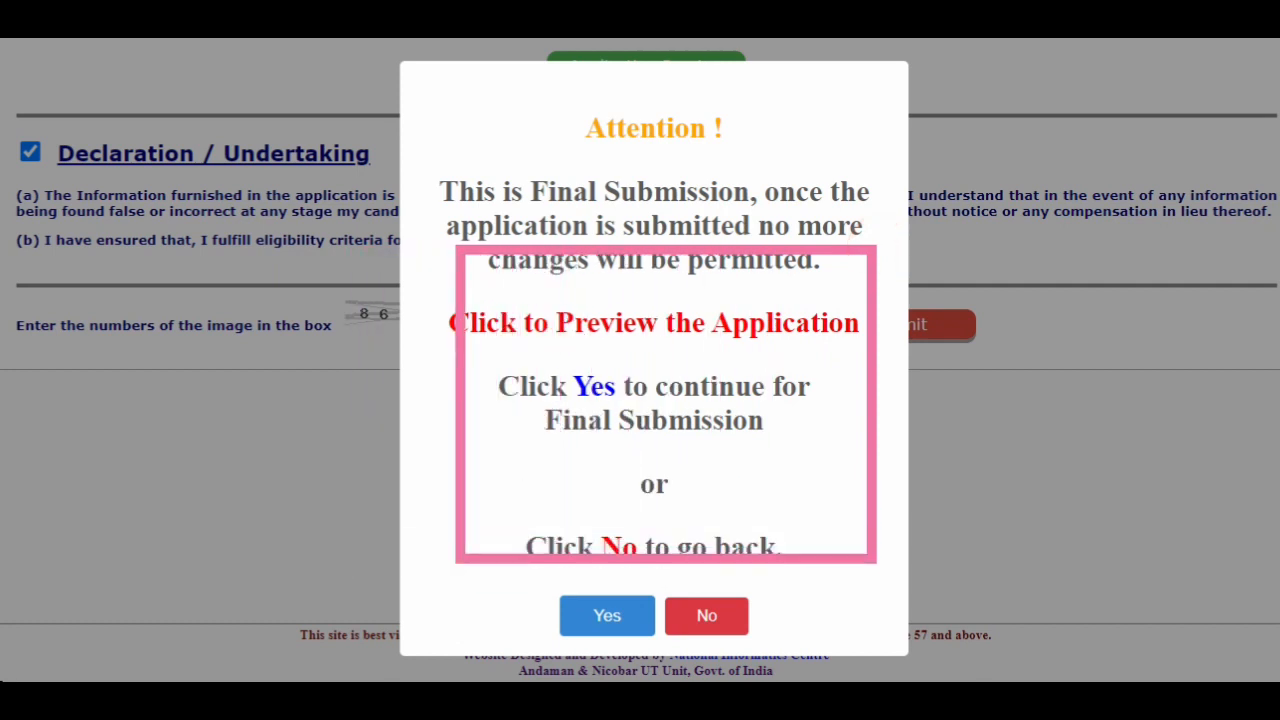
drag(557, 232, 606, 362)
mouse_move(928, 388)
mouse_down()
mouse_move(731, 494)
mouse_move(690, 502)
mouse_up()
drag(936, 538, 752, 604)
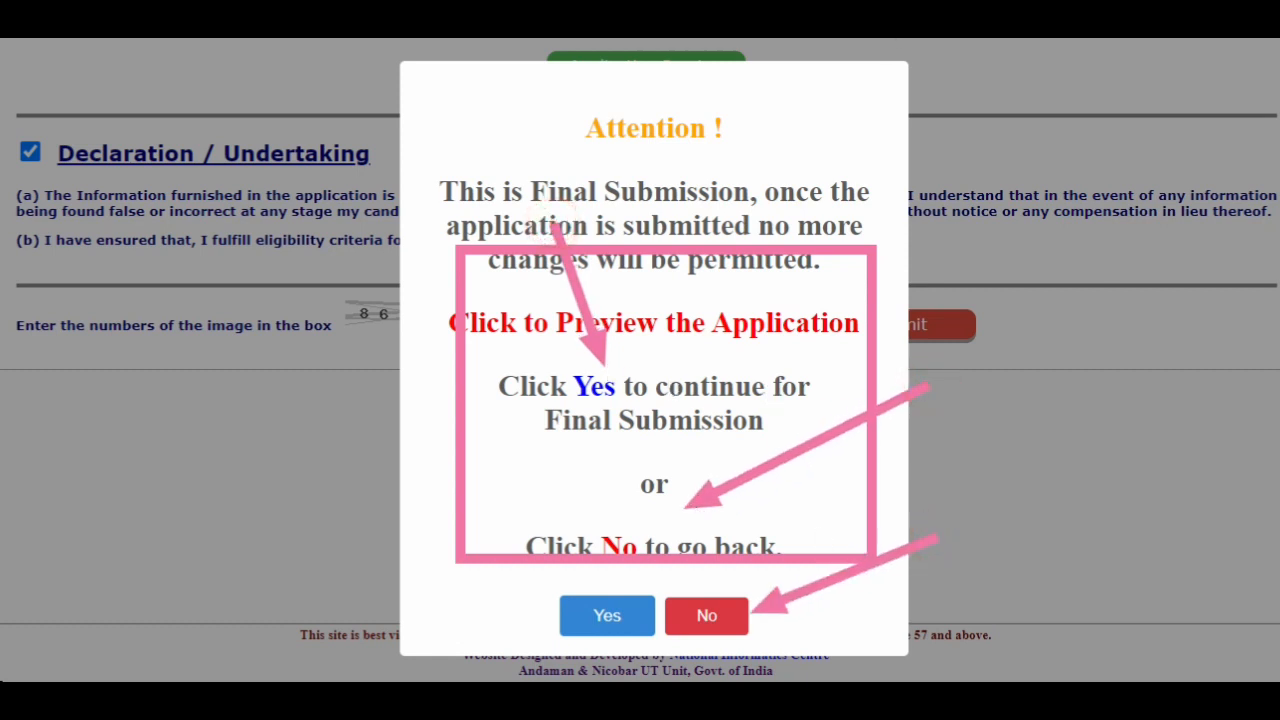
key(Escape)
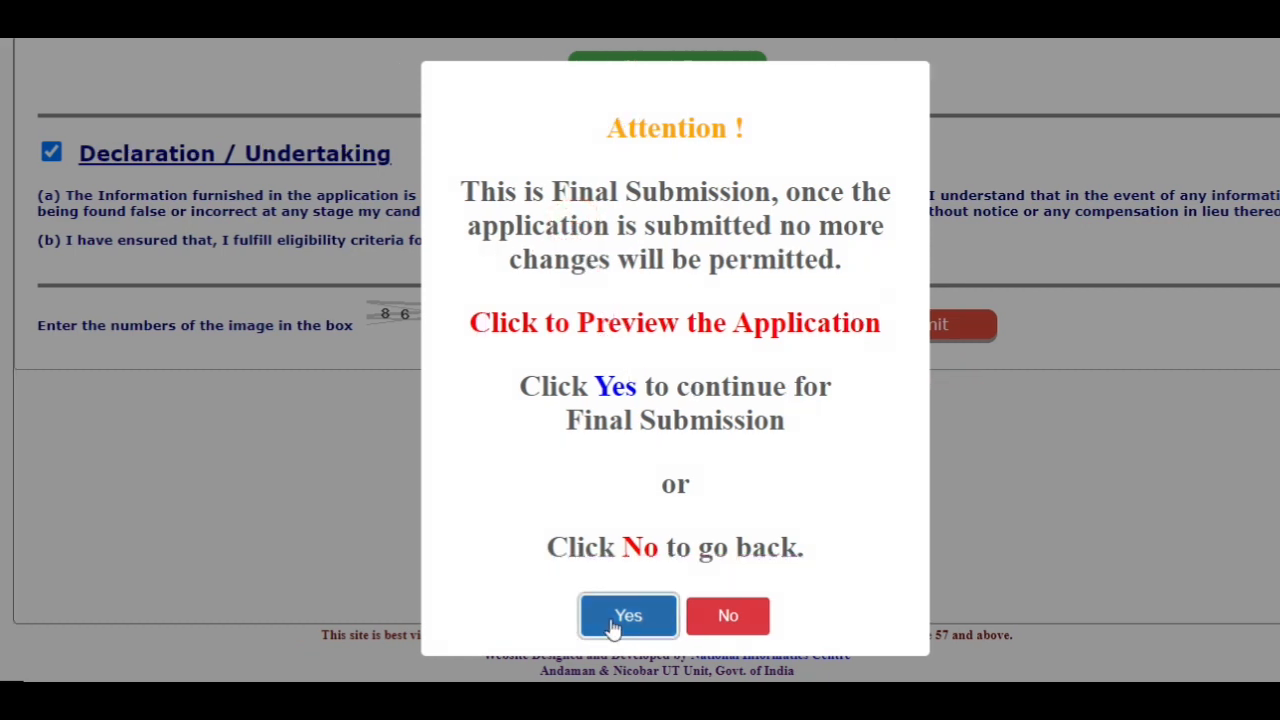
click(625, 612)
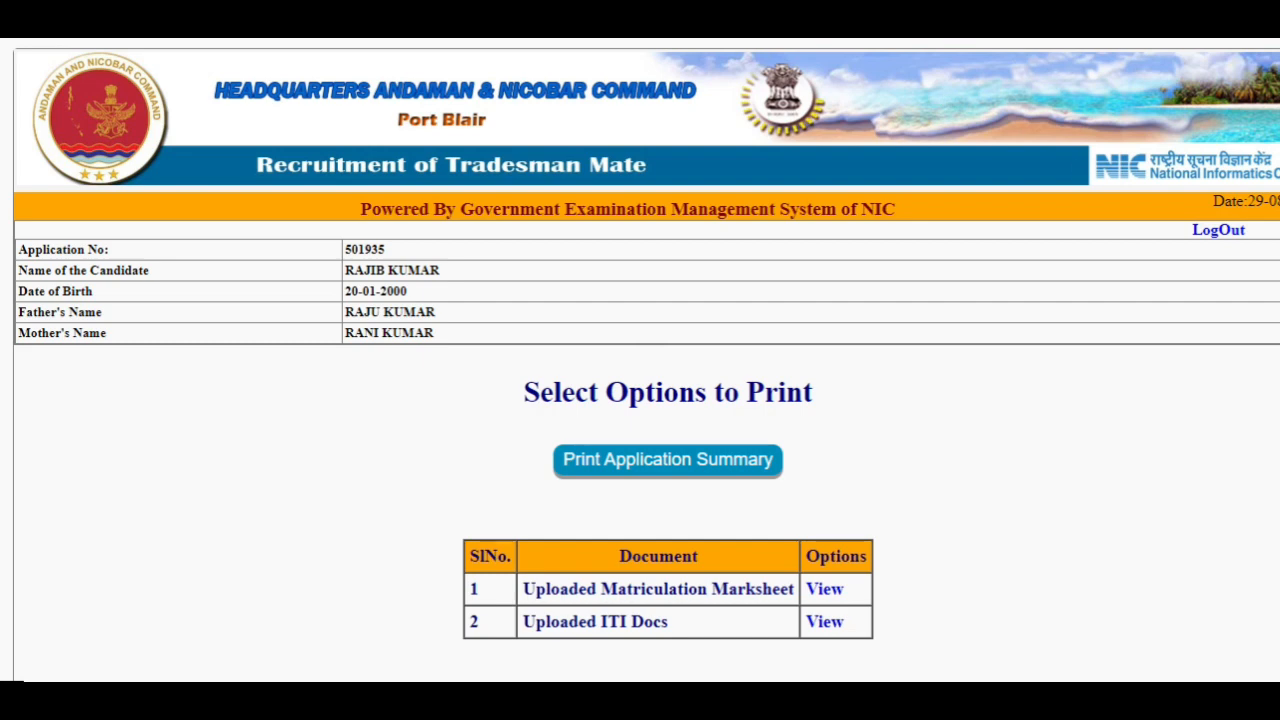
Print the summary of the submitted application.
mouse_move(868, 203)
mouse_down()
mouse_move(479, 467)
mouse_move(492, 424)
mouse_up()
mouse_move(1008, 440)
mouse_down()
mouse_move(806, 684)
mouse_move(686, 700)
mouse_up()
mouse_move(670, 700)
mouse_down()
mouse_move(457, 668)
mouse_move(465, 492)
mouse_up()
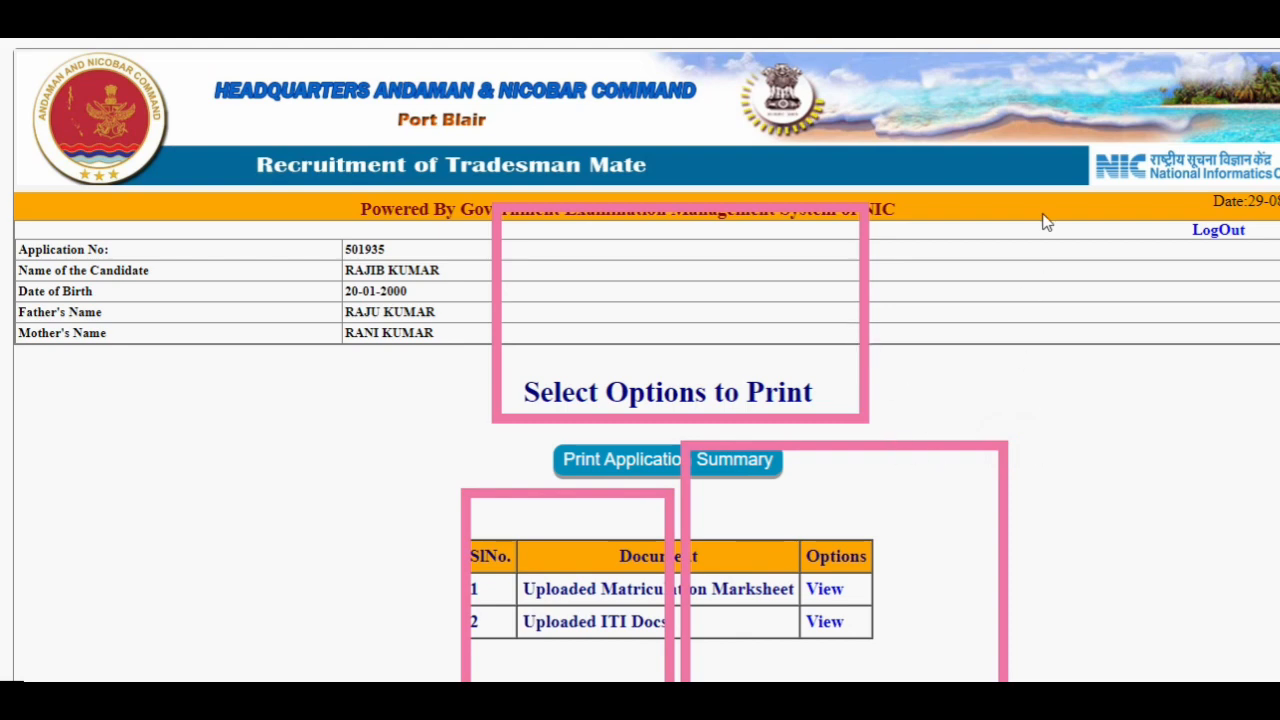
key(Escape)
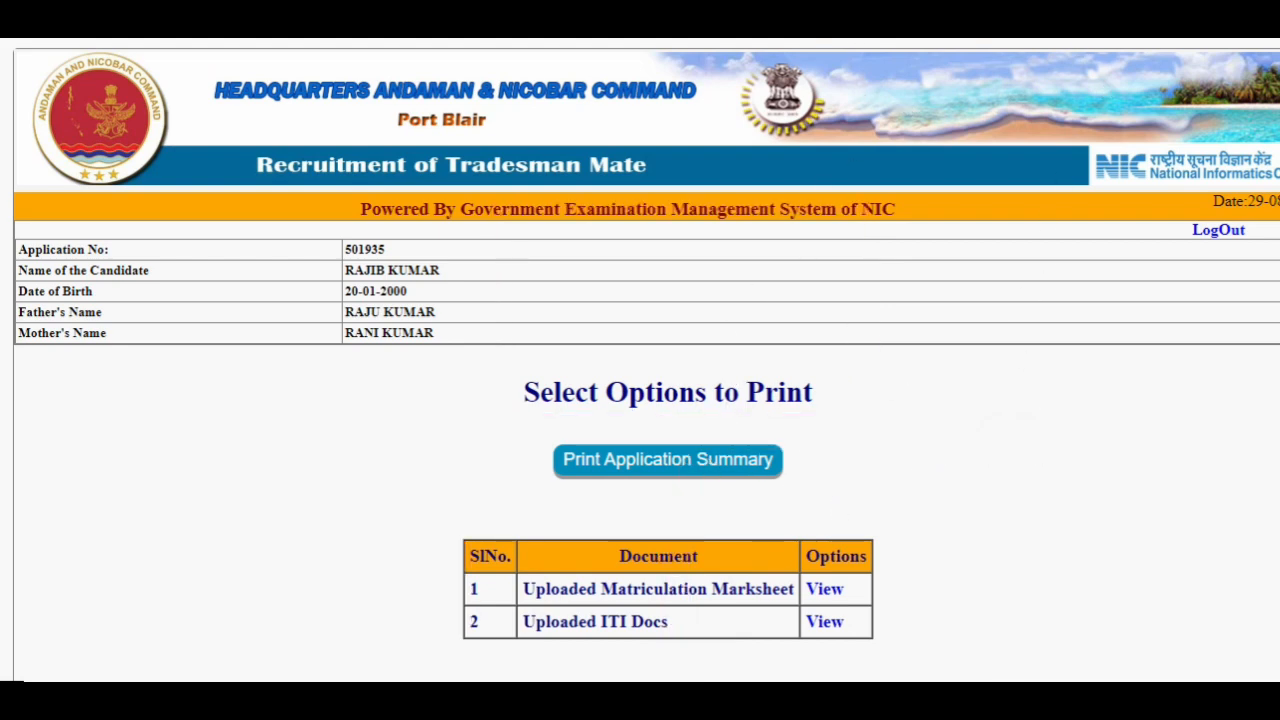
click(664, 460)
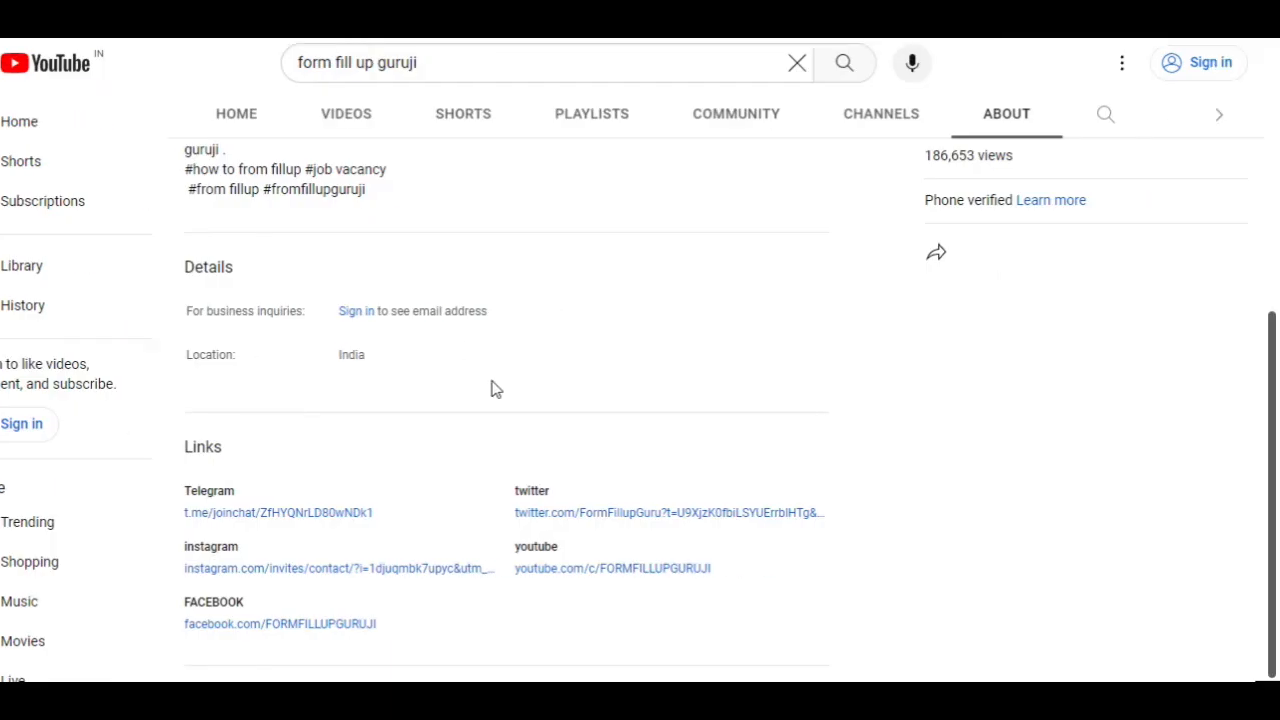
scroll(560, 337, up, 5)
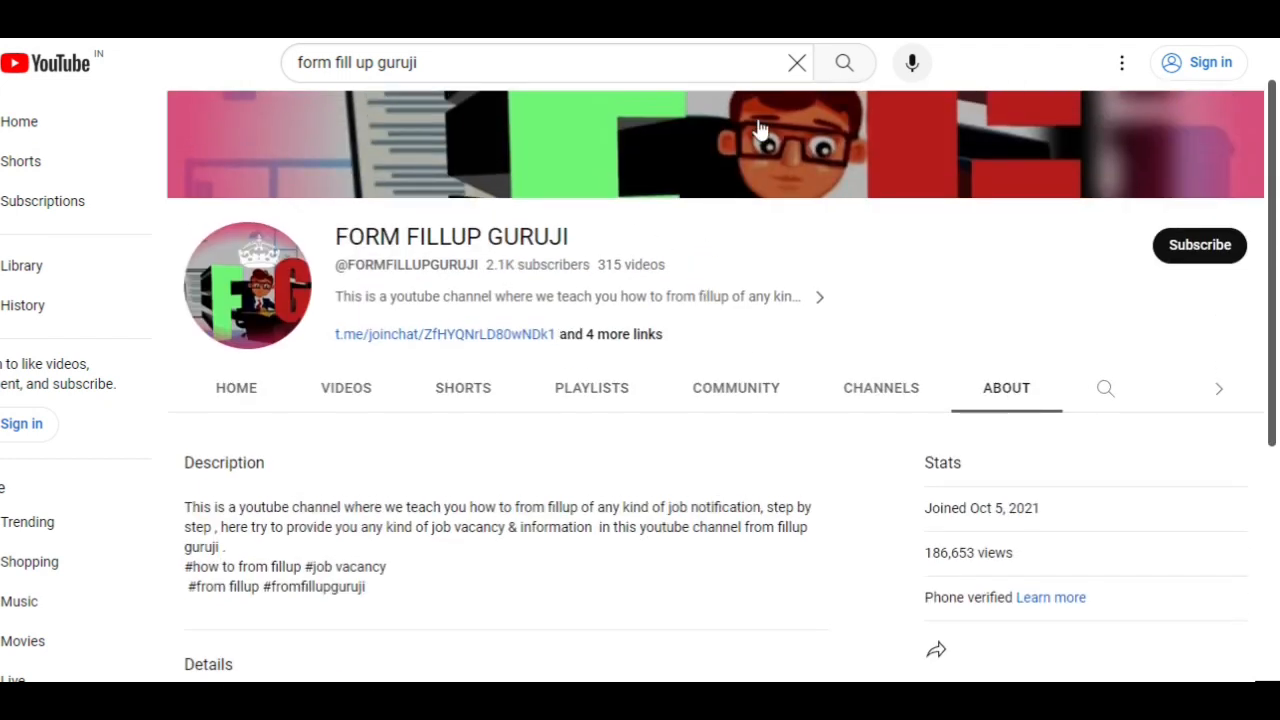